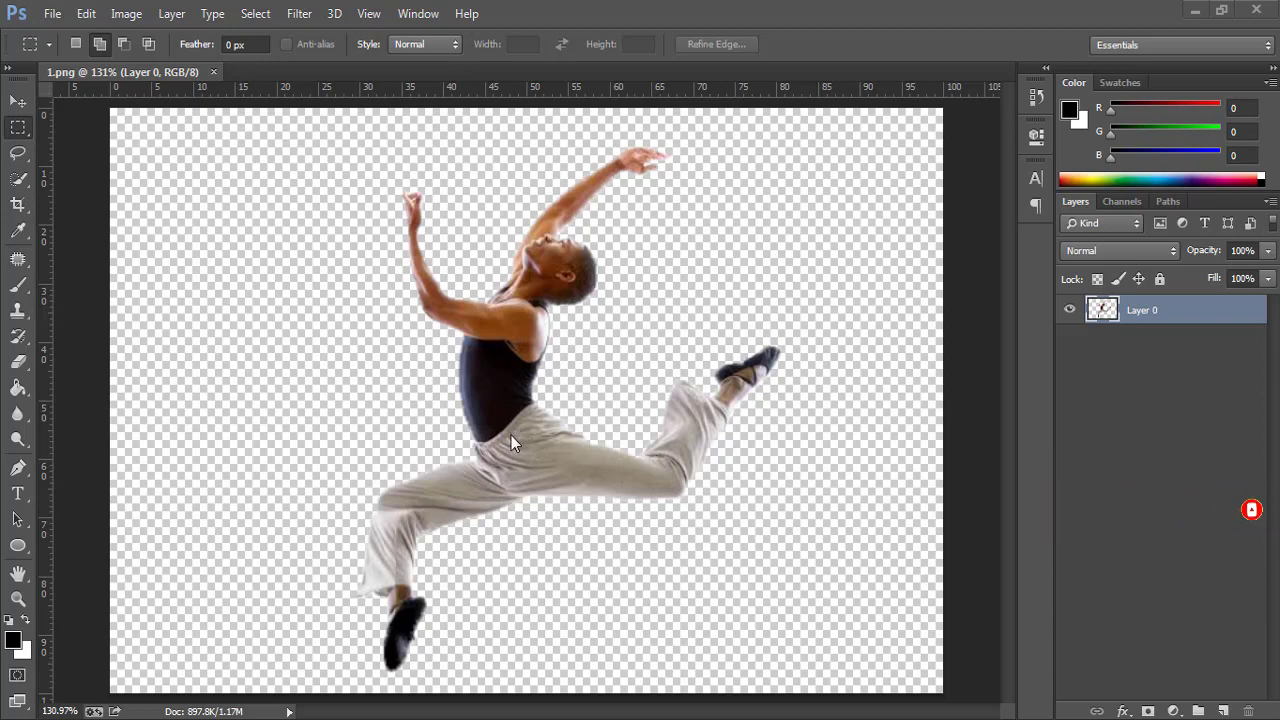
- Add a gradient fill layer that uses the white-to-pink Pink preset
{"action": "left_click", "coordinate": [1173, 711]}
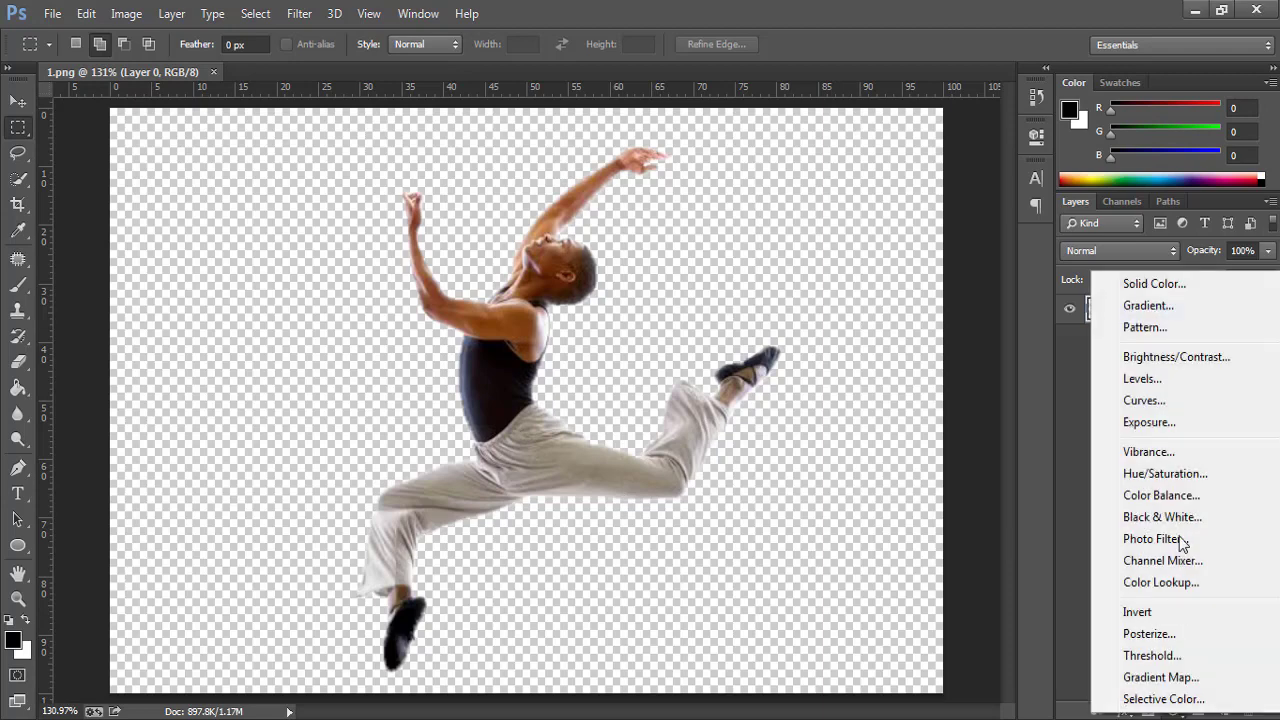
{"action": "left_click", "coordinate": [1145, 305]}
{"action": "left_click", "coordinate": [869, 202]}
{"action": "scroll", "coordinate": [882, 280], "scroll_direction": "down", "scroll_amount": 5}
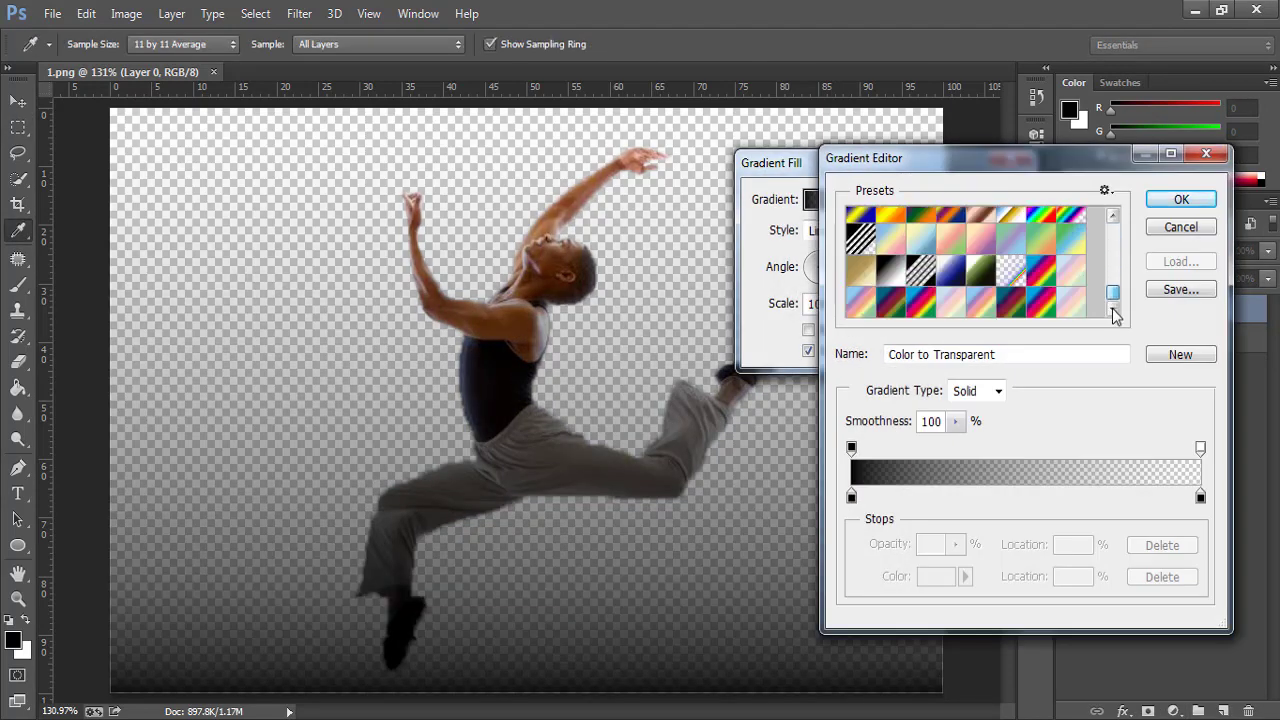
{"action": "scroll", "coordinate": [882, 280], "scroll_direction": "down", "scroll_amount": 3}
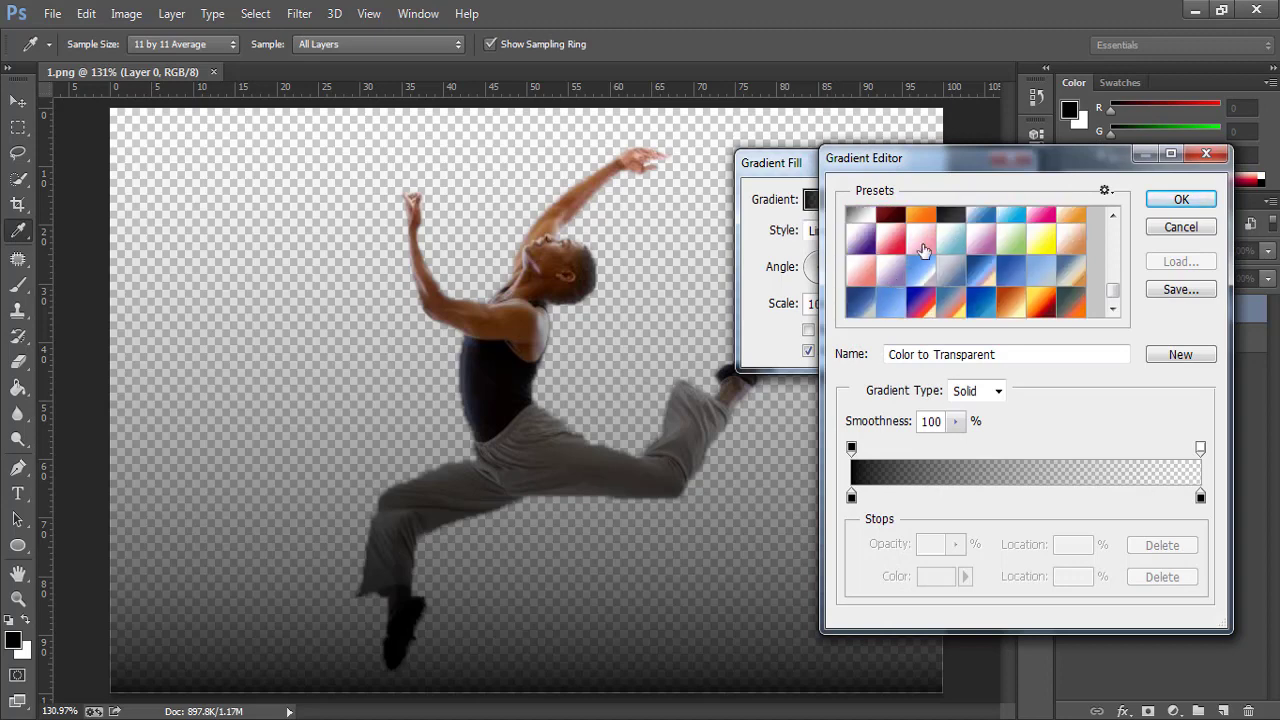
{"action": "left_click", "coordinate": [918, 244]}
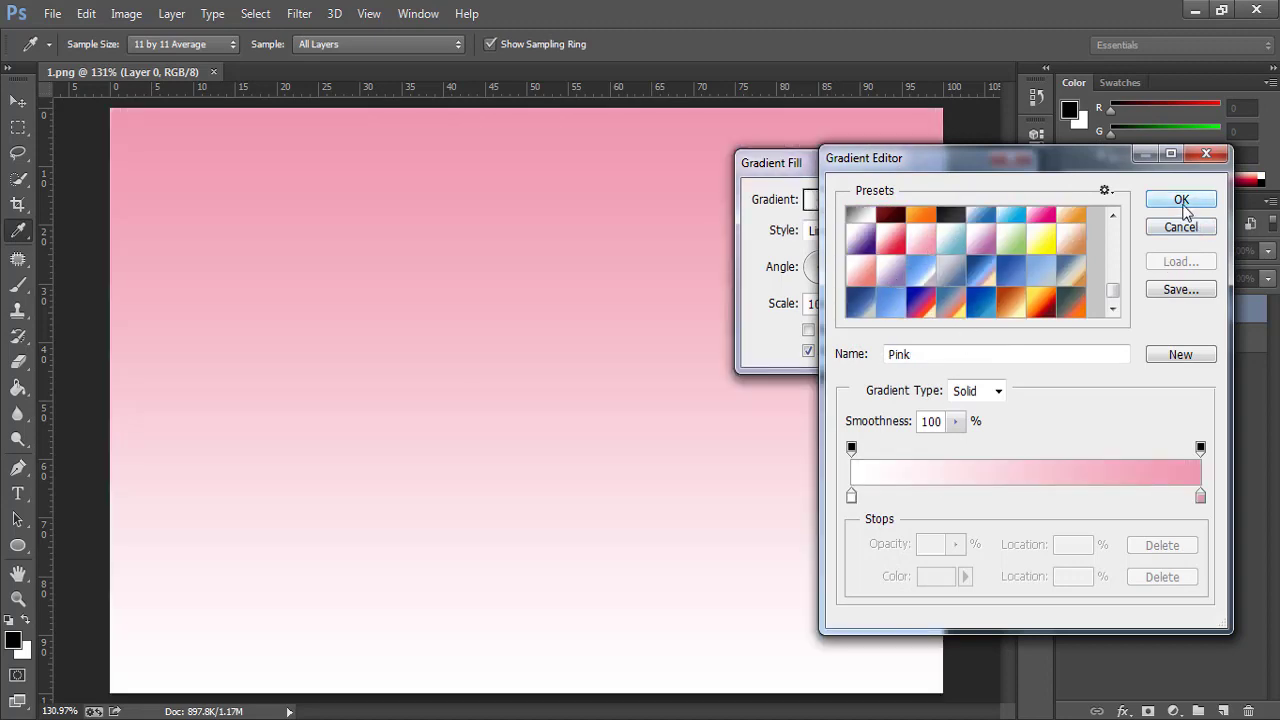
{"action": "left_click", "coordinate": [1182, 201]}
- Set the gradient fill to Radial style with a slightly larger scale, and place its layer below Layer 0
{"action": "left_click", "coordinate": [874, 231]}
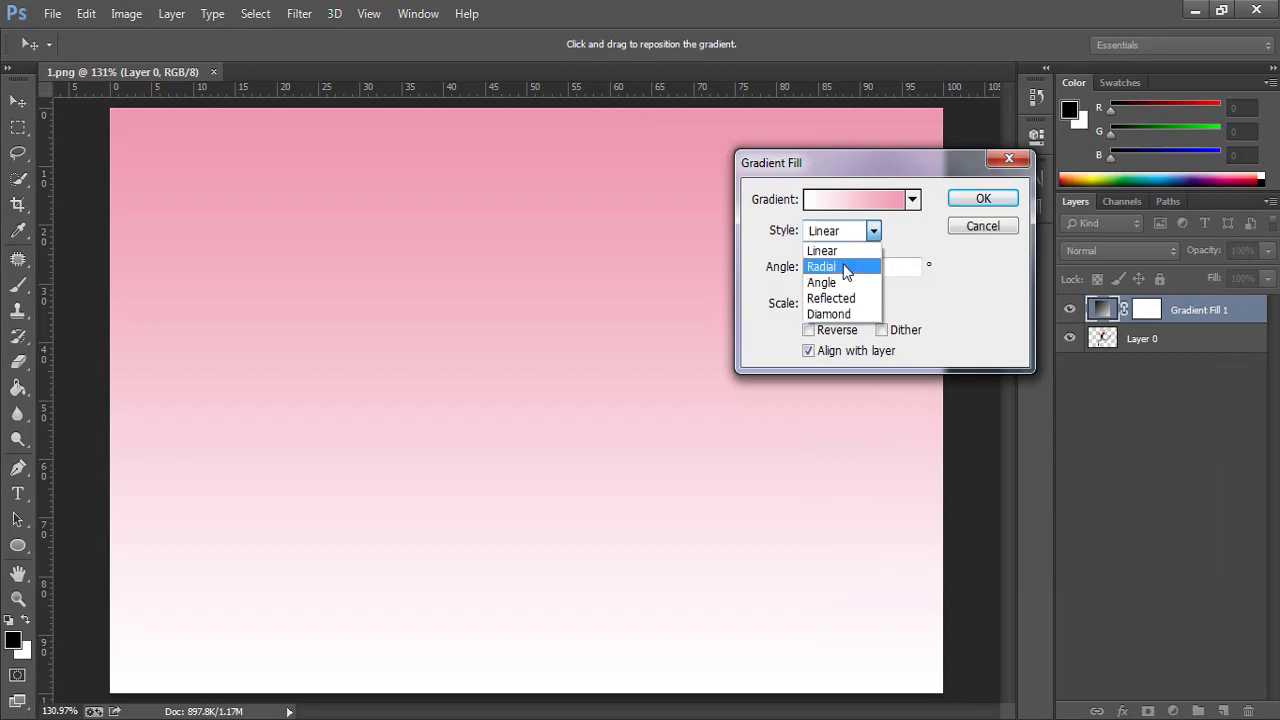
{"action": "left_click", "coordinate": [841, 267]}
{"action": "left_click", "coordinate": [849, 304]}
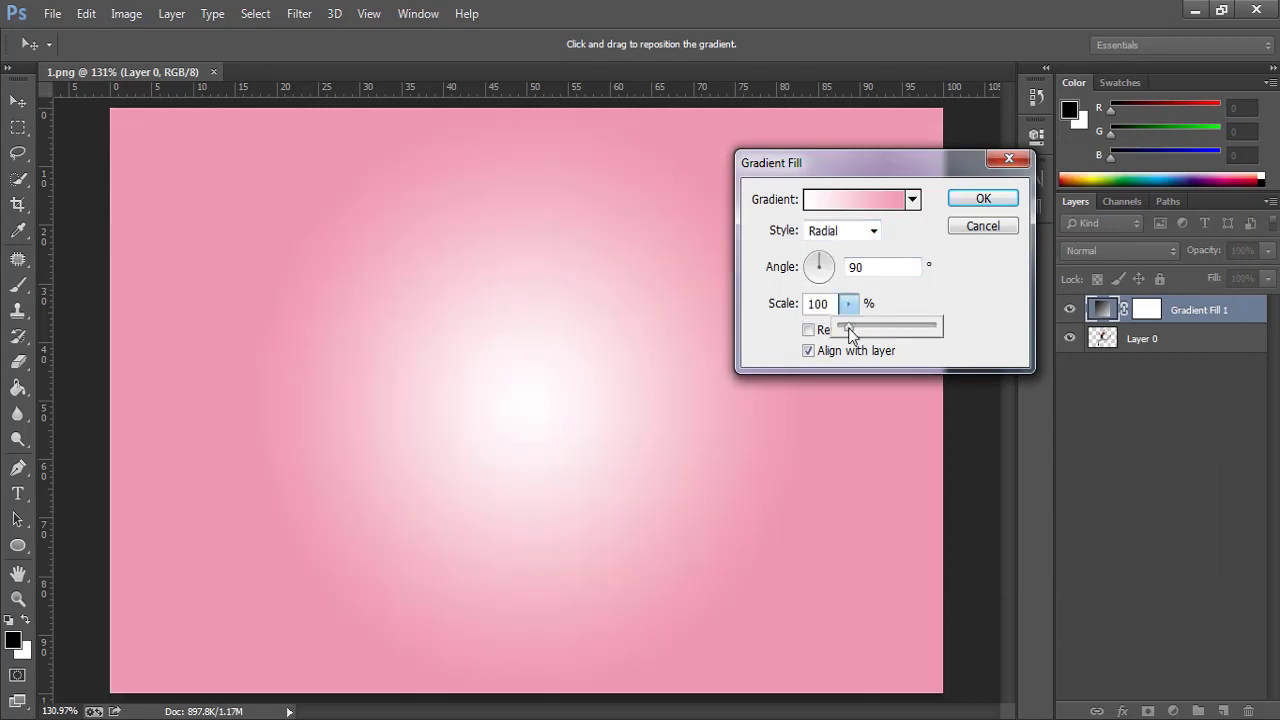
{"action": "left_click_drag", "start_coordinate": [851, 334], "coordinate": [854, 336]}
{"action": "left_click", "coordinate": [983, 198]}
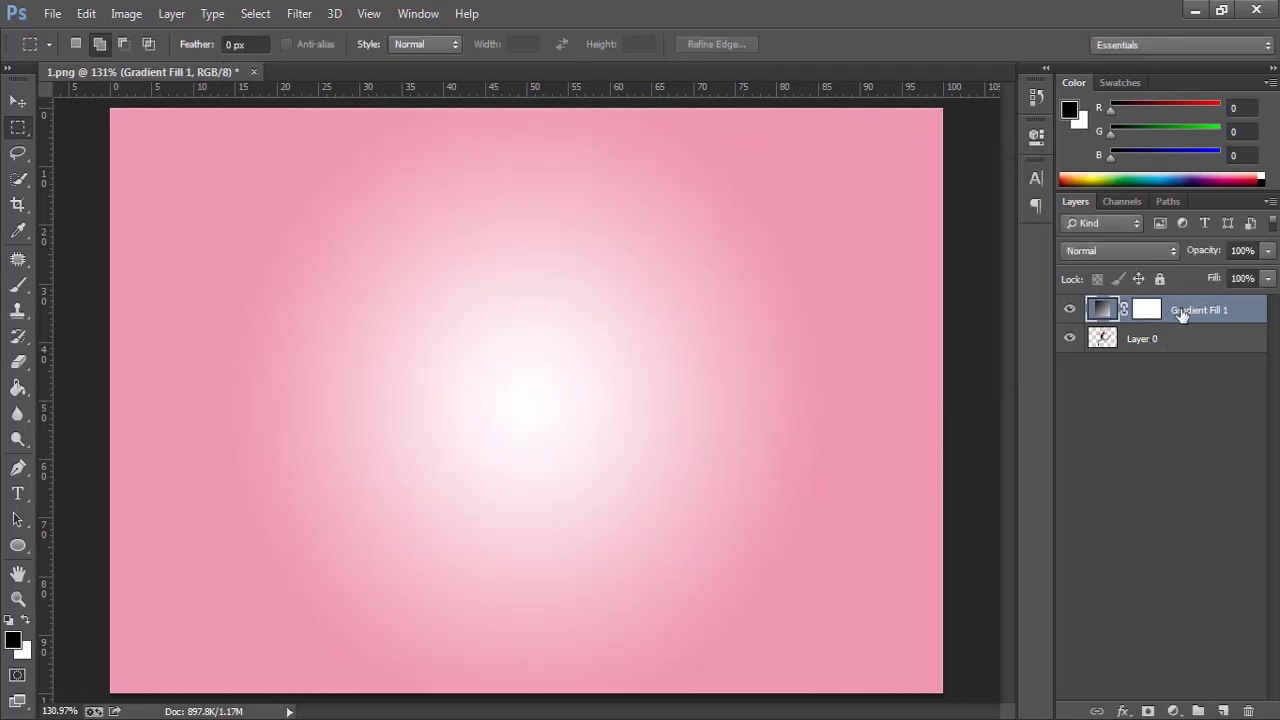
{"action": "left_click_drag", "start_coordinate": [1199, 312], "coordinate": [1180, 360]}
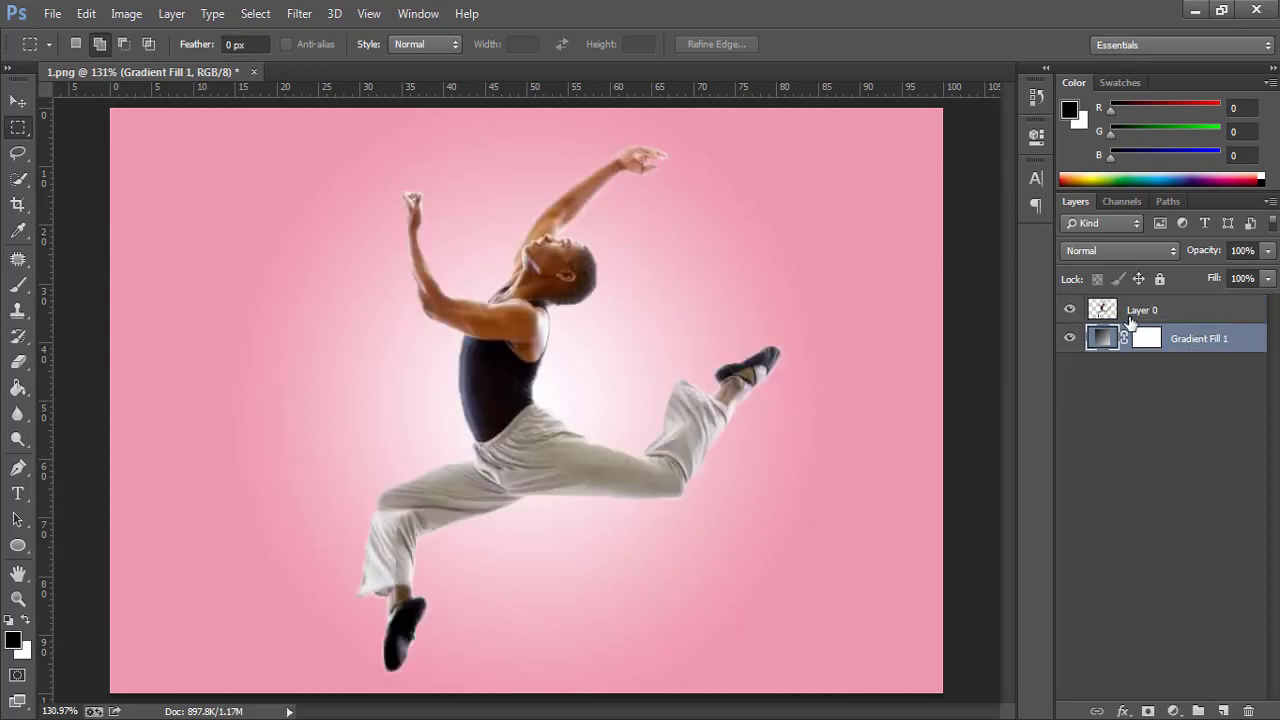
- Copy a narrow rectangular strip of the dancer's black tank top from Layer 0 onto a new layer
{"action": "left_click", "coordinate": [1145, 314]}
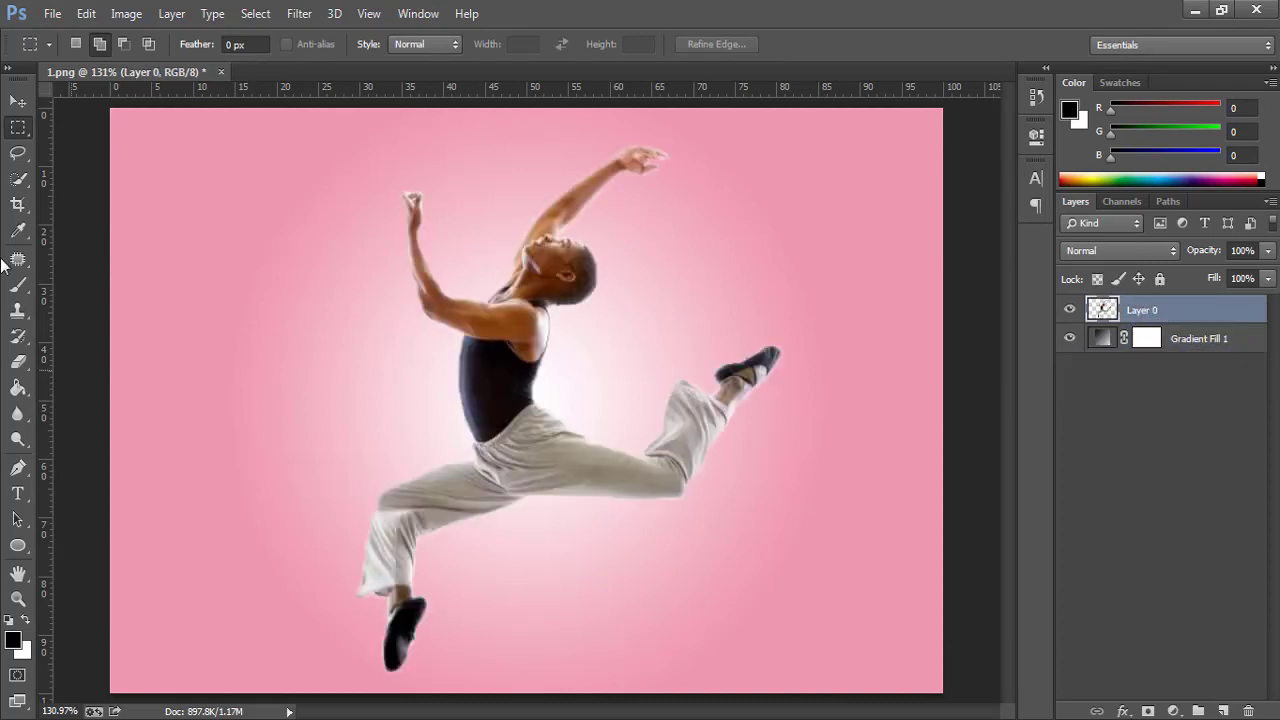
{"action": "right_click", "coordinate": [18, 127]}
{"action": "left_click", "coordinate": [116, 125]}
{"action": "left_click", "coordinate": [494, 384]}
{"action": "left_click", "coordinate": [491, 374]}
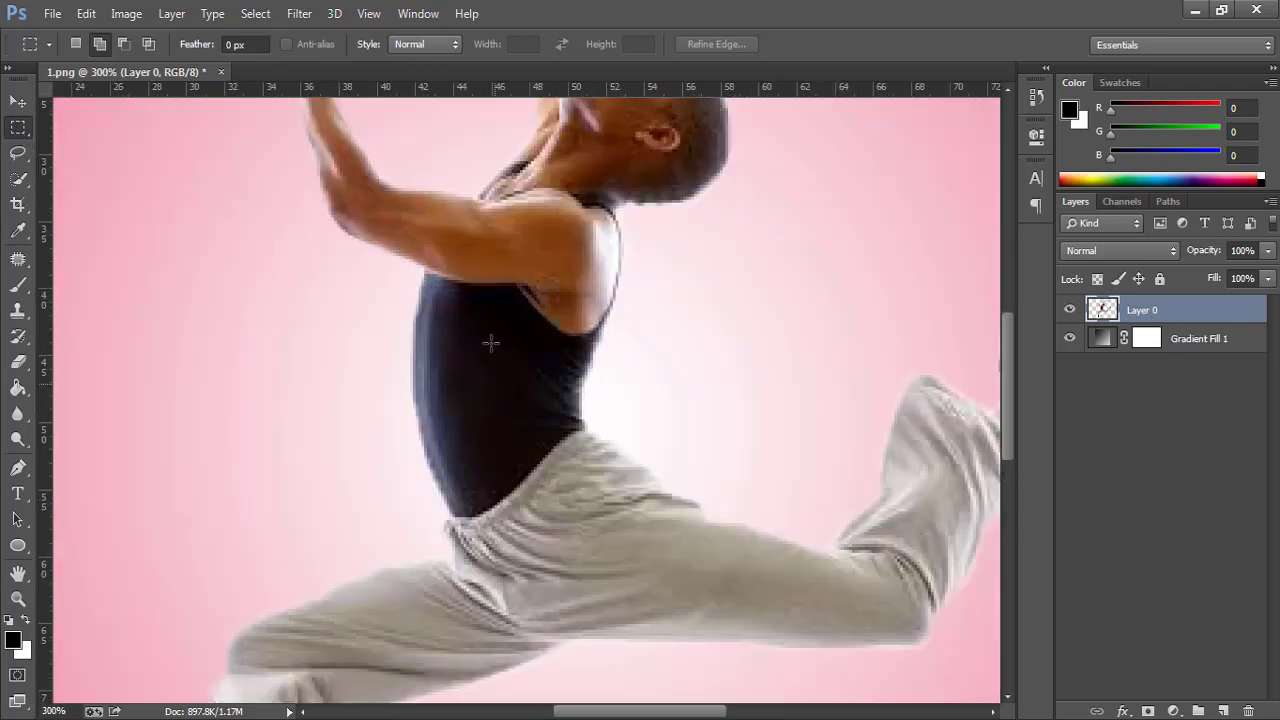
{"action": "left_click_drag", "start_coordinate": [474, 287], "coordinate": [522, 481]}
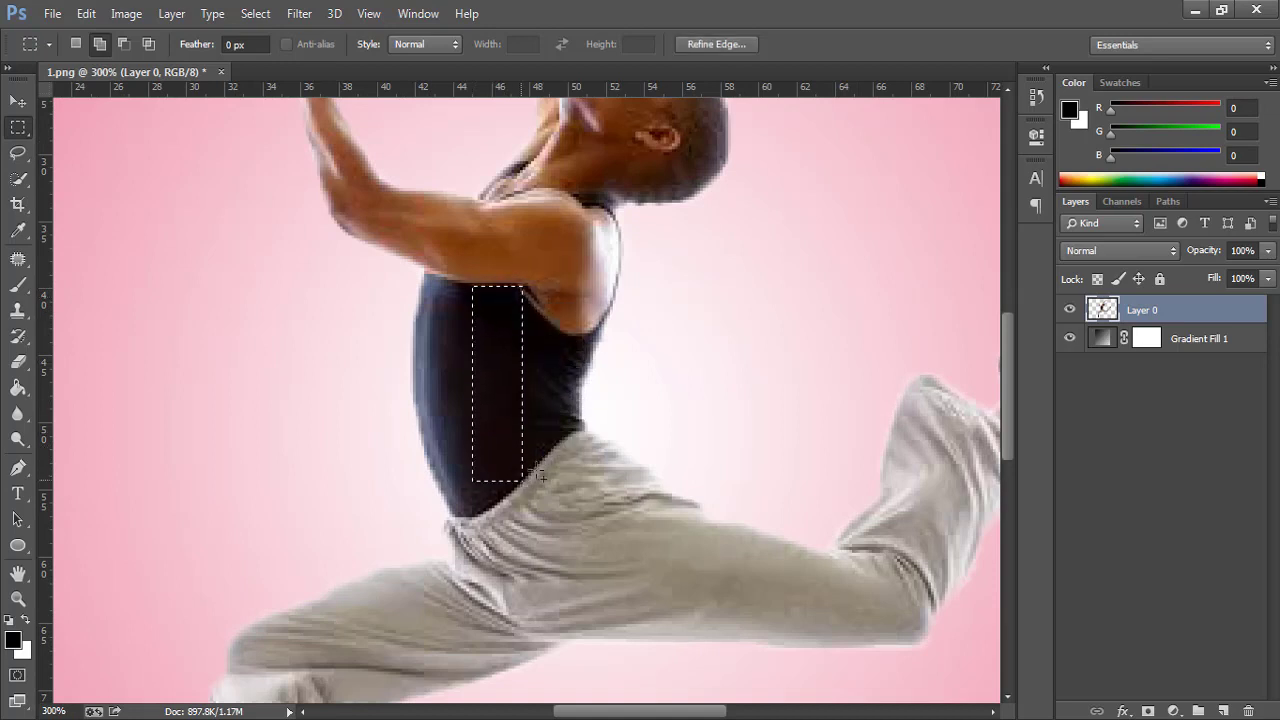
{"action": "key", "text": "ctrl+j"}
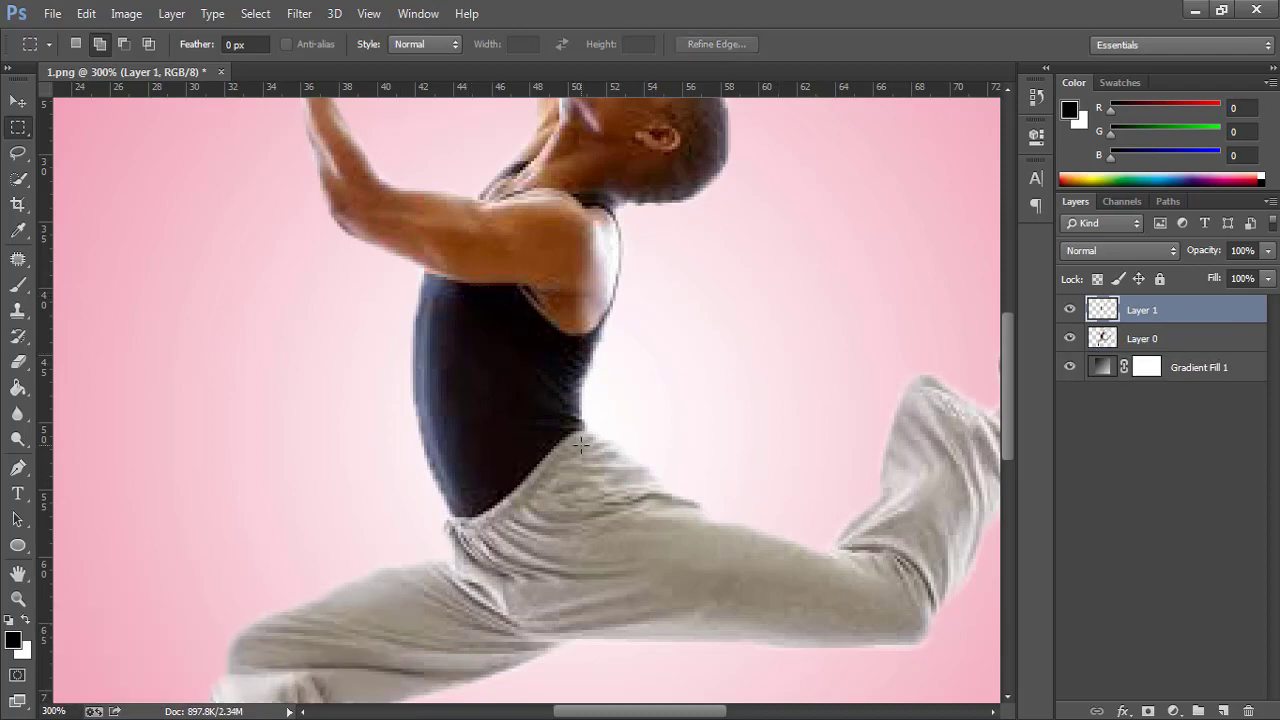
- Stretch the tank top strip horizontally from its centre to about 2589% width, forming a wide black band
{"action": "key", "text": "ctrl+minus"}
{"action": "key", "text": "ctrl+t"}
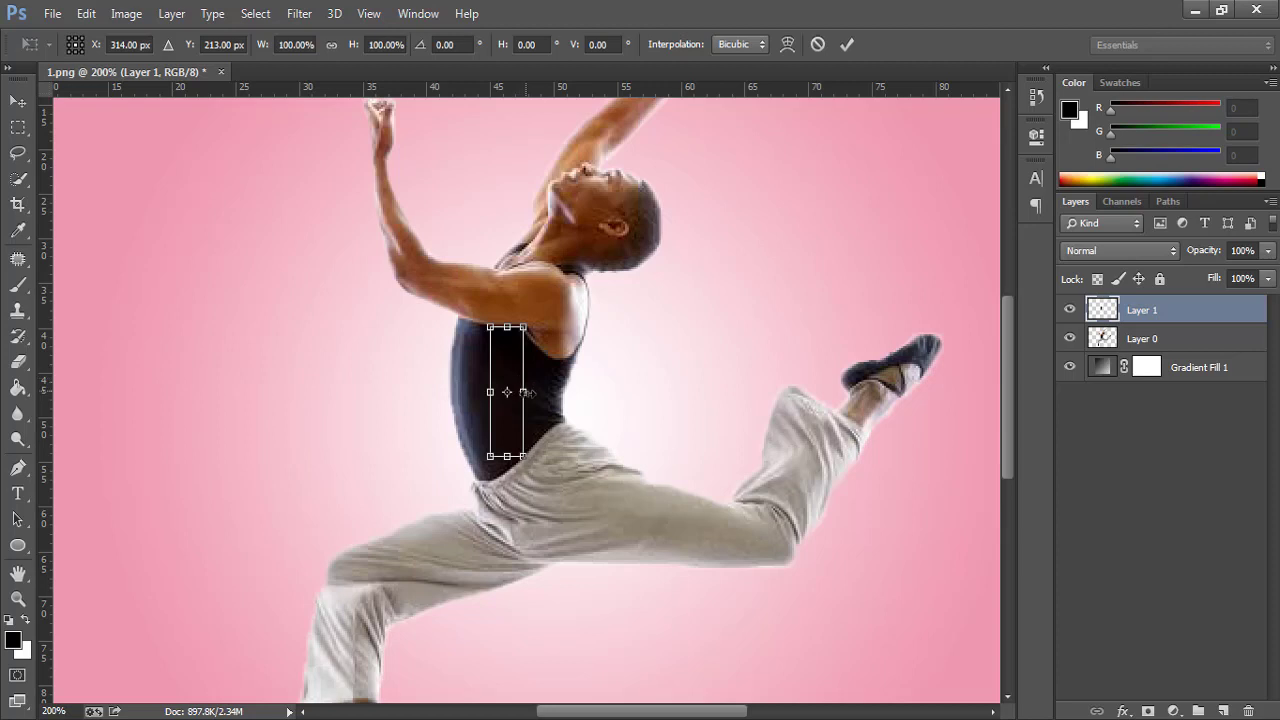
{"action": "key", "text": "alt+shift"}
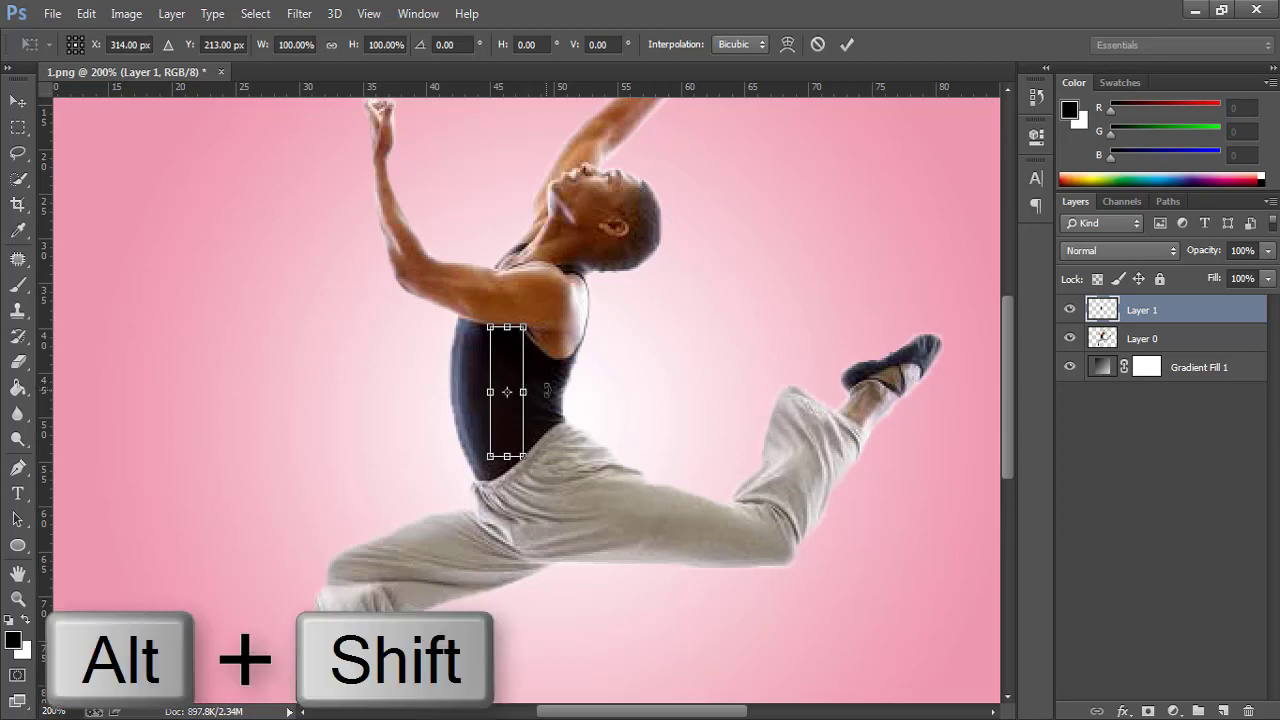
{"action": "left_click_drag", "start_coordinate": [548, 392], "coordinate": [948, 388]}
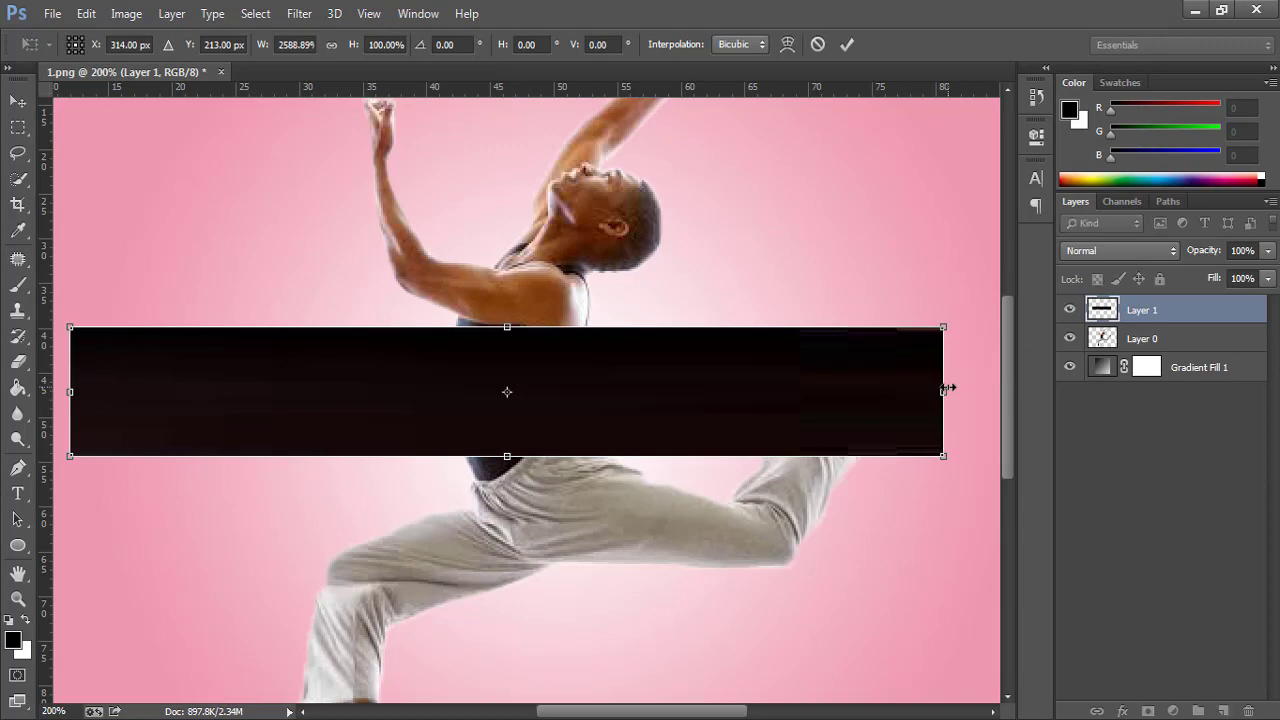
{"action": "left_click", "coordinate": [849, 43]}
{"action": "key", "text": "ctrl+0"}
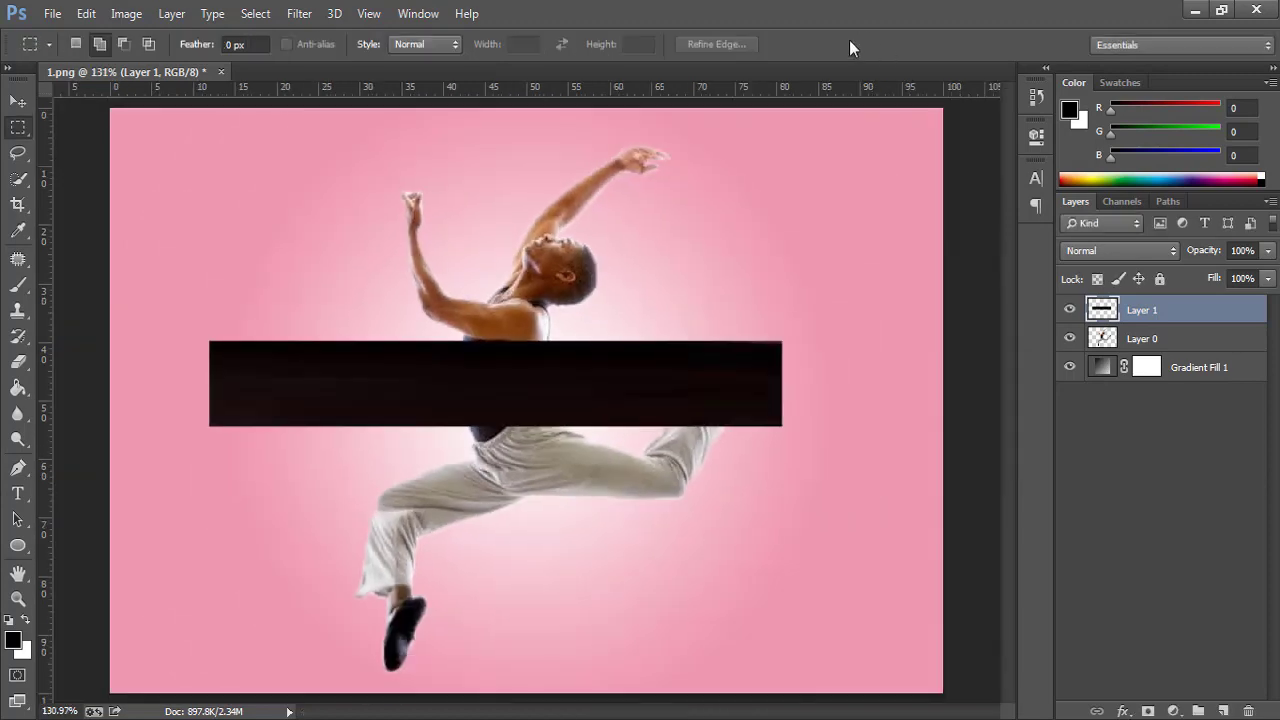
- Copy a narrow strip of the dancer's shoulder, reaching down to the black band, from Layer 0 onto a new layer
{"action": "left_click", "coordinate": [511, 303]}
{"action": "left_click", "coordinate": [511, 303]}
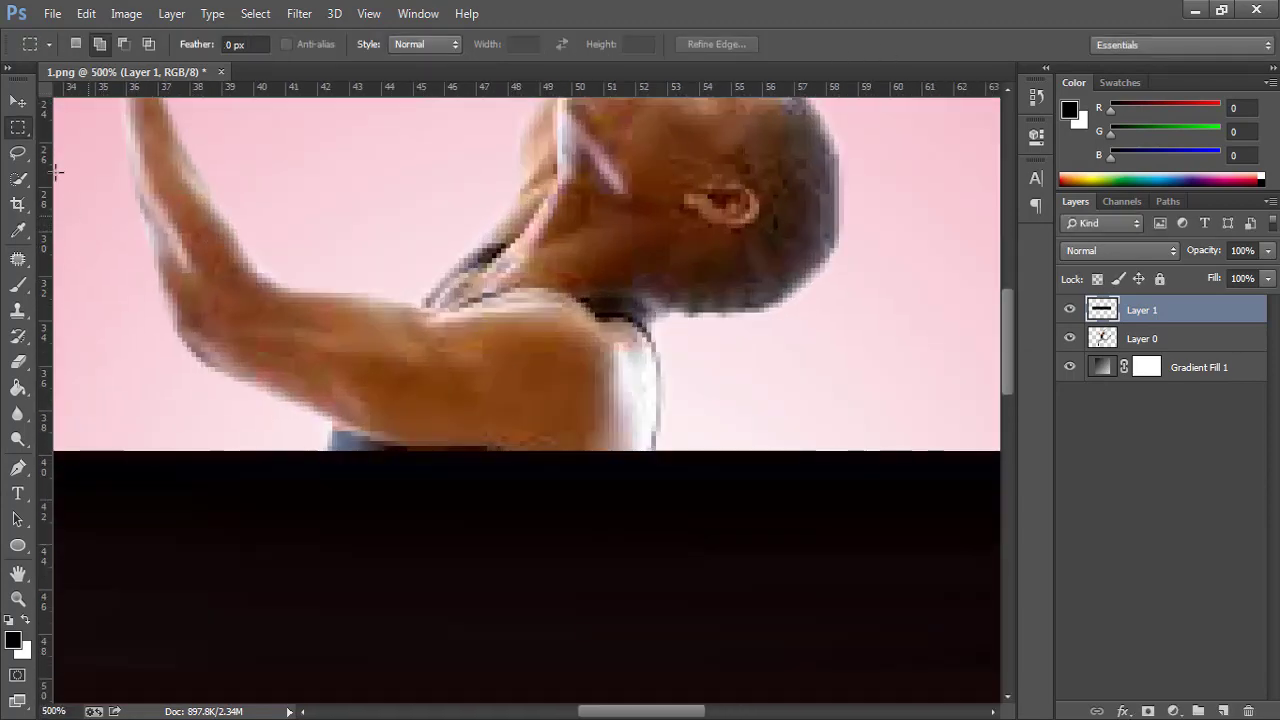
{"action": "left_click_drag", "start_coordinate": [503, 298], "coordinate": [557, 454]}
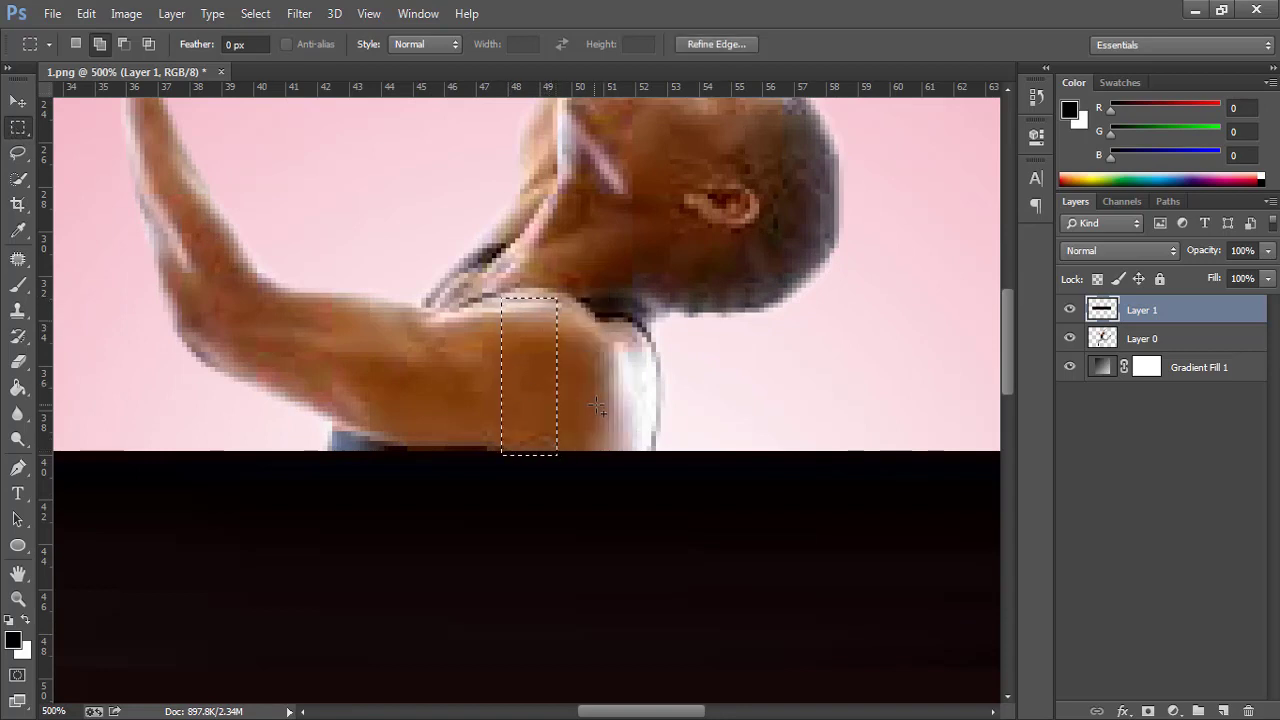
{"action": "left_click", "coordinate": [1148, 342]}
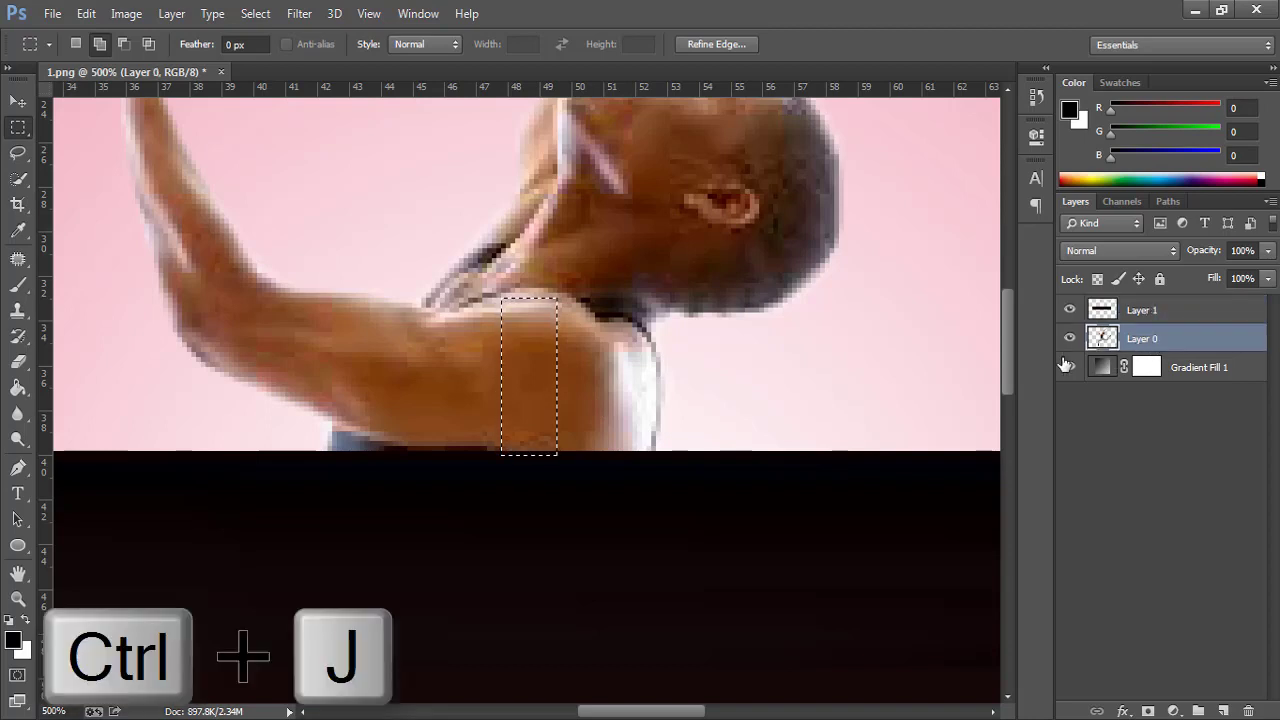
{"action": "key", "text": "ctrl+j"}
- Stretch the shoulder strip horizontally in both directions until its ends line up with the black band
{"action": "key", "text": "ctrl+t"}
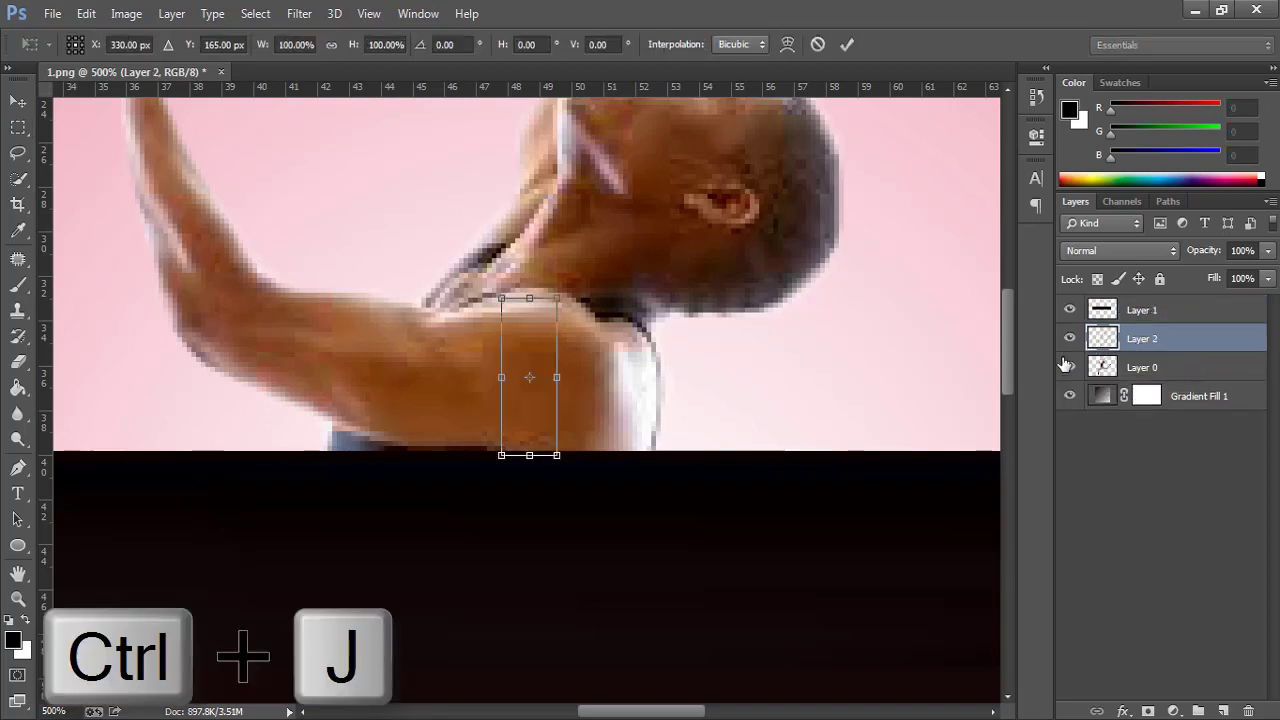
{"action": "left_click_drag", "start_coordinate": [556, 374], "coordinate": [946, 374]}
{"action": "key", "text": "ctrl+0"}
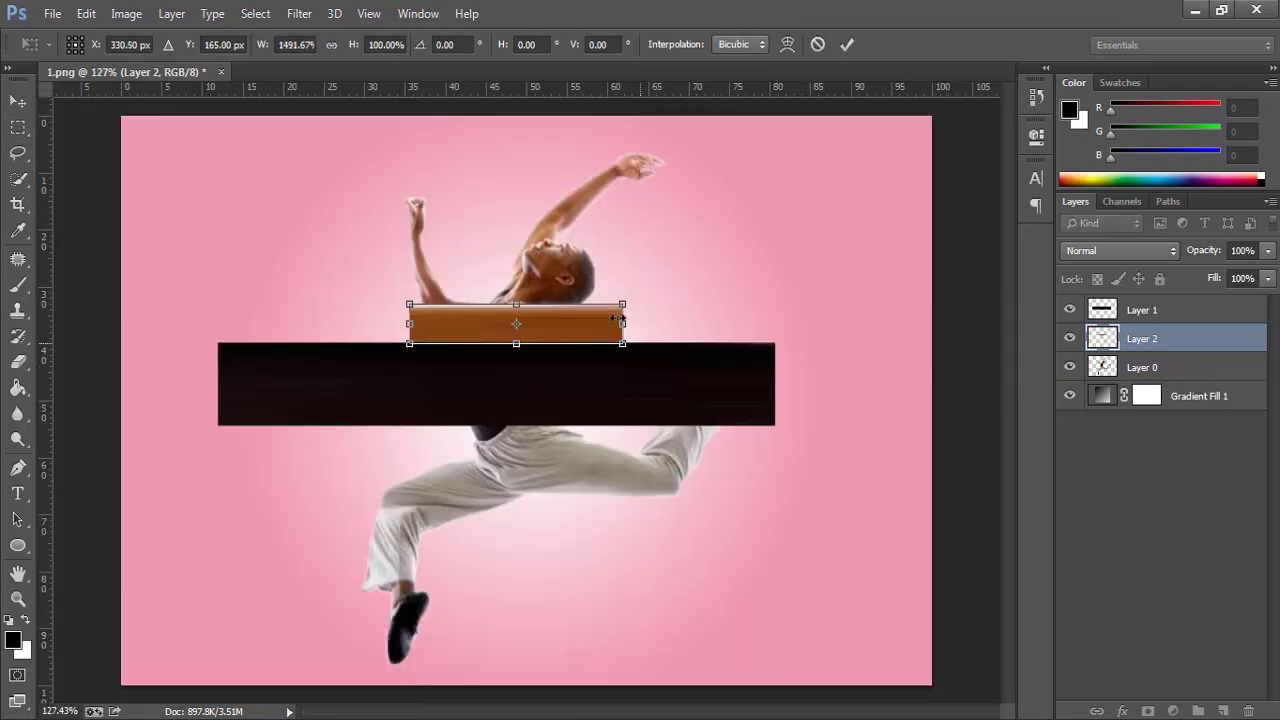
{"action": "left_click_drag", "start_coordinate": [628, 321], "coordinate": [775, 321]}
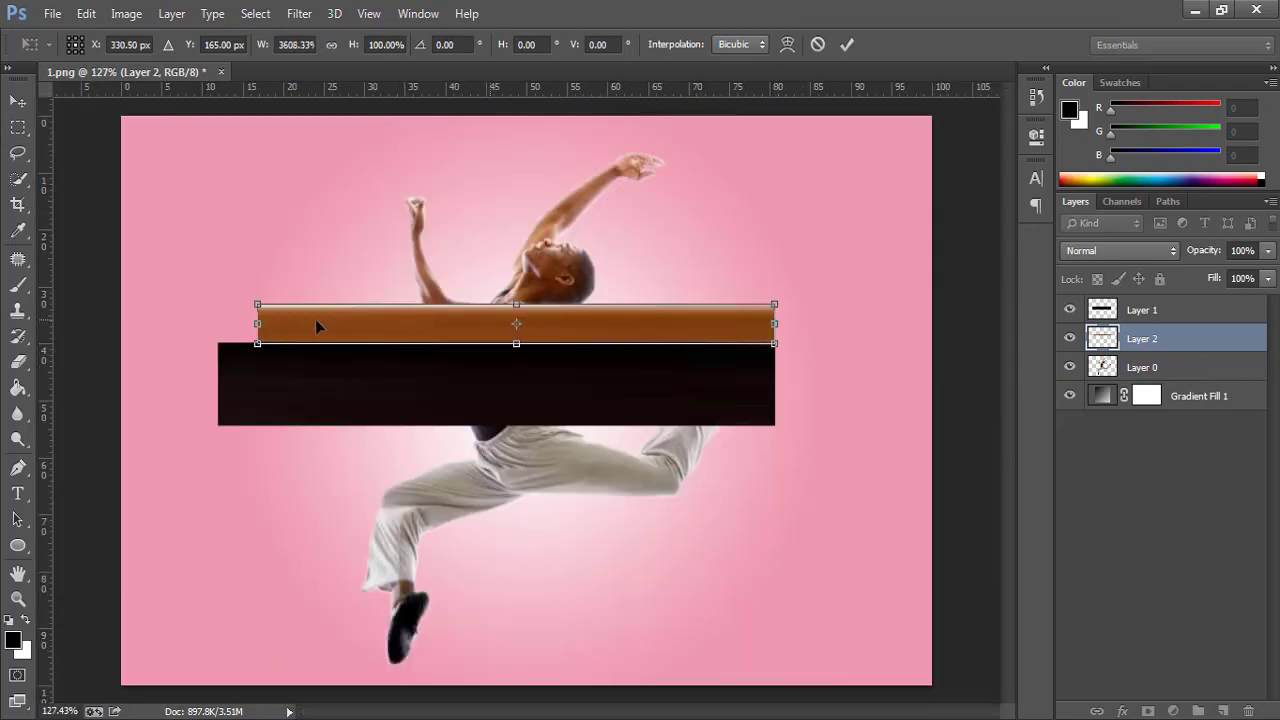
{"action": "left_click_drag", "start_coordinate": [257, 324], "coordinate": [216, 325]}
{"action": "key", "text": "Return"}
- Copy a narrow strip of the neck and jaw, directly above the shoulder band, from Layer 0 onto a new layer
{"action": "key", "text": "m"}
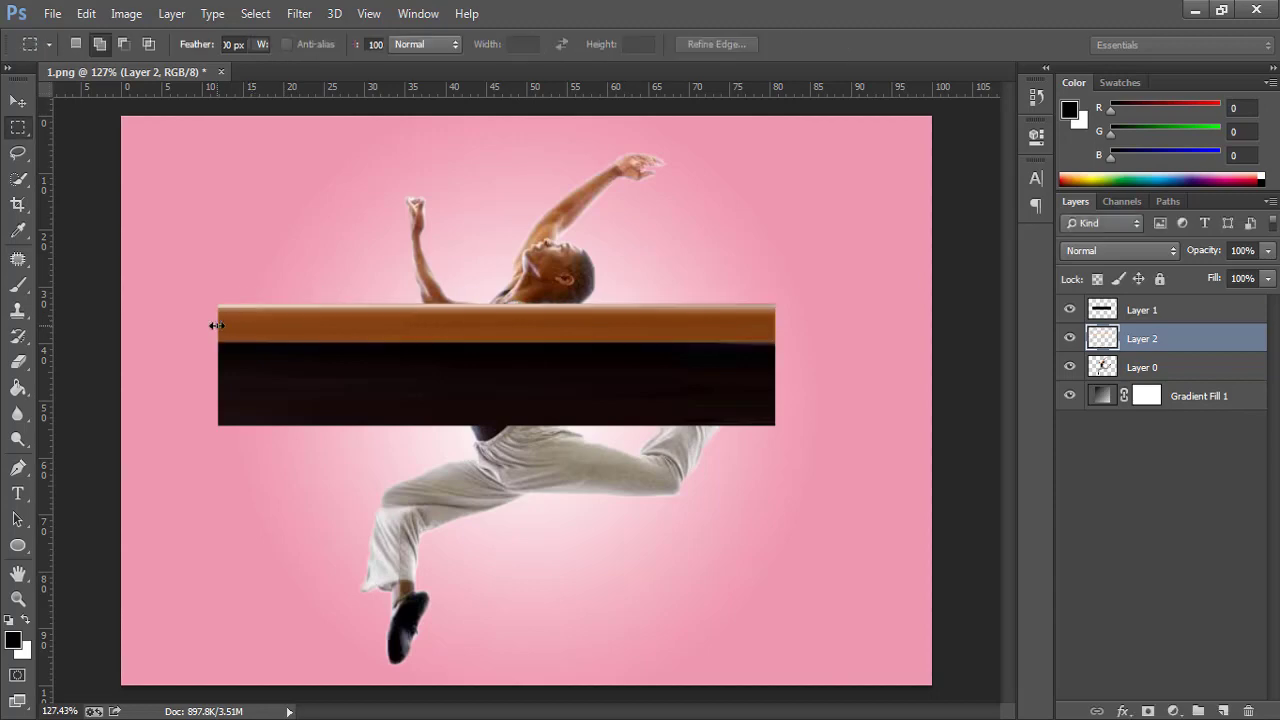
{"action": "left_click", "coordinate": [551, 276], "text": "ctrl"}
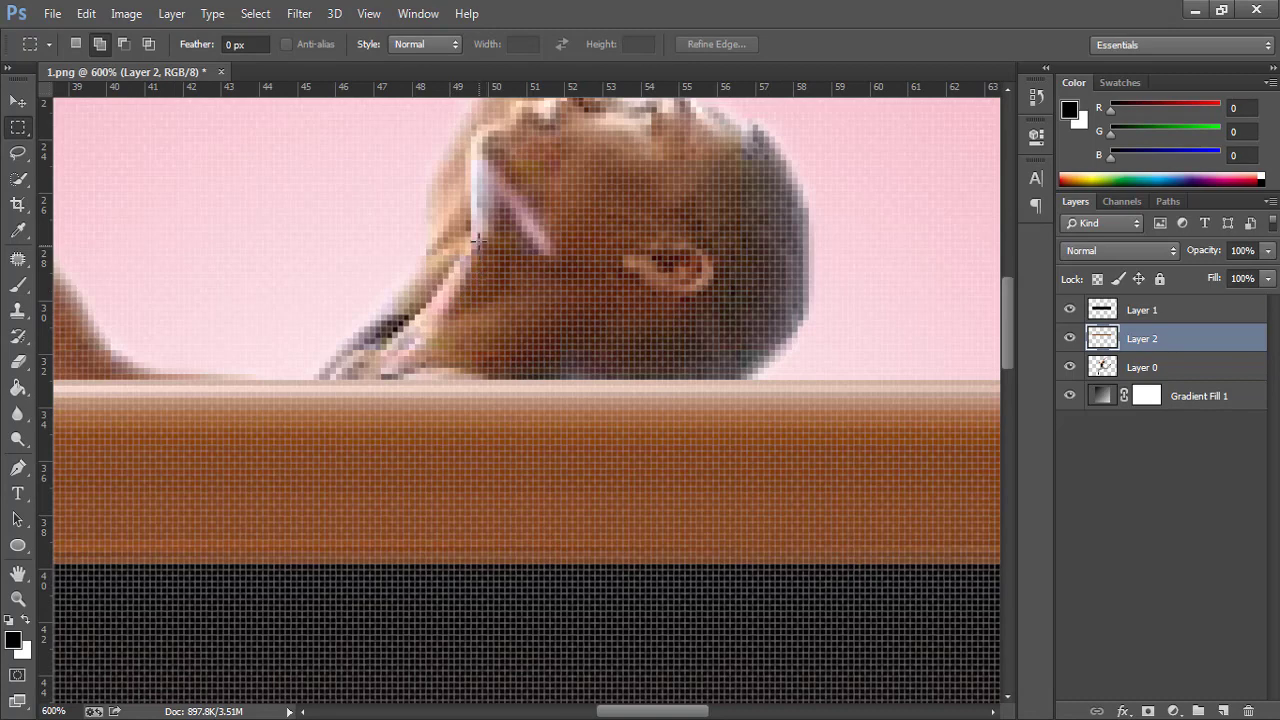
{"action": "left_click_drag", "start_coordinate": [525, 236], "coordinate": [522, 378]}
{"action": "key", "text": "ctrl+0"}
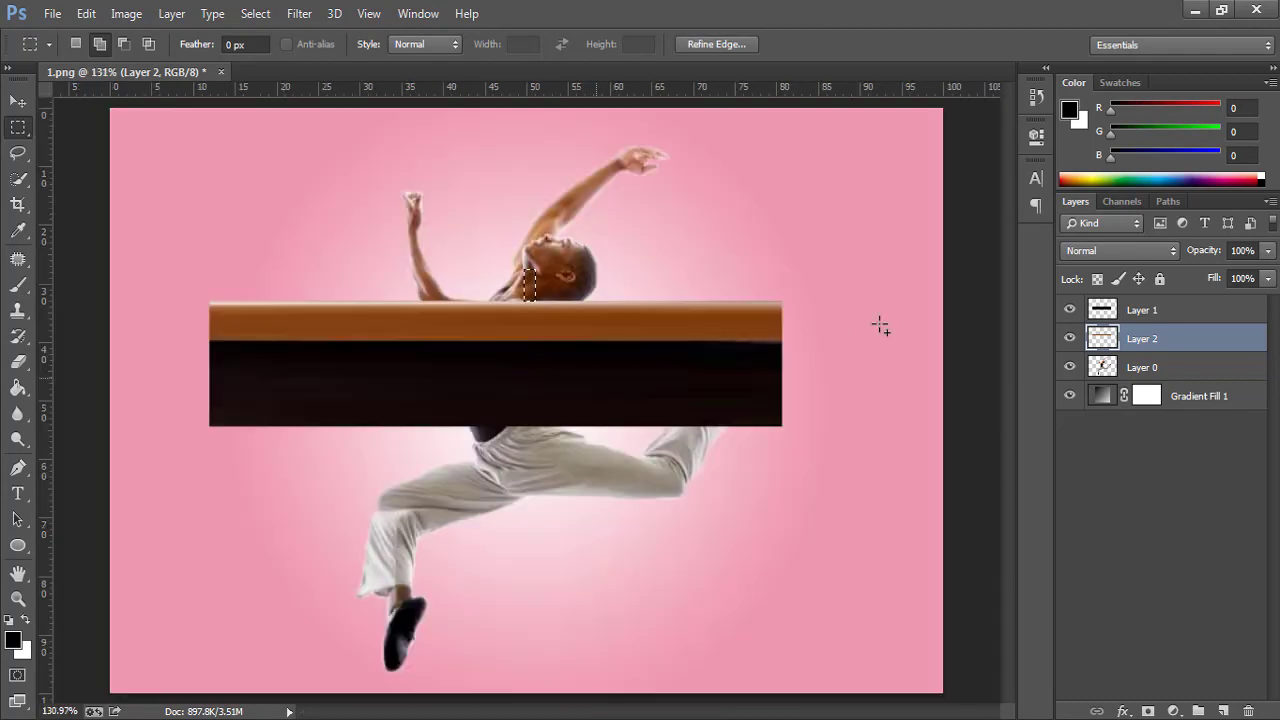
{"action": "left_click", "coordinate": [1144, 368]}
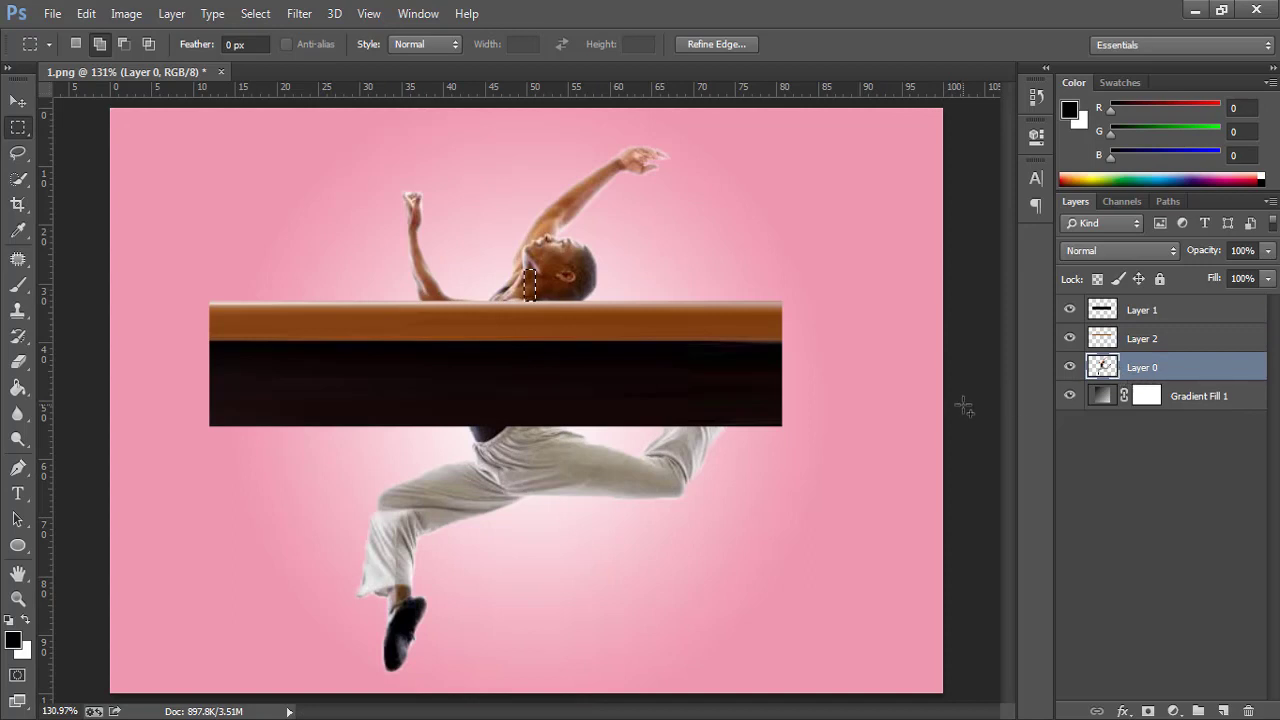
{"action": "key", "text": "ctrl+j"}
- Stretch the neck and jaw strip horizontally to match both ends of the bands below it
{"action": "key", "text": "ctrl+t"}
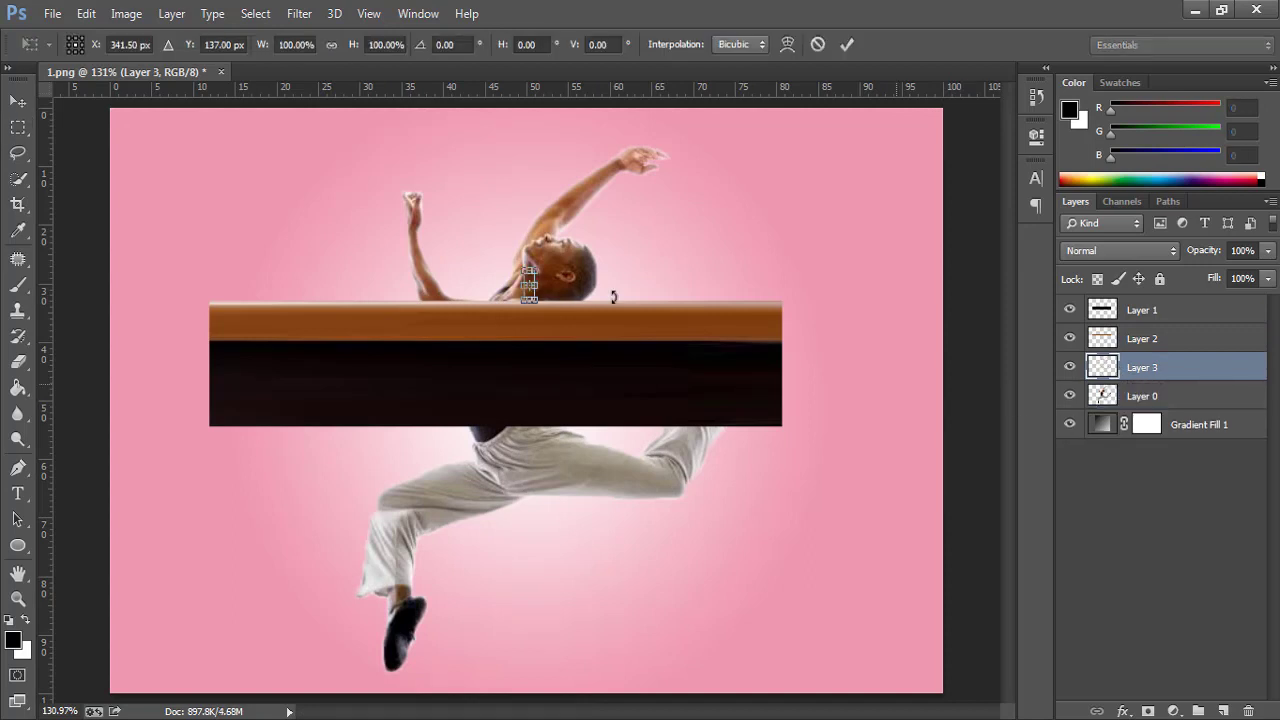
{"action": "left_click_drag", "start_coordinate": [540, 286], "coordinate": [782, 283]}
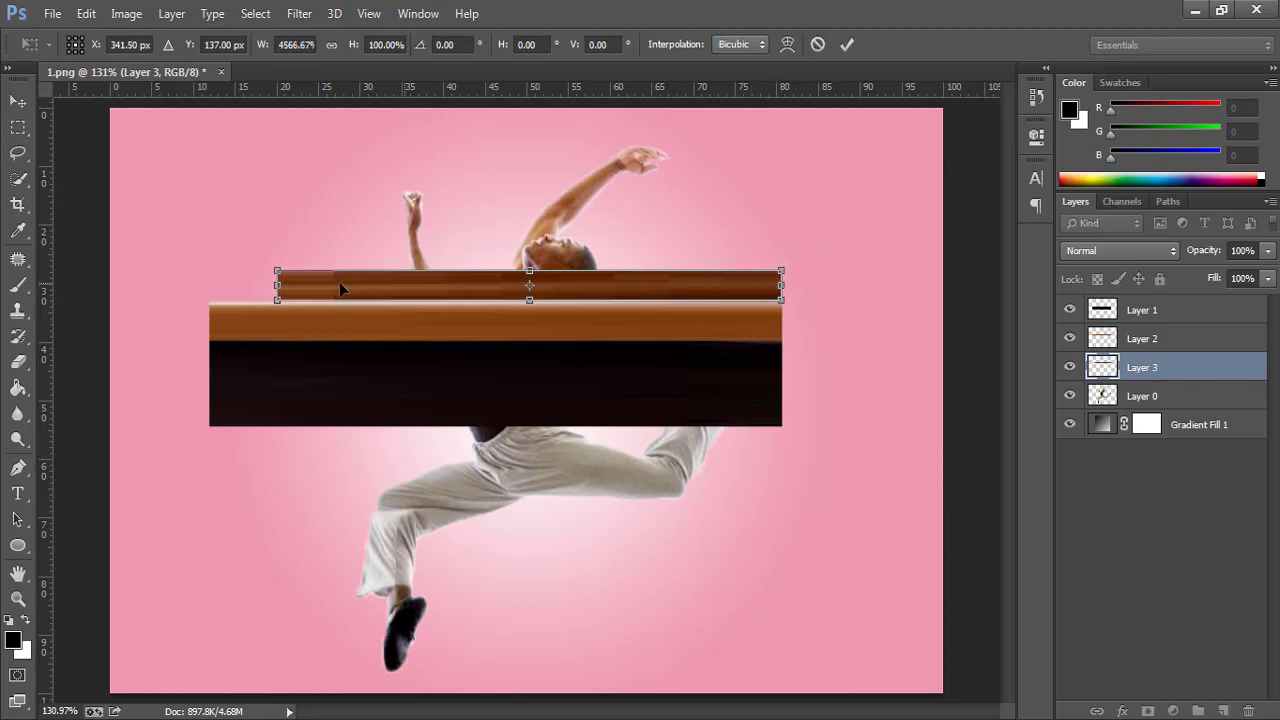
{"action": "left_click_drag", "start_coordinate": [277, 285], "coordinate": [211, 287]}
{"action": "key", "text": "Return"}
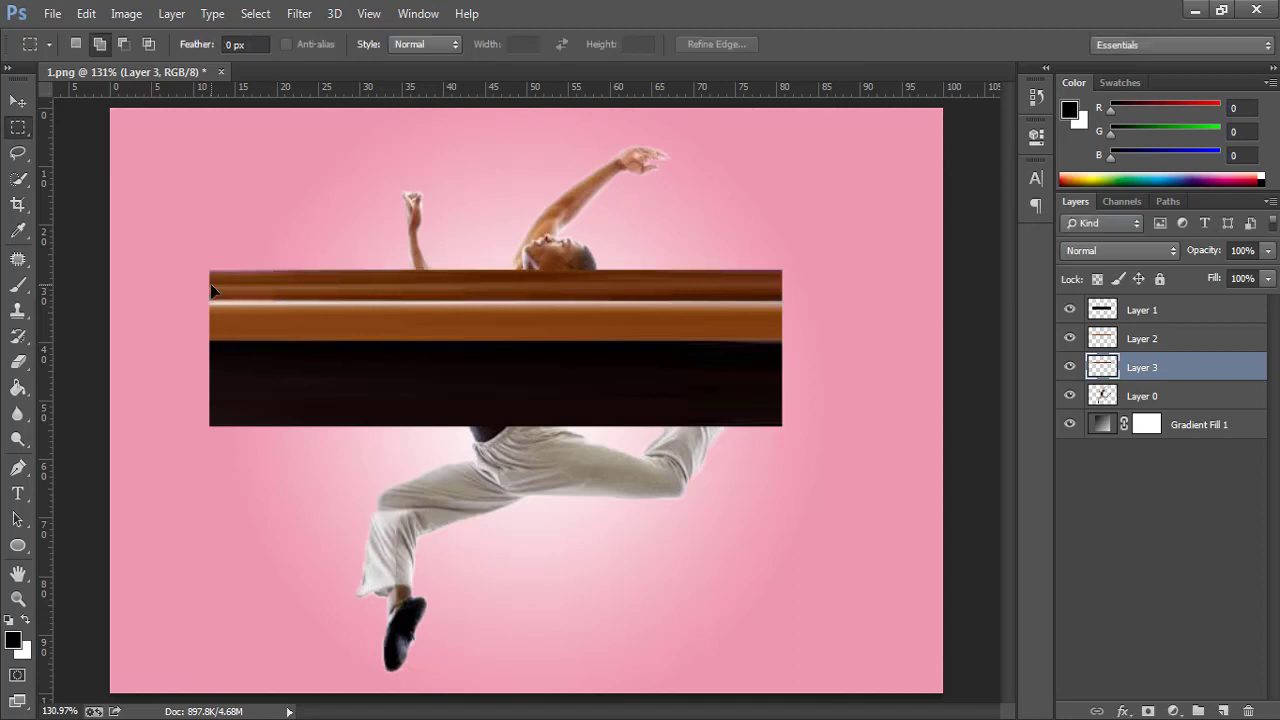
- Copy a narrow strip of the dancer's face, directly above the neck band, from Layer 0 onto a new layer
{"action": "left_click", "coordinate": [469, 295]}
{"action": "left_click", "coordinate": [586, 251]}
{"action": "left_click", "coordinate": [636, 204]}
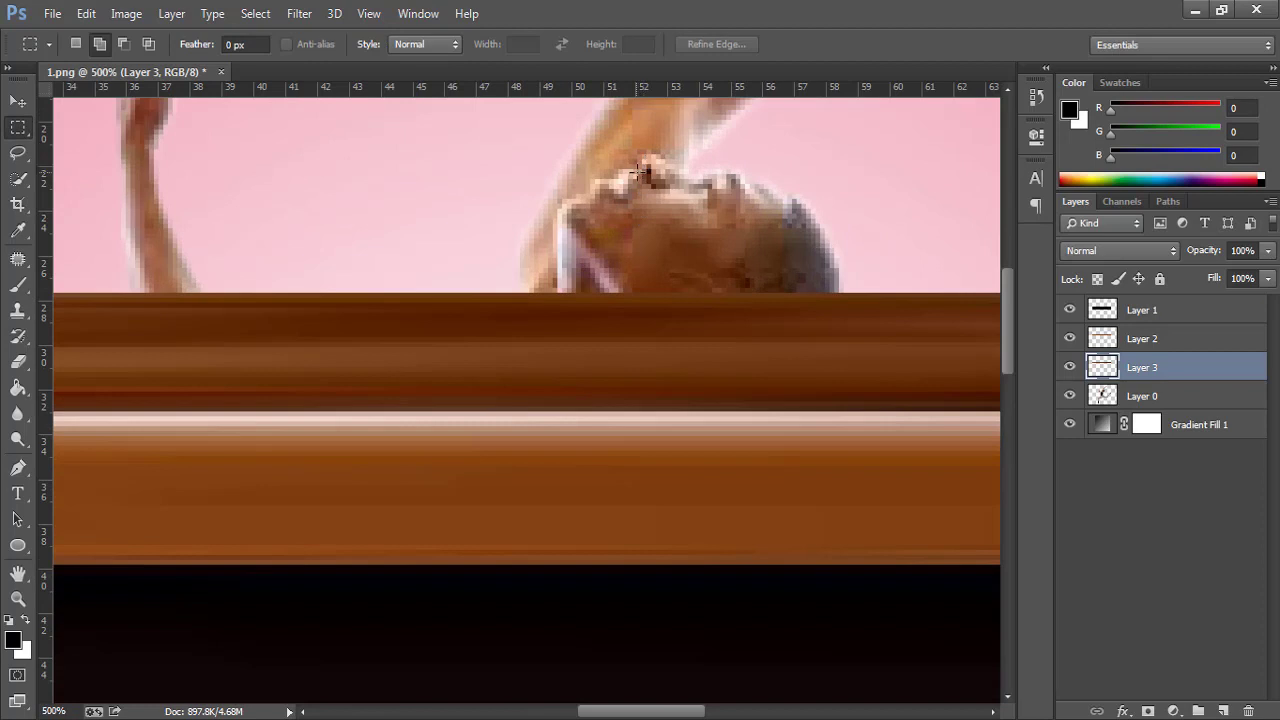
{"action": "left_click_drag", "start_coordinate": [634, 169], "coordinate": [665, 293]}
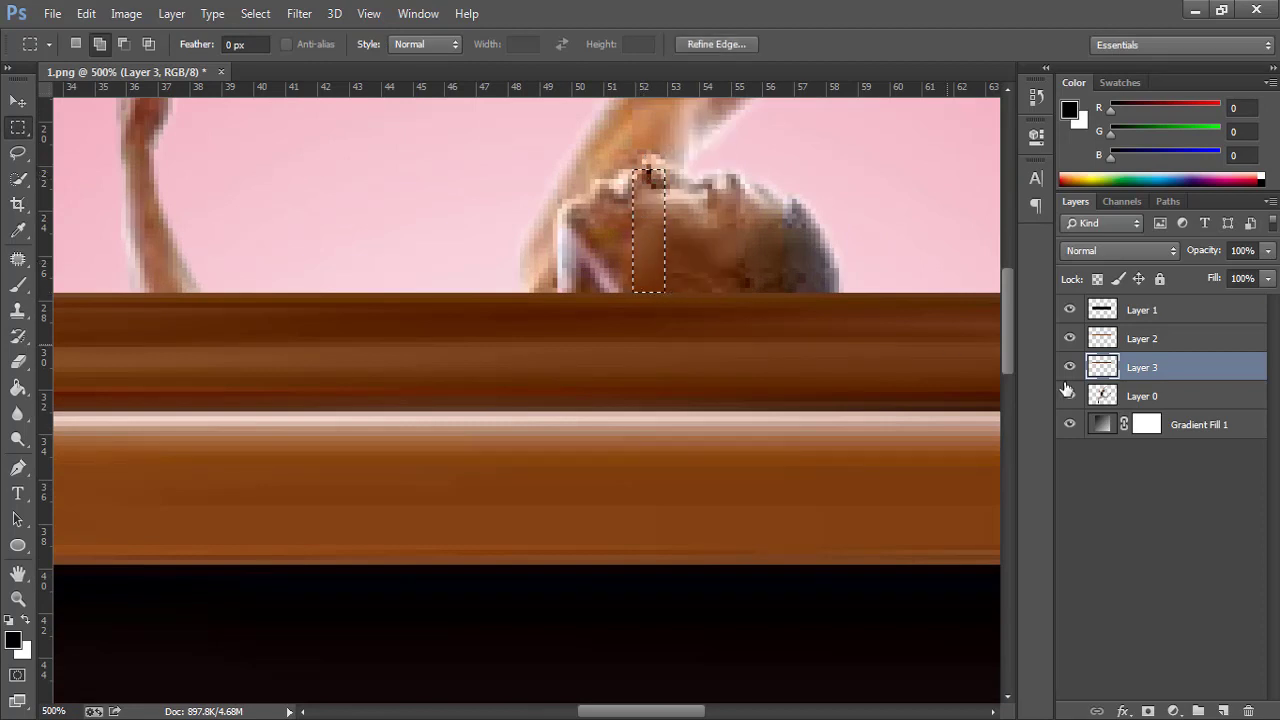
{"action": "key", "text": "ctrl+j"}
- Stretch the face strip horizontally so that it spans the same width as the other bands
{"action": "key", "text": "ctrl+t"}
{"action": "key", "text": "ctrl+0"}
{"action": "left_click_drag", "start_coordinate": [559, 257], "coordinate": [720, 257]}
{"action": "left_click_drag", "start_coordinate": [443, 257], "coordinate": [218, 257]}
{"action": "key", "text": "Return"}
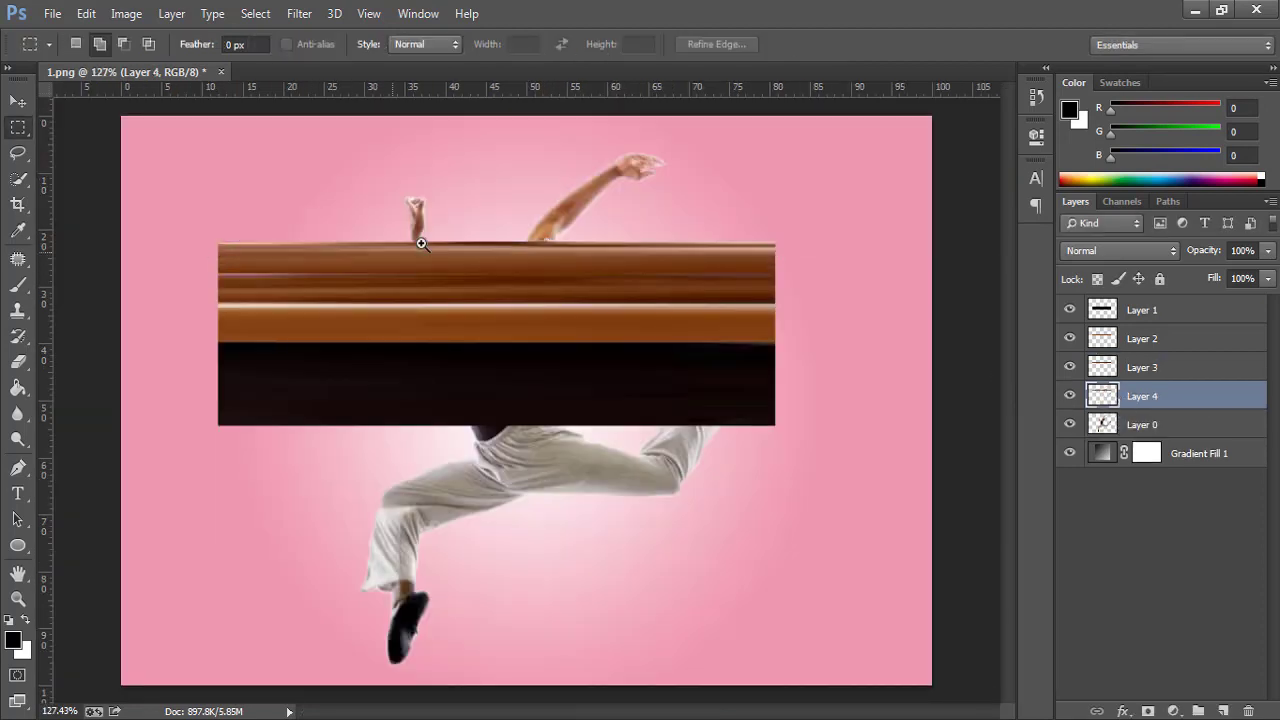
- Copy a strip of the arm just above the face band onto a new layer and stretch it to the bands' full width
{"action": "left_click", "coordinate": [421, 243]}
{"action": "left_click_drag", "start_coordinate": [585, 168], "coordinate": [534, 297]}
{"action": "key", "text": "ctrl+j"}
{"action": "key", "text": "ctrl+t"}
{"action": "key", "text": "ctrl+0"}
{"action": "left_click_drag", "start_coordinate": [552, 228], "coordinate": [778, 227]}
{"action": "left_click_drag", "start_coordinate": [401, 228], "coordinate": [216, 229]}
{"action": "key", "text": "Return"}
- Copy a narrow strip of the raised forearm above the top band onto a new layer and stretch it to the same width
{"action": "scroll", "coordinate": [575, 185], "scroll_direction": "up", "scroll_amount": 5}
{"action": "left_click_drag", "start_coordinate": [580, 254], "coordinate": [619, 364]}
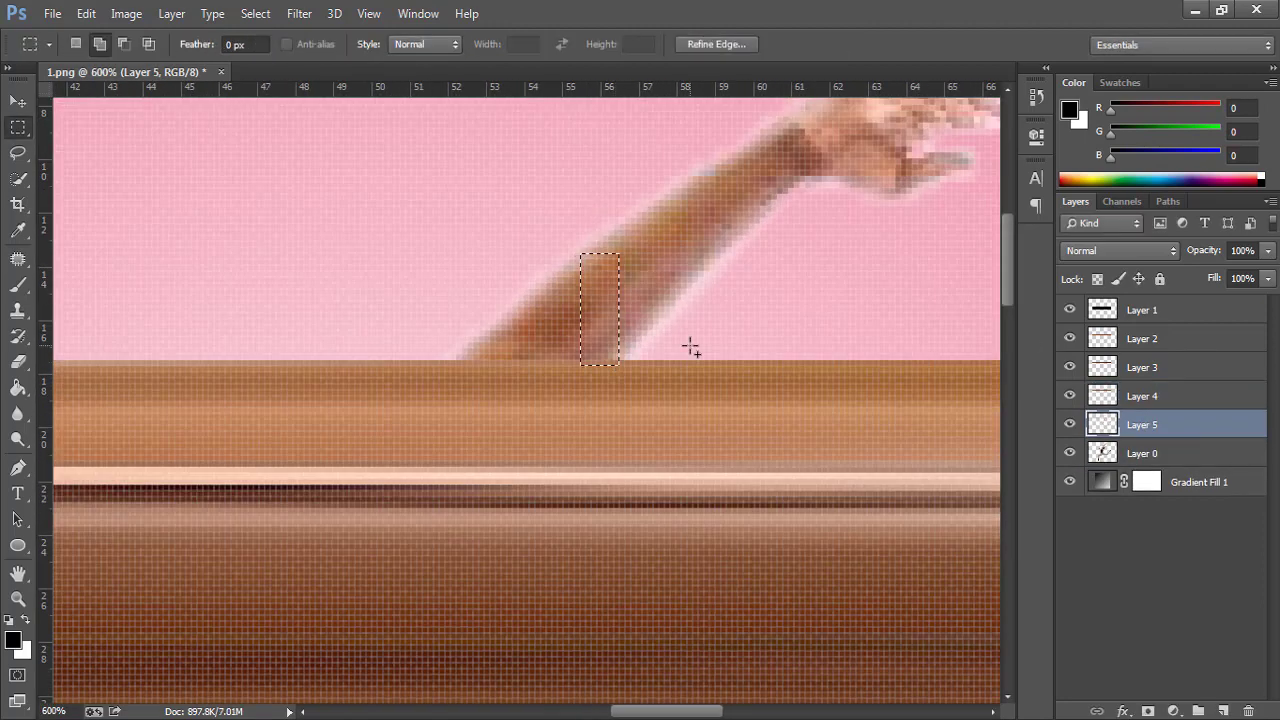
{"action": "key", "text": "ctrl+j"}
{"action": "key", "text": "ctrl+t"}
{"action": "key", "text": "ctrl+0"}
{"action": "left_click_drag", "start_coordinate": [585, 200], "coordinate": [218, 205]}
{"action": "key", "text": "Return"}
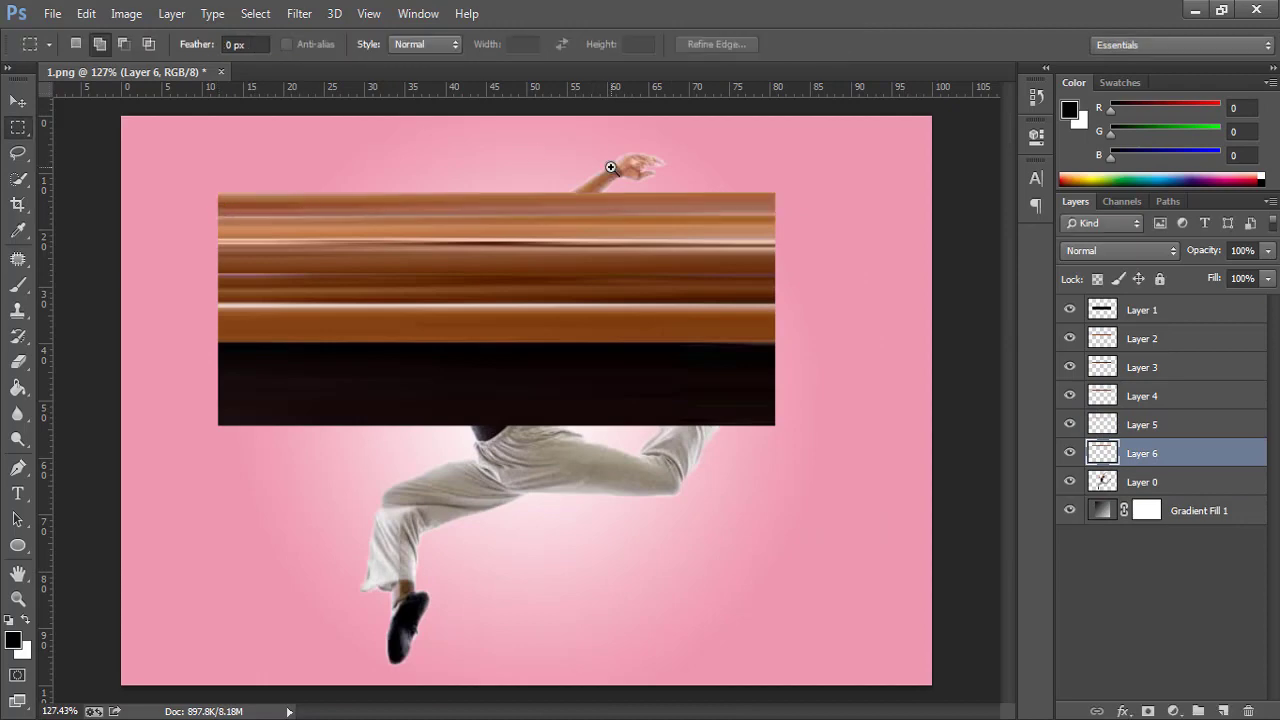
- Copy a small strip of the raised forearm near the wrist onto a new layer and widen it to match the stacked bands
{"action": "scroll", "coordinate": [611, 167], "scroll_direction": "up", "scroll_amount": 5}
{"action": "left_click_drag", "start_coordinate": [540, 186], "coordinate": [604, 236]}
{"action": "key", "text": "ctrl+j"}
{"action": "key", "text": "ctrl+t"}
{"action": "key", "text": "ctrl+0"}
{"action": "left_click_drag", "start_coordinate": [600, 184], "coordinate": [218, 190]}
{"action": "key", "text": "Return"}
- Copy a narrow strip of the raised wrist above the top band onto a new layer and stretch it to the bands' full width
{"action": "scroll", "coordinate": [630, 168], "scroll_direction": "up", "scroll_amount": 5}
{"action": "left_click_drag", "start_coordinate": [568, 202], "coordinate": [632, 242]}
{"action": "key", "text": "alt+bracketleft"}
{"action": "key", "text": "ctrl+j"}
{"action": "key", "text": "ctrl+0"}
{"action": "key", "text": "ctrl+t"}
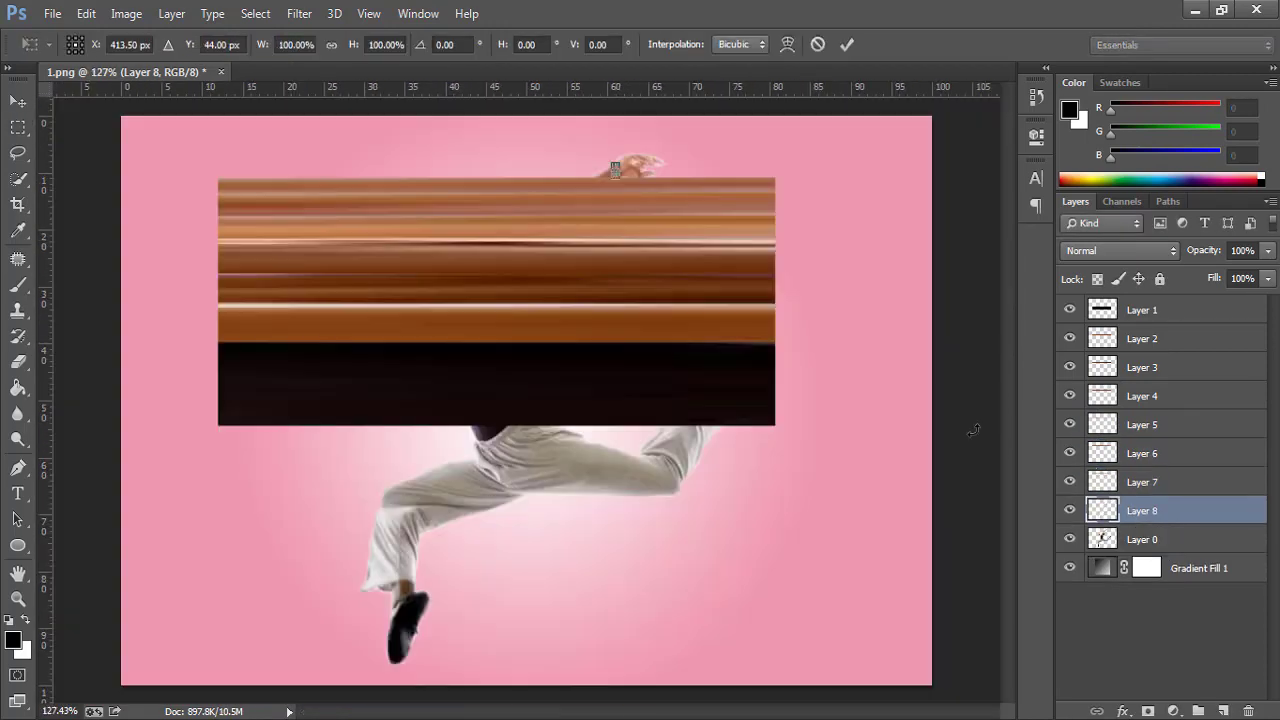
{"action": "left_click_drag", "start_coordinate": [665, 170], "coordinate": [777, 172]}
{"action": "left_click_drag", "start_coordinate": [451, 172], "coordinate": [218, 176]}
{"action": "key", "text": "Return"}
- Copy a thin strip of the raised hand onto a new layer and stretch it into the topmost band
{"action": "scroll", "coordinate": [635, 166], "scroll_direction": "up", "scroll_amount": 5}
{"action": "left_click_drag", "start_coordinate": [629, 229], "coordinate": [636, 236]}
{"action": "key", "text": "alt+bracketleft"}
{"action": "key", "text": "ctrl+j"}
{"action": "key", "text": "ctrl+t"}
{"action": "key", "text": "ctrl+0"}
{"action": "left_click_drag", "start_coordinate": [632, 158], "coordinate": [766, 158]}
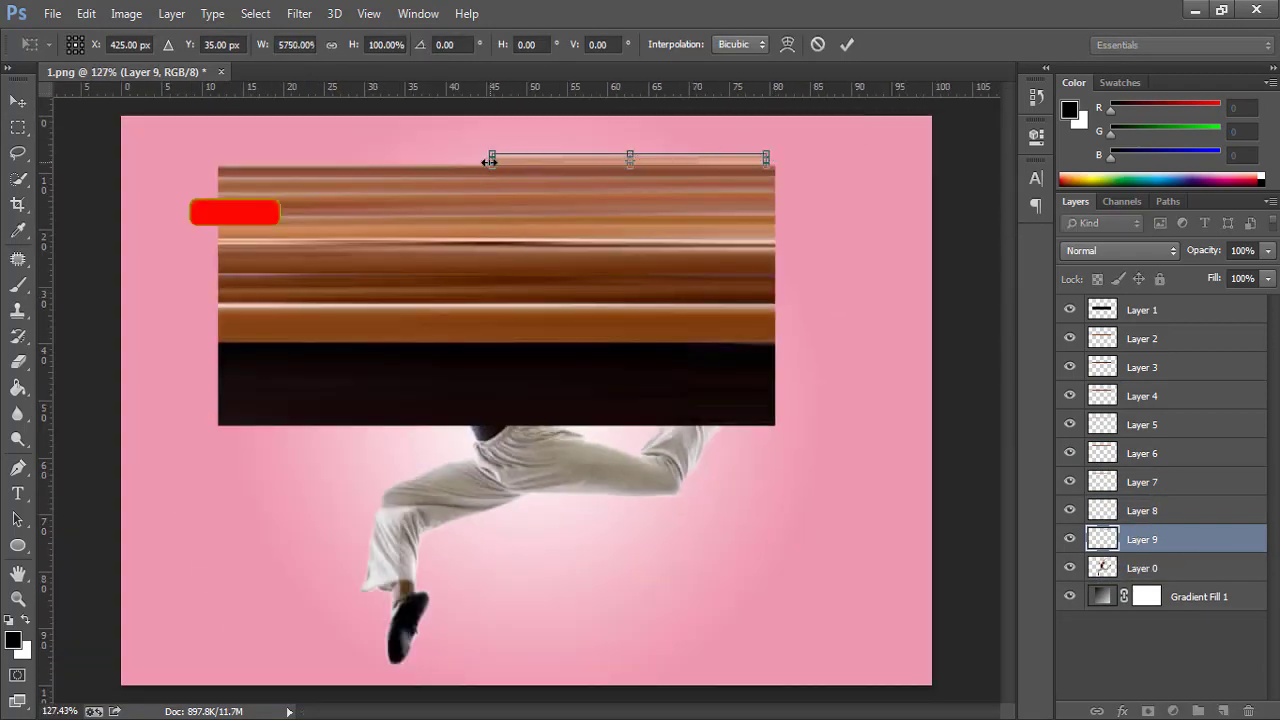
{"action": "left_click_drag", "start_coordinate": [490, 161], "coordinate": [218, 165]}
{"action": "key", "text": "Return"}
- Copy a strip of the trousers just below the black band onto a new layer and stretch it to the bands' full width
{"action": "scroll", "coordinate": [530, 330], "scroll_direction": "up", "scroll_amount": 5}
{"action": "left_click_drag", "start_coordinate": [548, 480], "coordinate": [551, 543]}
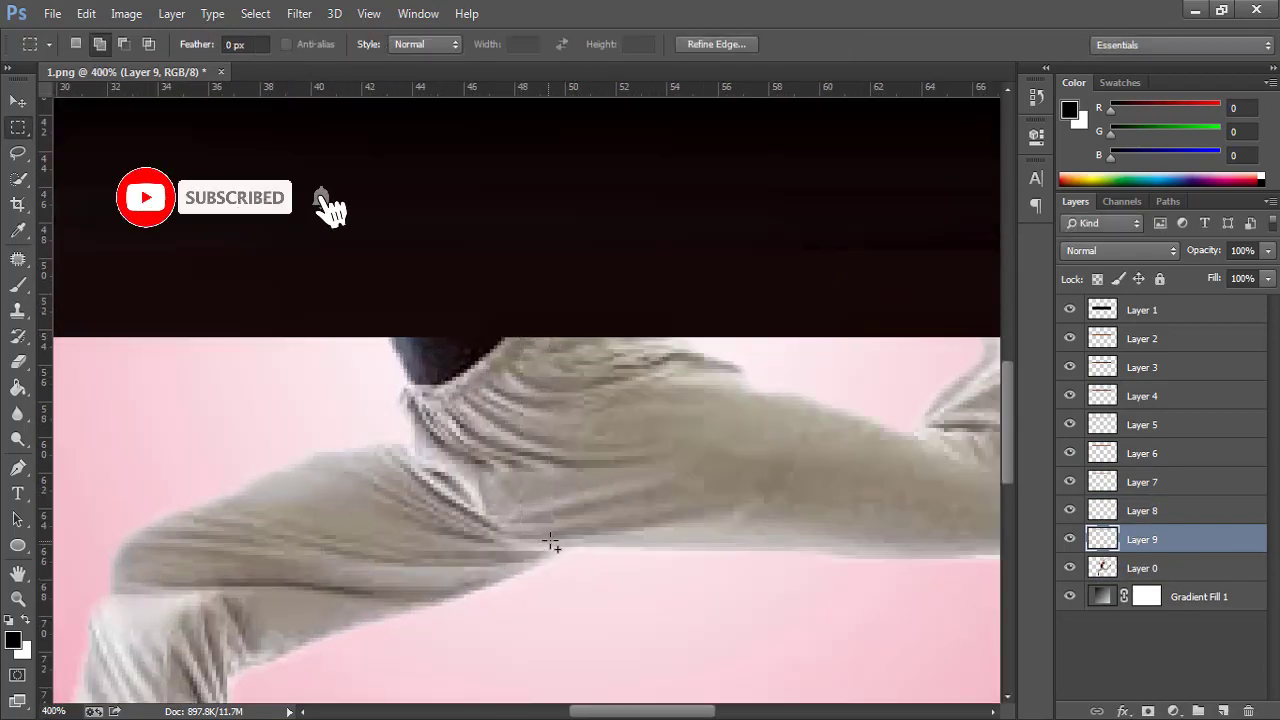
{"action": "key", "text": "alt+bracketleft"}
{"action": "key", "text": "ctrl+j"}
{"action": "key", "text": "ctrl+t"}
{"action": "left_click_drag", "start_coordinate": [551, 394], "coordinate": [958, 410]}
{"action": "key", "text": "ctrl+0"}
{"action": "left_click_drag", "start_coordinate": [714, 452], "coordinate": [775, 459]}
{"action": "left_click_drag", "start_coordinate": [343, 459], "coordinate": [217, 453]}
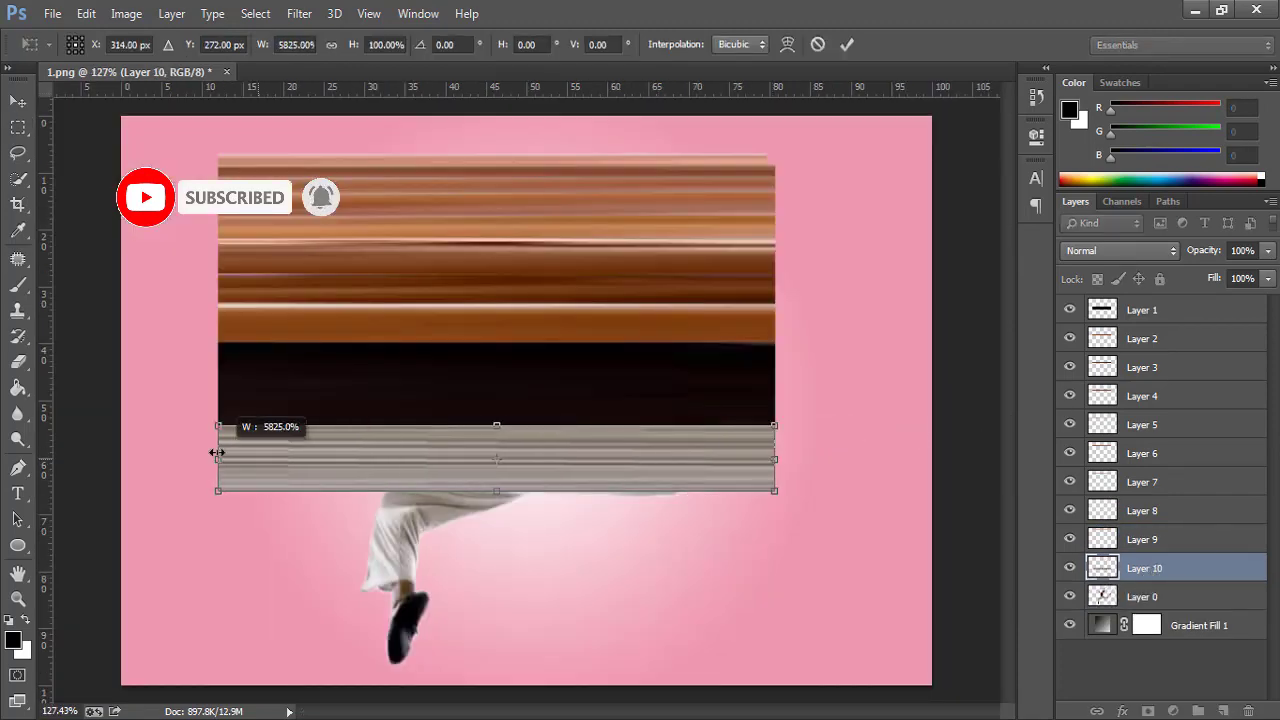
{"action": "key", "text": "Return"}
- Copy a strip of the front trouser leg below the first grey band onto a new layer and widen it to match the bands
{"action": "scroll", "coordinate": [414, 466], "scroll_direction": "up", "scroll_amount": 5}
{"action": "mouse_move", "coordinate": [414, 466]}
{"action": "left_mouse_down"}
{"action": "mouse_move", "coordinate": [471, 506]}
{"action": "mouse_move", "coordinate": [766, 517]}
{"action": "left_mouse_up"}
{"action": "key", "text": "alt+bracketleft"}
{"action": "key", "text": "ctrl+j"}
{"action": "key", "text": "ctrl+t"}
{"action": "key", "text": "ctrl+0"}
{"action": "key", "text": "Return"}
- Copy a strip of the lower trouser leg down to the hem onto a new layer and stretch it across the bands' width
{"action": "scroll", "coordinate": [395, 600], "scroll_direction": "up", "scroll_amount": 5}
{"action": "mouse_move", "coordinate": [388, 418]}
{"action": "left_mouse_down"}
{"action": "mouse_move", "coordinate": [429, 500]}
{"action": "mouse_move", "coordinate": [429, 552]}
{"action": "mouse_move", "coordinate": [770, 557]}
{"action": "left_mouse_up"}
{"action": "left_click", "coordinate": [1132, 626]}
{"action": "key", "text": "ctrl+j"}
{"action": "key", "text": "ctrl+t"}
{"action": "key", "text": "ctrl+0"}
{"action": "key", "text": "Return"}
- Copy a small strip of the bare ankle above the shoe onto a new layer and stretch it to the bands' full width
{"action": "scroll", "coordinate": [386, 328], "scroll_direction": "up", "scroll_amount": 5}
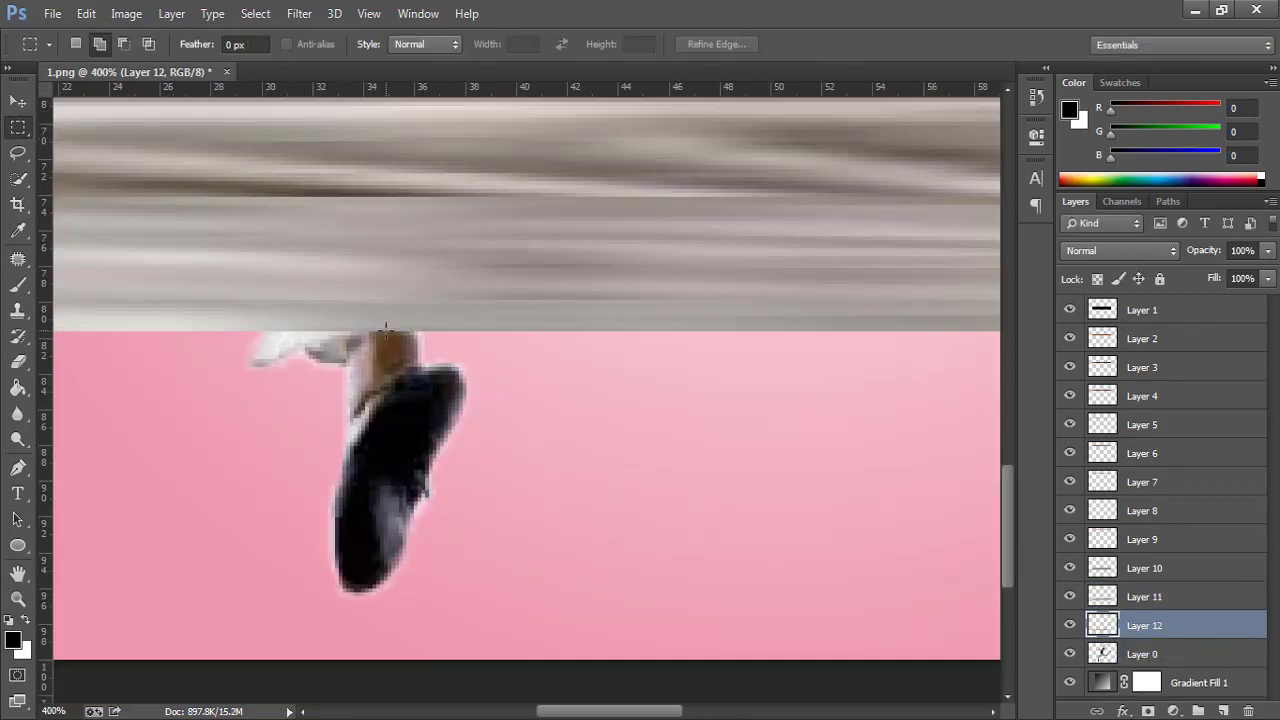
{"action": "left_click_drag", "start_coordinate": [386, 328], "coordinate": [400, 374]}
{"action": "left_click", "coordinate": [1132, 654]}
{"action": "key", "text": "ctrl+j"}
{"action": "key", "text": "ctrl+t"}
{"action": "key", "text": "ctrl+0"}
{"action": "left_click_drag", "start_coordinate": [416, 590], "coordinate": [776, 598]}
{"action": "key", "text": "Return"}
- Try to copy a section of the shoe below the ankle band onto a new layer
{"action": "scroll", "coordinate": [400, 660], "scroll_direction": "up", "scroll_amount": 5}
{"action": "left_click", "coordinate": [1132, 682]}
{"action": "left_click_drag", "start_coordinate": [406, 355], "coordinate": [466, 423]}
{"action": "key", "text": "ctrl+j"}
{"action": "key", "text": "ctrl+0"}
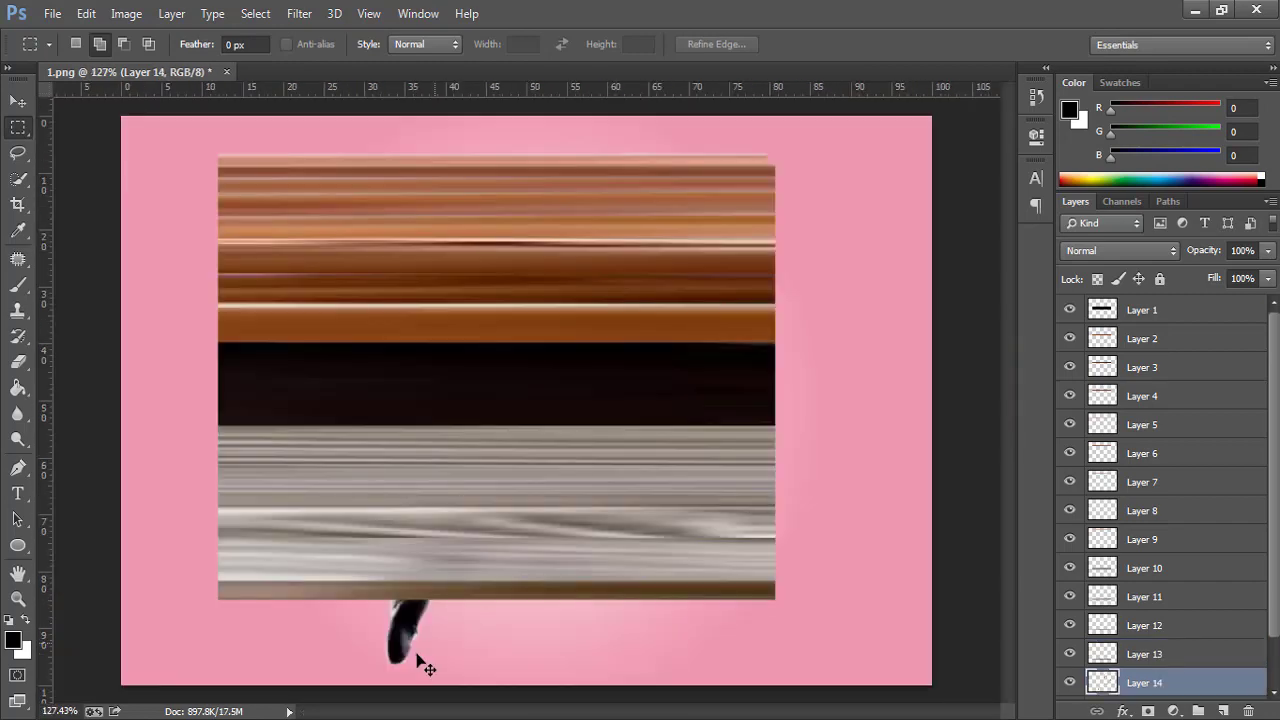
- Copy a narrow strip of the shoe below the ankle band from Layer 0 onto a new layer and stretch it to the full band width
{"action": "scroll", "coordinate": [418, 656], "scroll_direction": "up", "scroll_amount": 5}
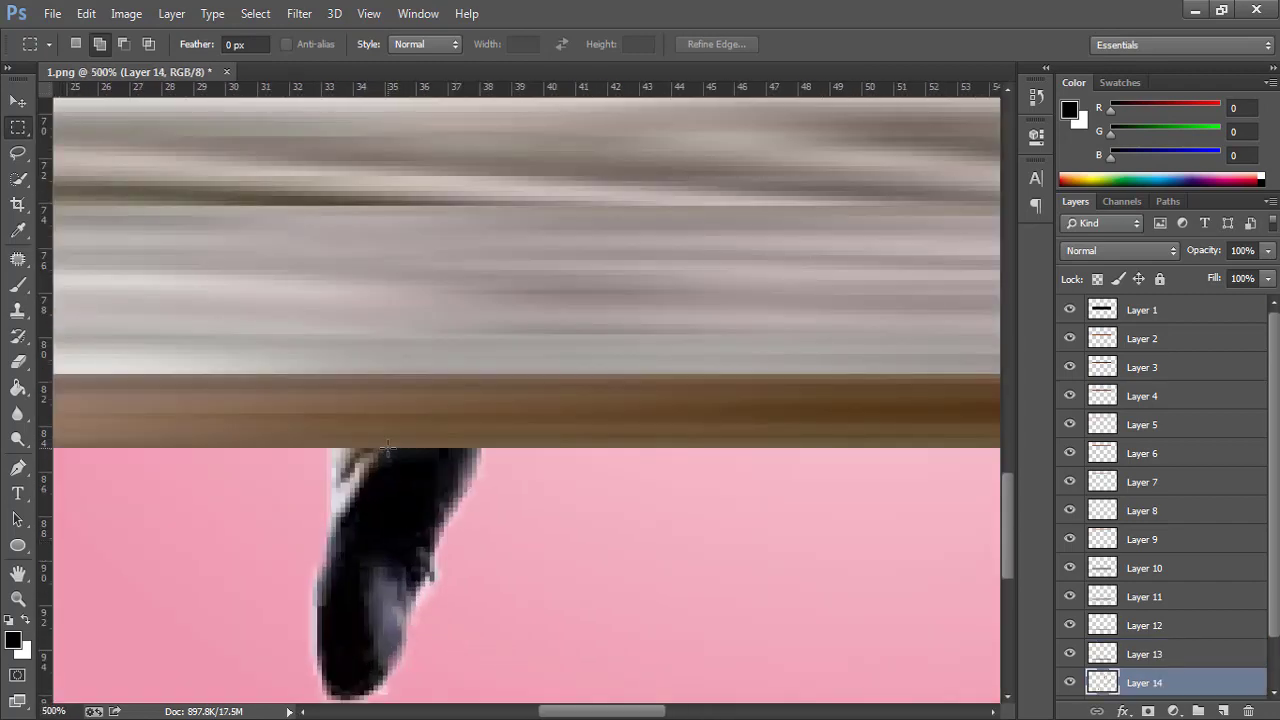
{"action": "left_click_drag", "start_coordinate": [388, 448], "coordinate": [416, 594]}
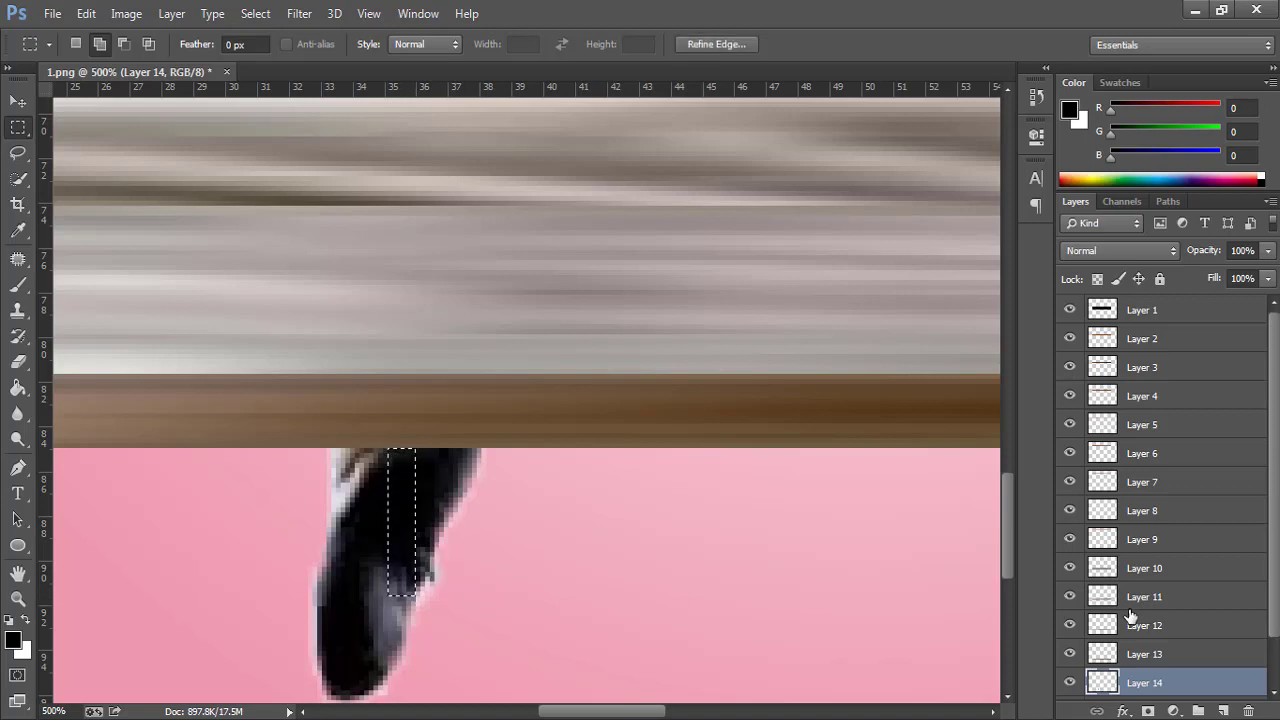
{"action": "scroll", "coordinate": [1147, 587], "scroll_direction": "down", "scroll_amount": 2}
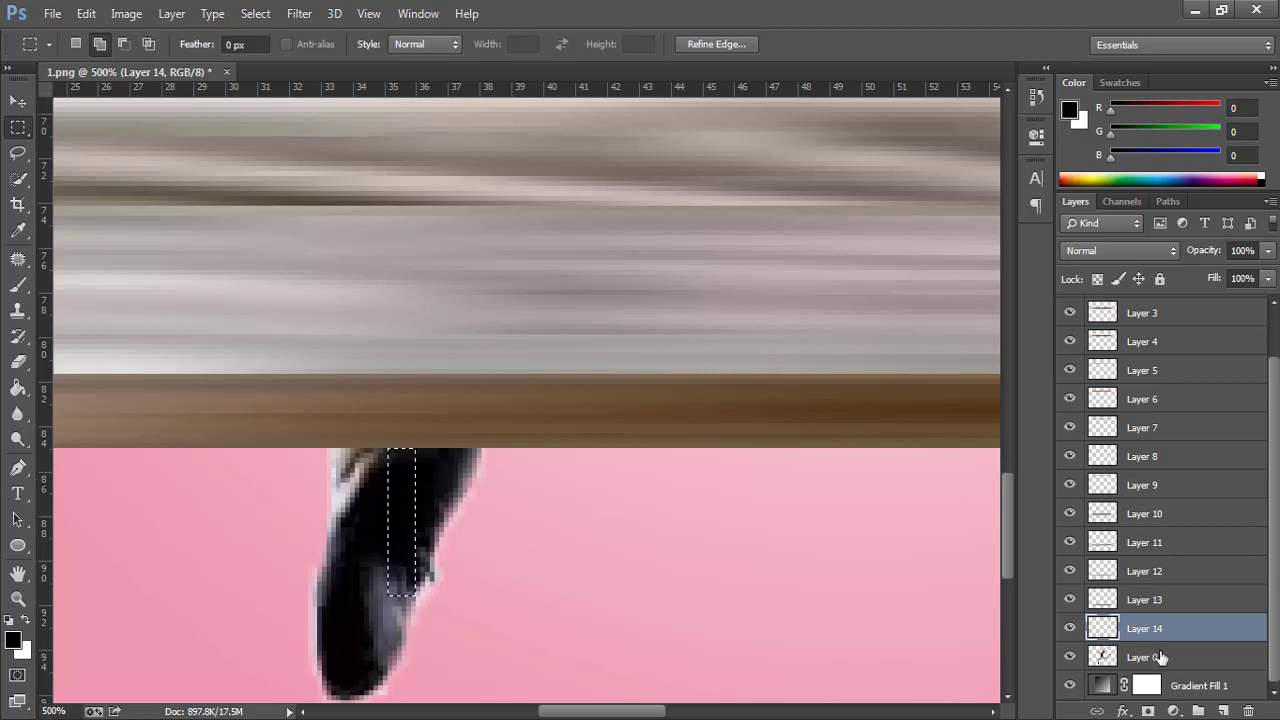
{"action": "left_click", "coordinate": [1162, 650]}
{"action": "key", "text": "ctrl+j"}
{"action": "key", "text": "ctrl+t"}
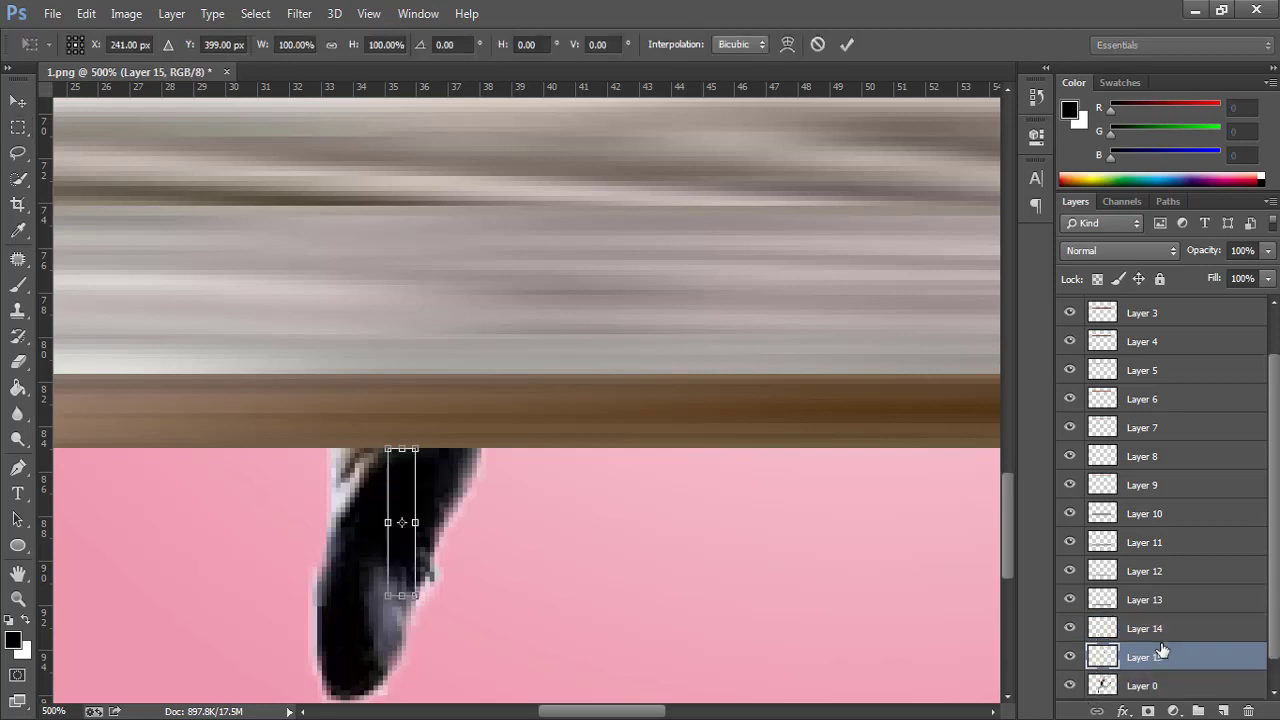
{"action": "key", "text": "ctrl+0"}
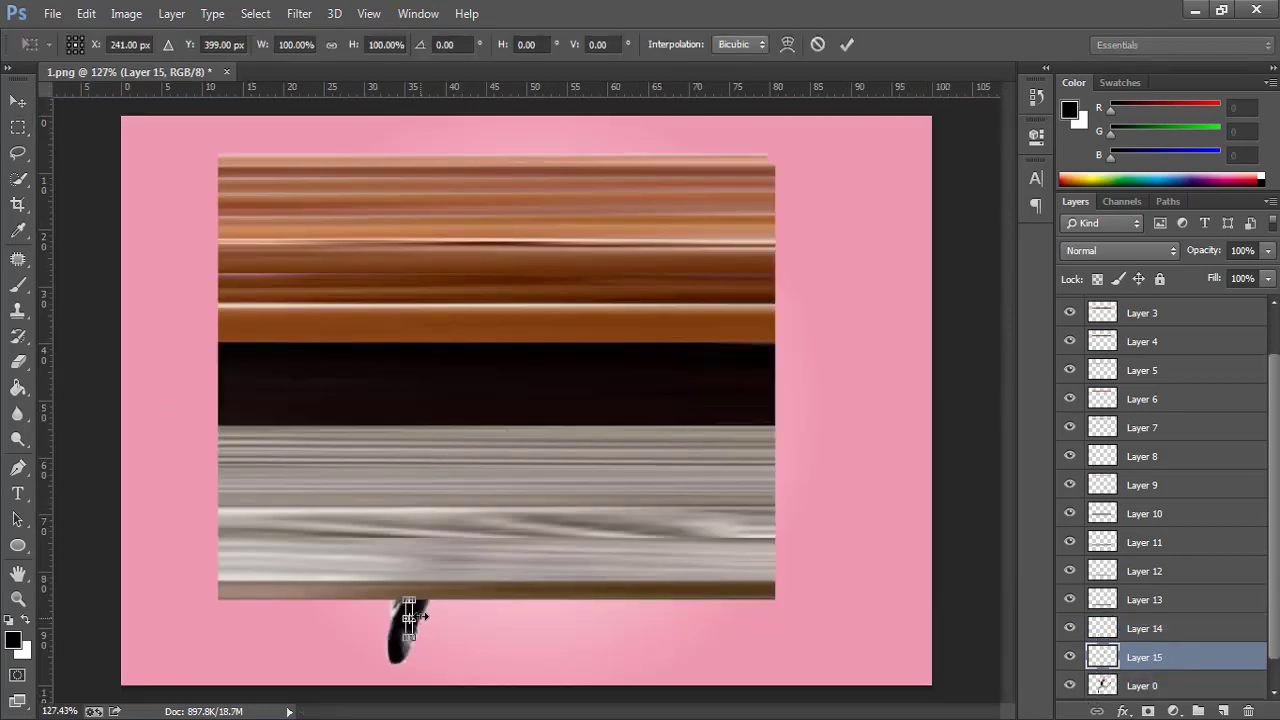
{"action": "left_click_drag", "start_coordinate": [425, 616], "coordinate": [543, 612]}
{"action": "left_click_drag", "start_coordinate": [341, 626], "coordinate": [277, 614]}
{"action": "left_click_drag", "start_coordinate": [475, 617], "coordinate": [775, 617]}
{"action": "key", "text": "Return"}
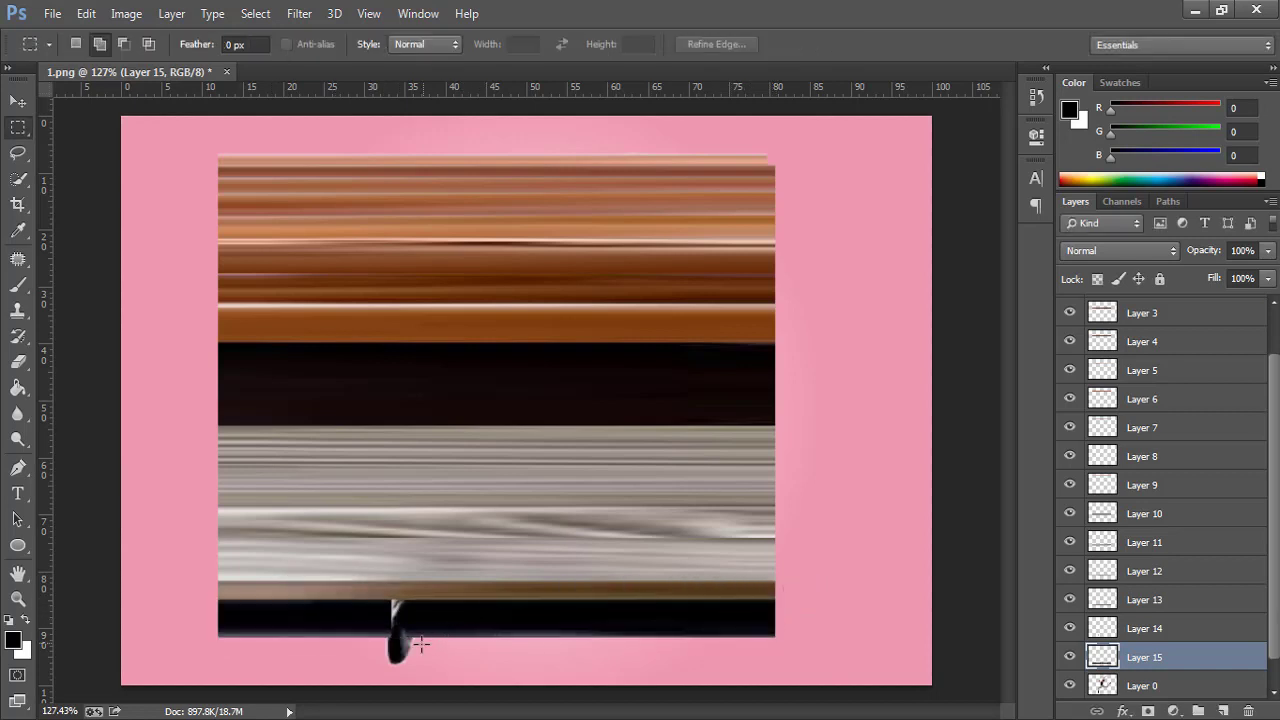
- Delete Layer 14, which holds the unstretched shoe patch
{"action": "left_click_drag", "start_coordinate": [397, 661], "coordinate": [397, 661]}
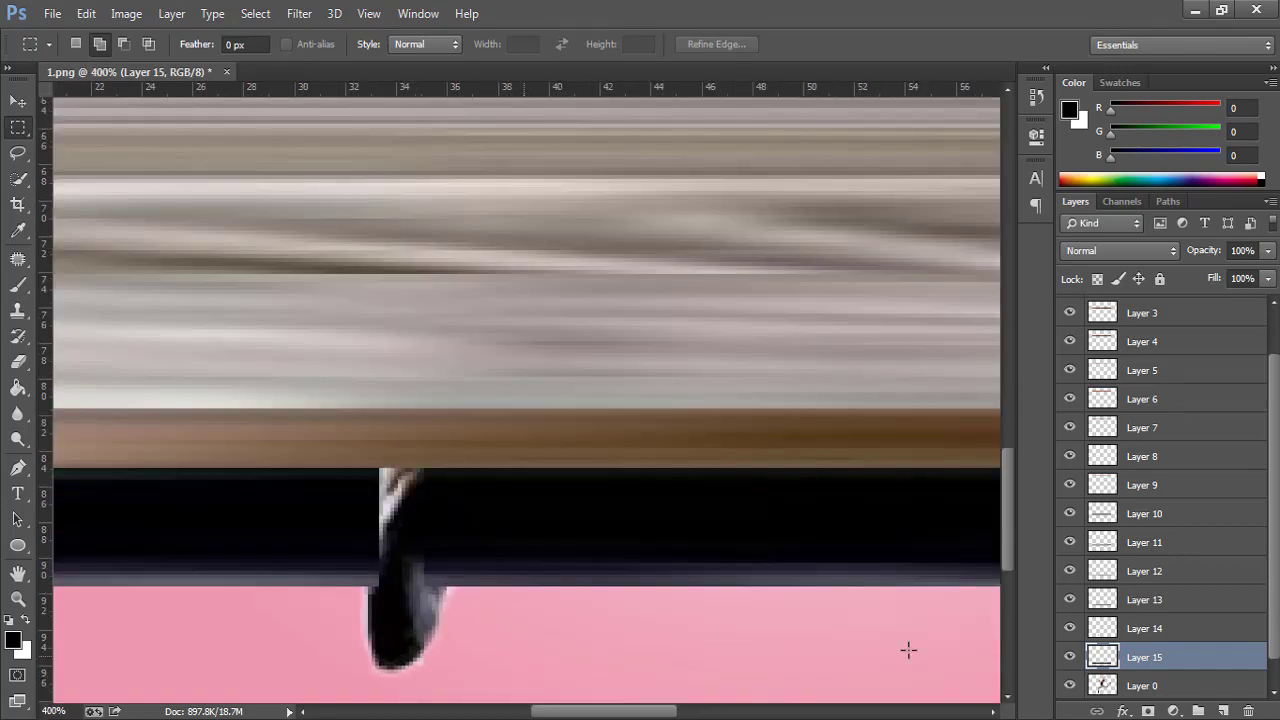
{"action": "left_click", "coordinate": [1130, 630]}
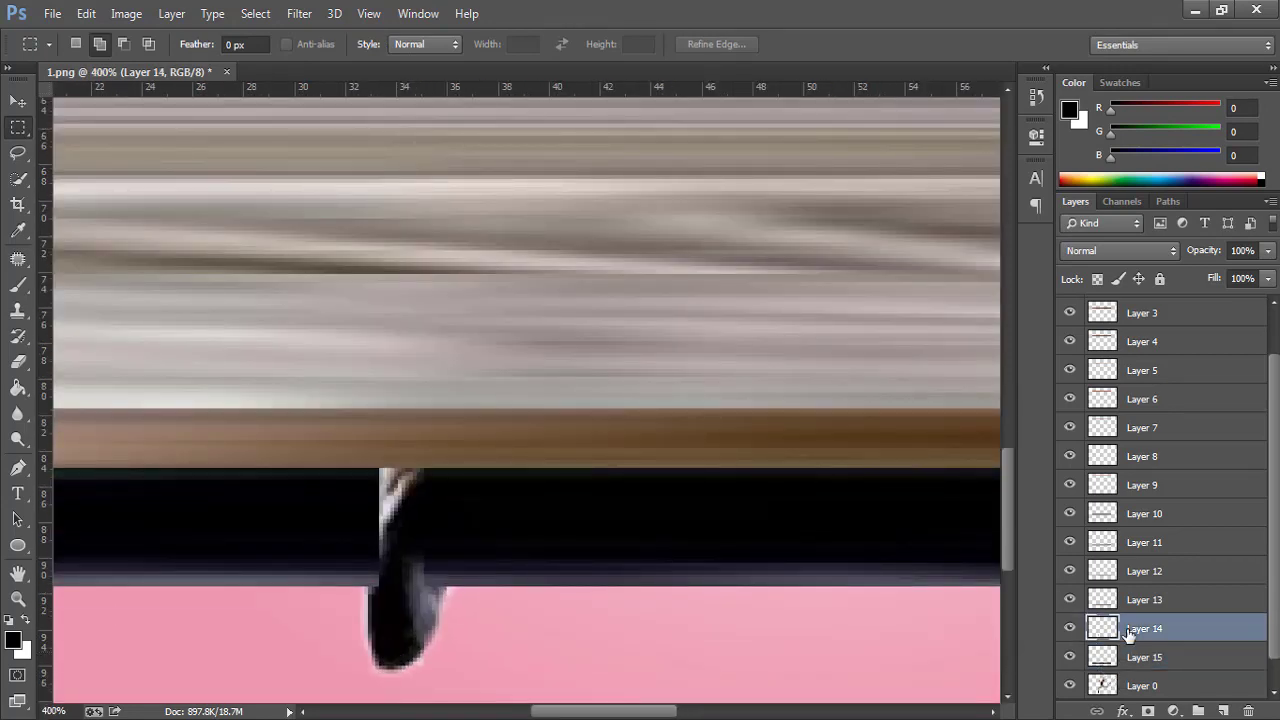
{"action": "key", "text": "Delete"}
- Copy a strip of the shoe tip from Layer 0 onto a new layer and stretch it into the lowest full-width band
{"action": "left_click", "coordinate": [1114, 664]}
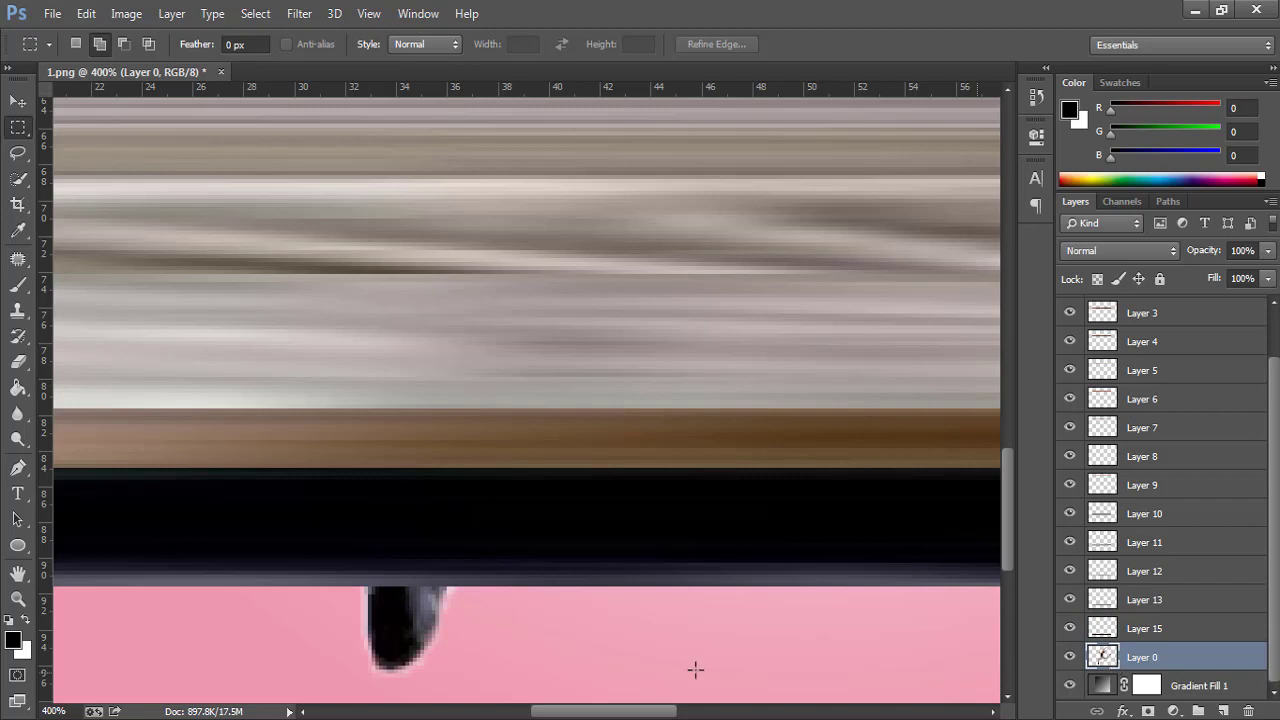
{"action": "scroll", "coordinate": [372, 561], "scroll_direction": "down", "scroll_amount": 2}
{"action": "left_click_drag", "start_coordinate": [384, 504], "coordinate": [410, 587]}
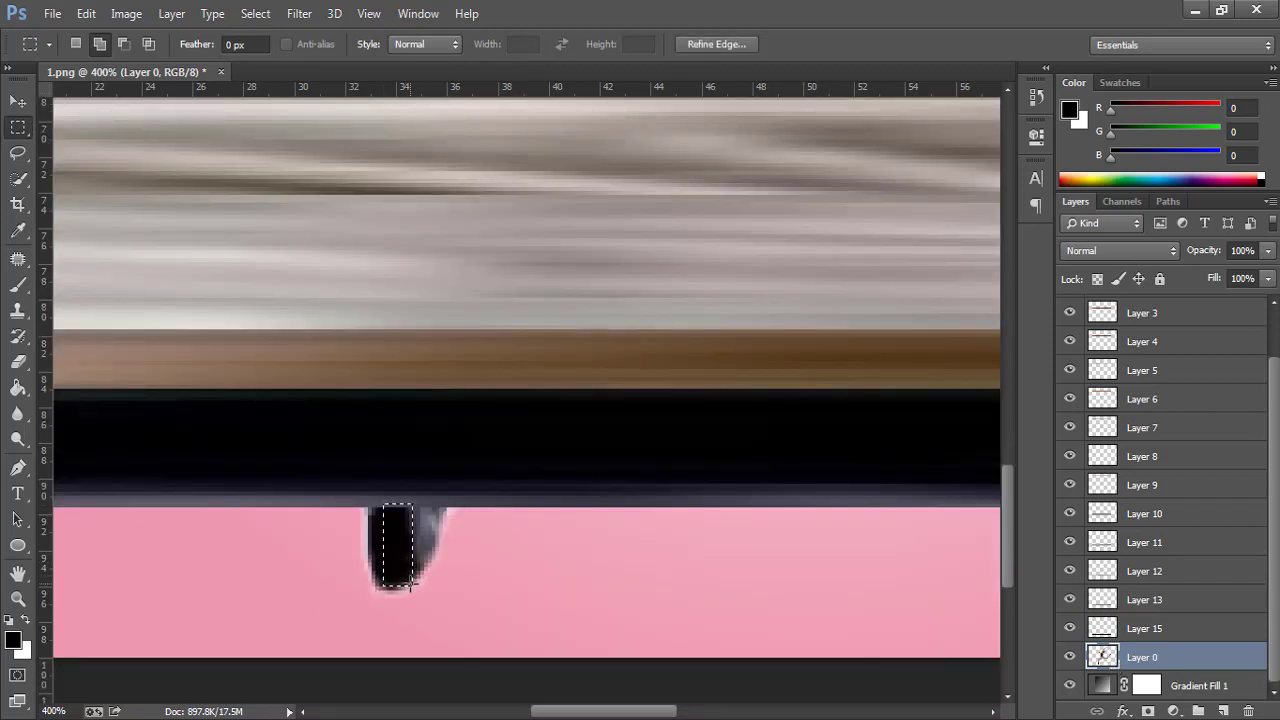
{"action": "key", "text": "ctrl+j"}
{"action": "key", "text": "ctrl+t"}
{"action": "key", "text": "ctrl+0"}
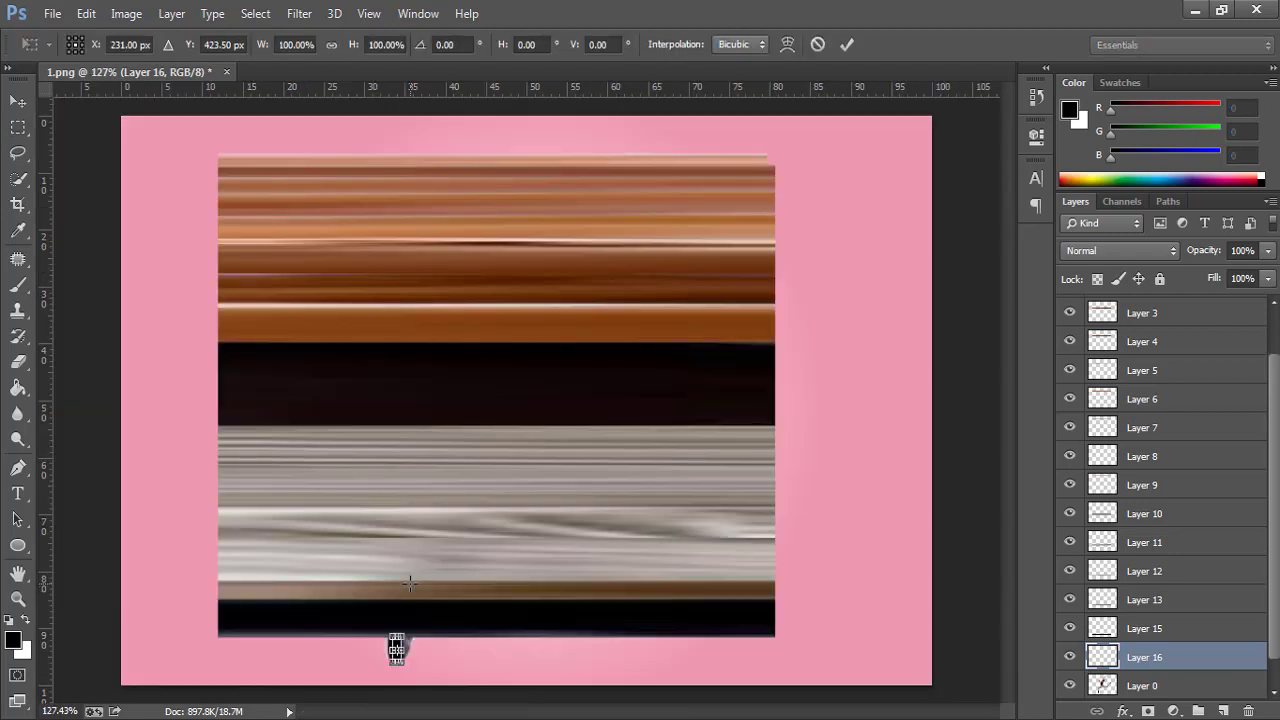
{"action": "left_click_drag", "start_coordinate": [553, 651], "coordinate": [563, 651]}
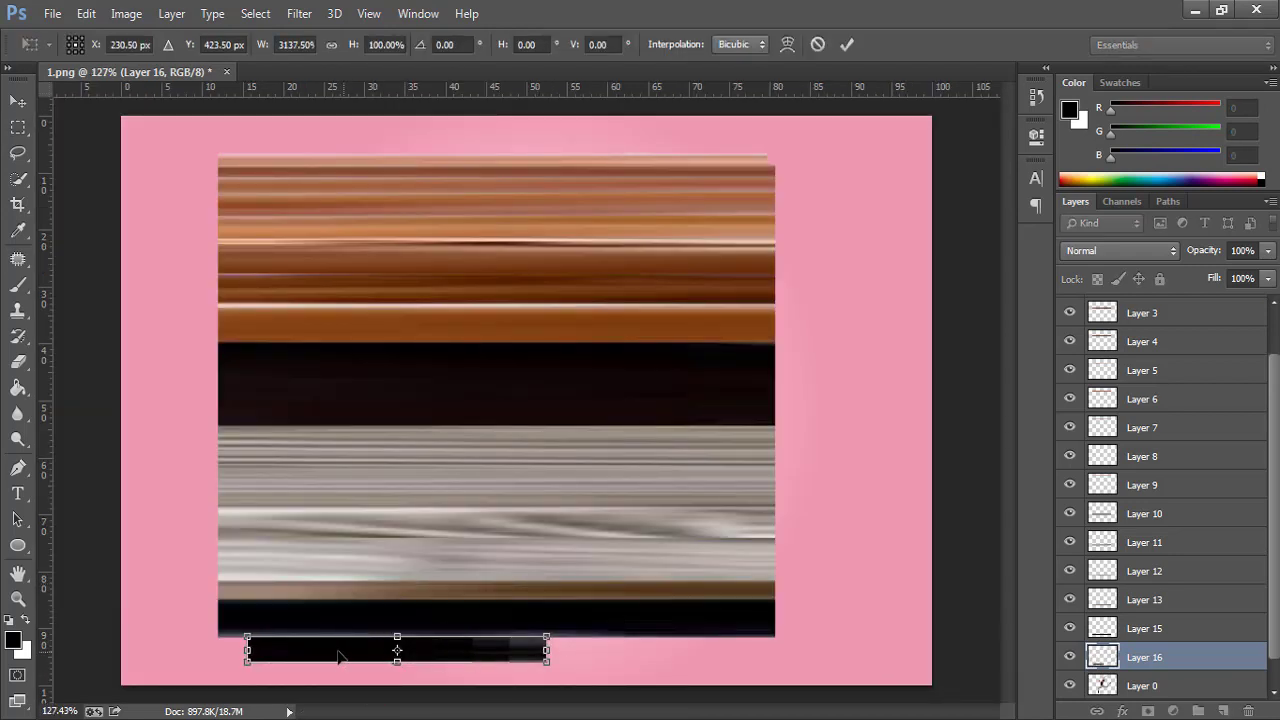
{"action": "left_click_drag", "start_coordinate": [400, 651], "coordinate": [370, 651]}
{"action": "left_click_drag", "start_coordinate": [519, 651], "coordinate": [780, 647]}
{"action": "key", "text": "Return"}
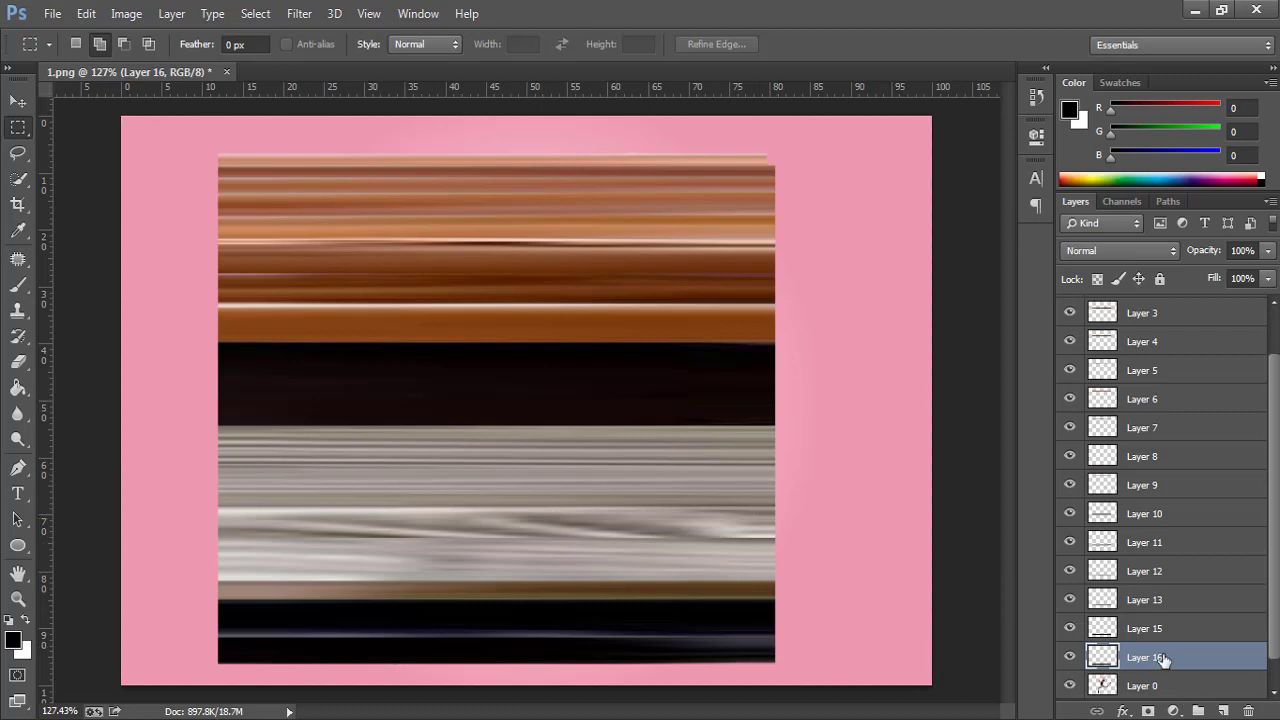
- Merge all the stretched strip layers from Layer 1 to Layer 16 into one layer and toggle its visibility to check it
{"action": "scroll", "coordinate": [1160, 427], "scroll_direction": "up", "scroll_amount": 2}
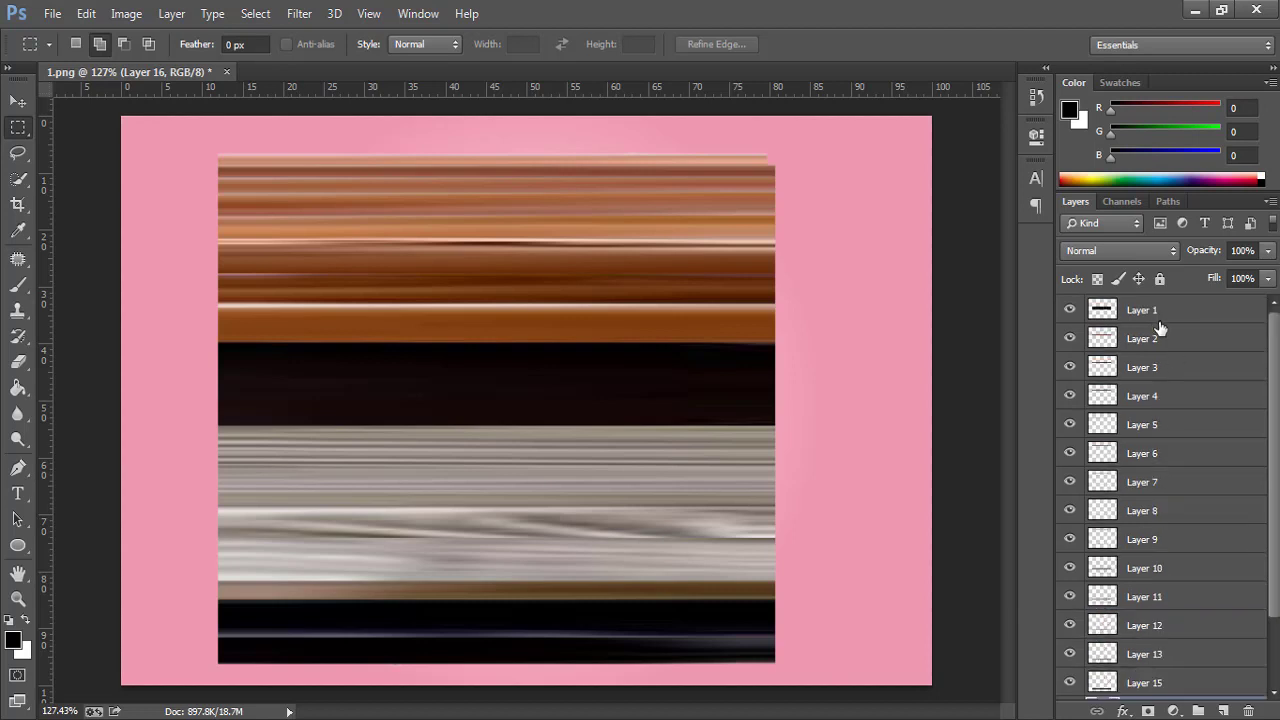
{"action": "left_click", "coordinate": [1158, 316], "text": "shift"}
{"action": "key", "text": "ctrl+e"}
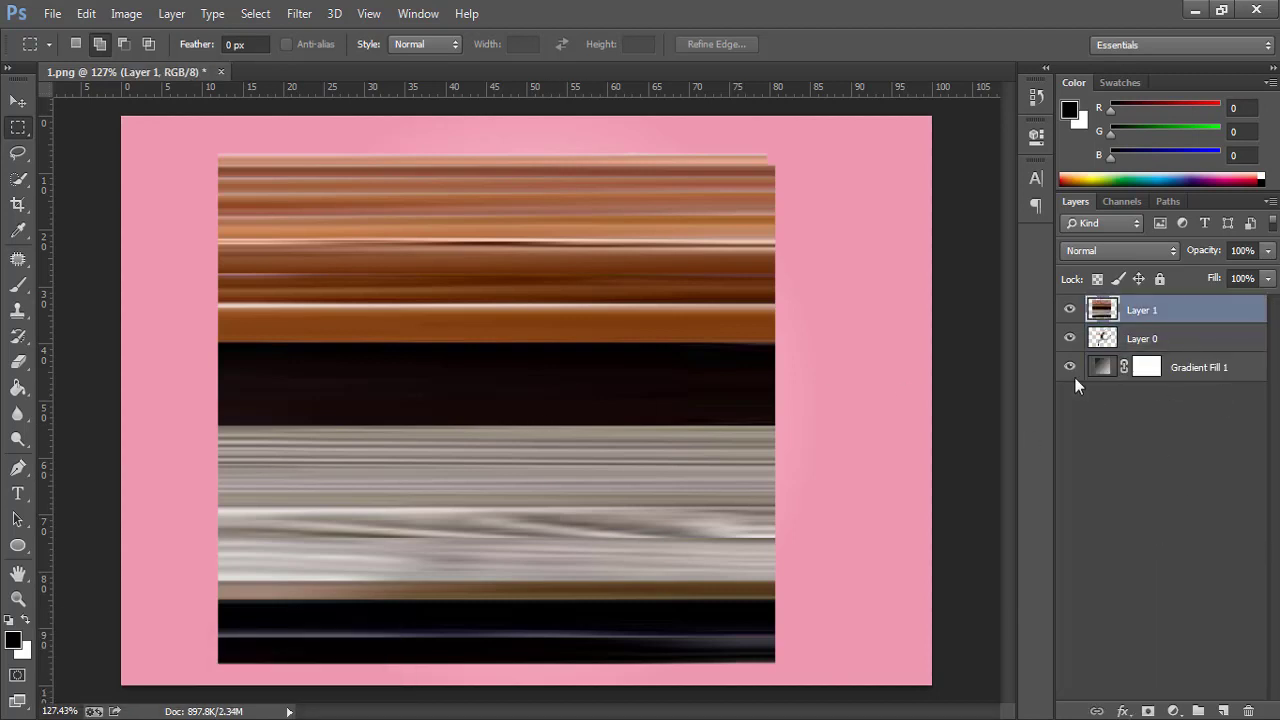
{"action": "left_click", "coordinate": [1070, 310]}
{"action": "left_click", "coordinate": [1070, 310]}
{"action": "left_click", "coordinate": [1070, 310]}
{"action": "left_click", "coordinate": [1070, 310]}
- Stretch the merged bands horizontally to both edges of the canvas and move their layer below the dancer's Layer 0
{"action": "key", "text": "ctrl+t"}
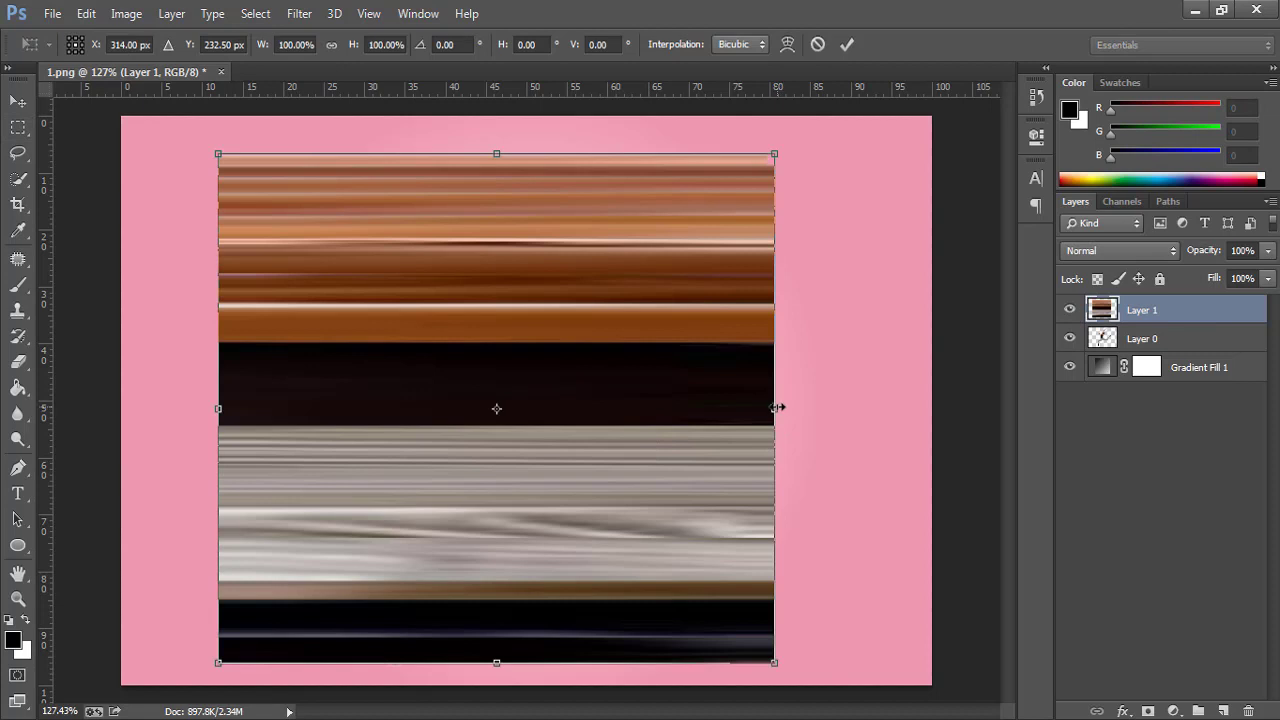
{"action": "left_click_drag", "start_coordinate": [775, 408], "coordinate": [931, 408]}
{"action": "left_click_drag", "start_coordinate": [218, 408], "coordinate": [121, 408]}
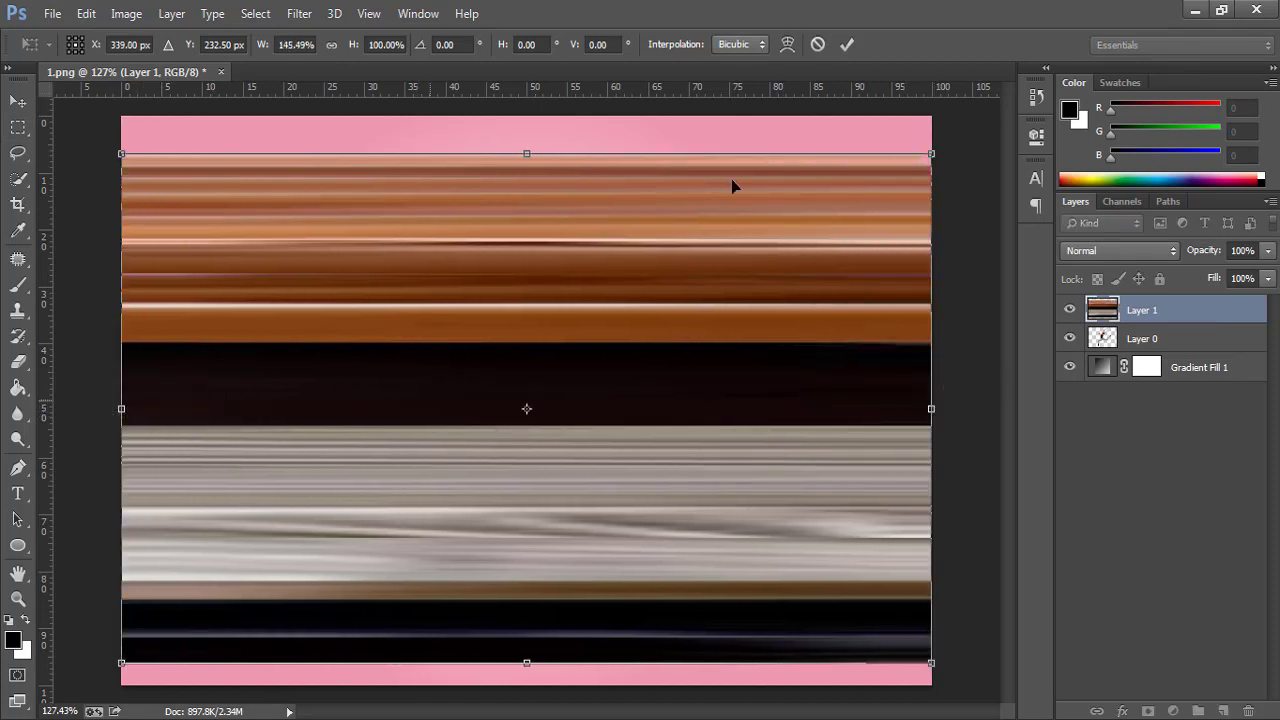
{"action": "left_click", "coordinate": [846, 44]}
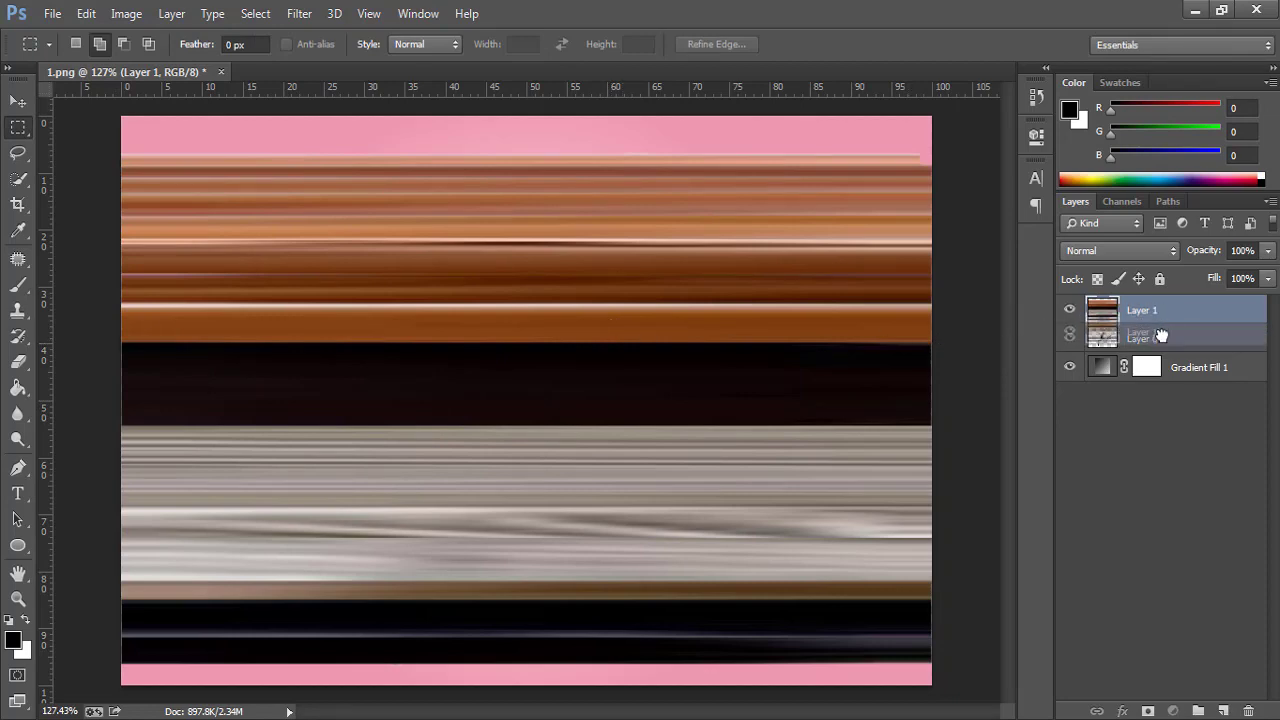
{"action": "left_click_drag", "start_coordinate": [1163, 316], "coordinate": [1165, 350]}
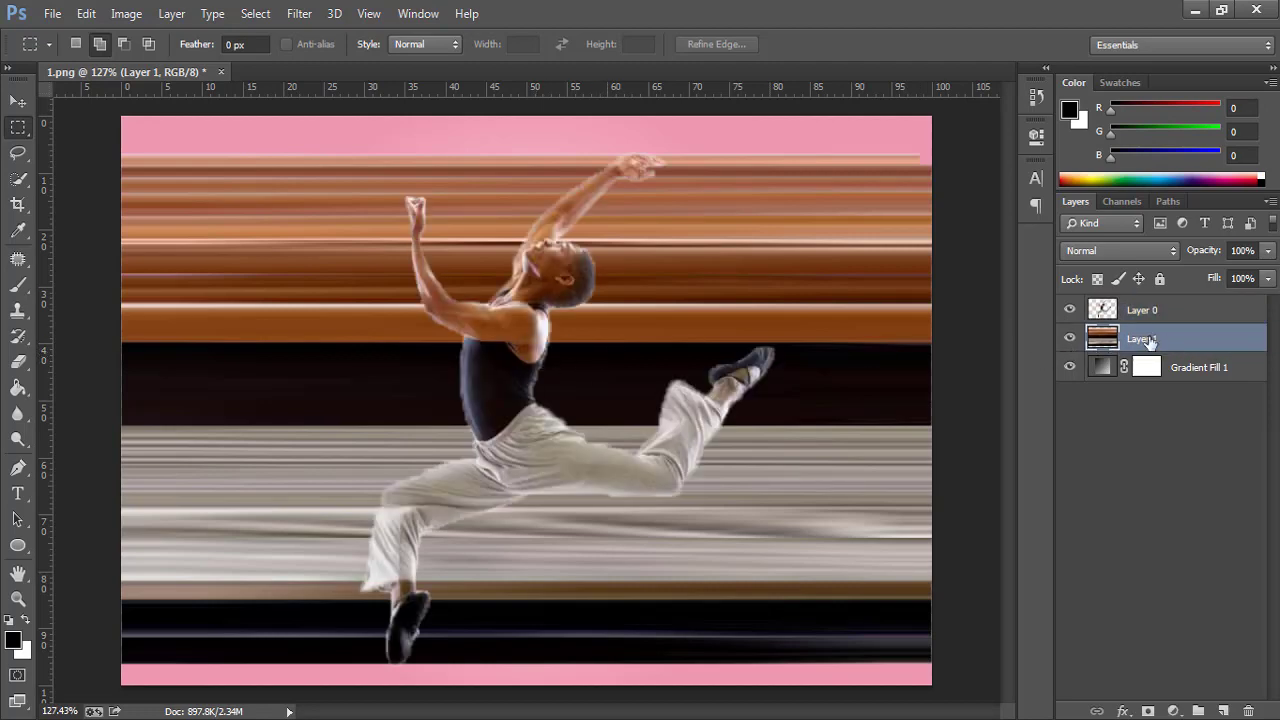
- Apply the Polar Coordinates distortion filter to the bands layer with the Rectangular to Polar option
{"action": "left_click", "coordinate": [299, 13]}
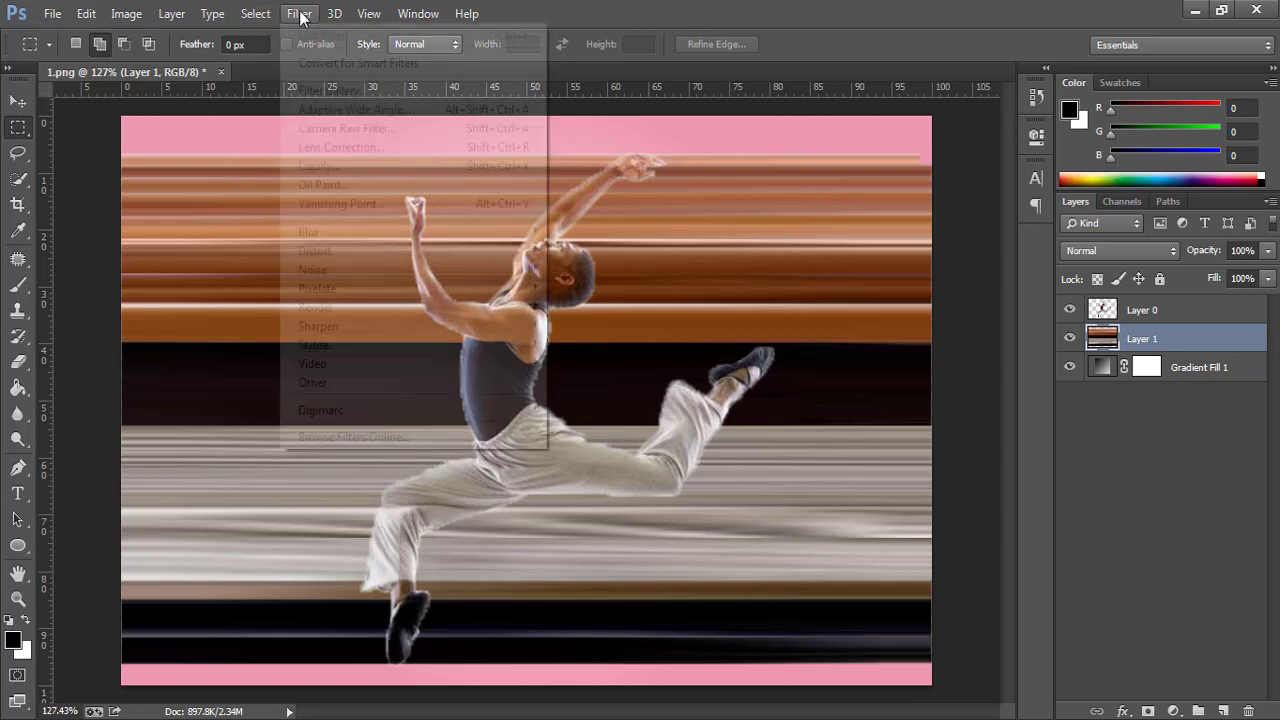
{"action": "mouse_move", "coordinate": [329, 251]}
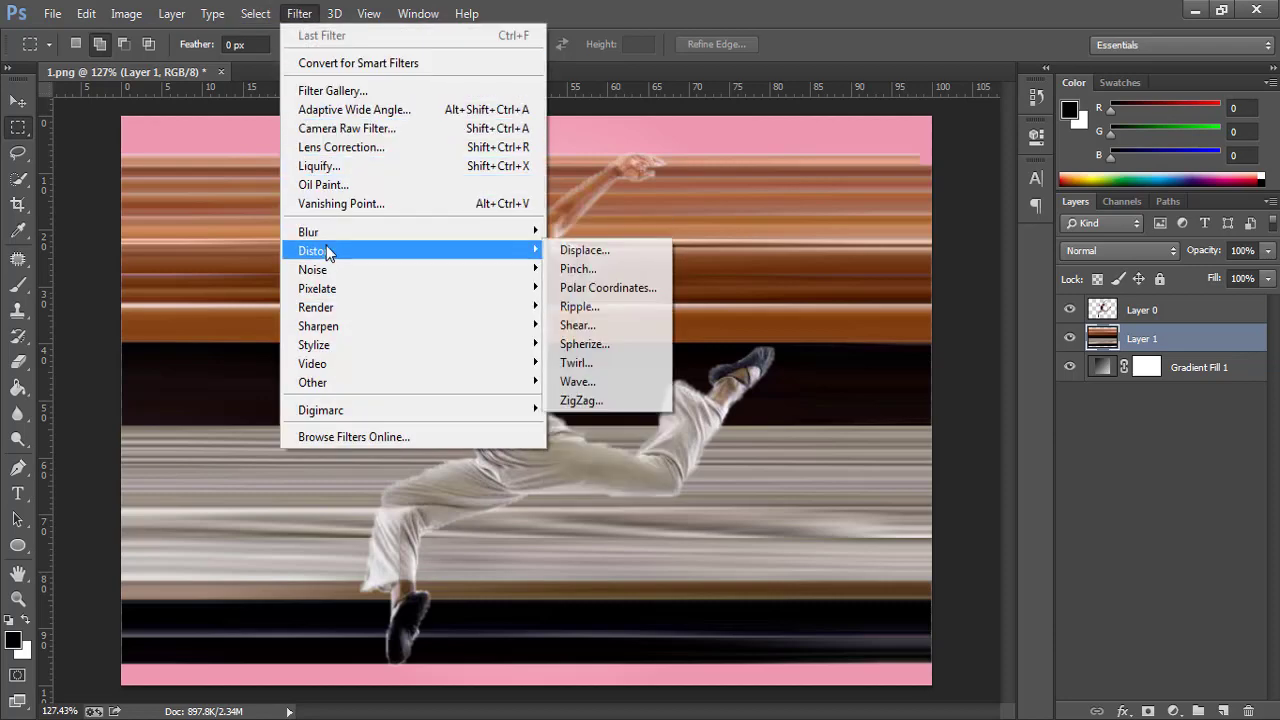
{"action": "left_click", "coordinate": [620, 288]}
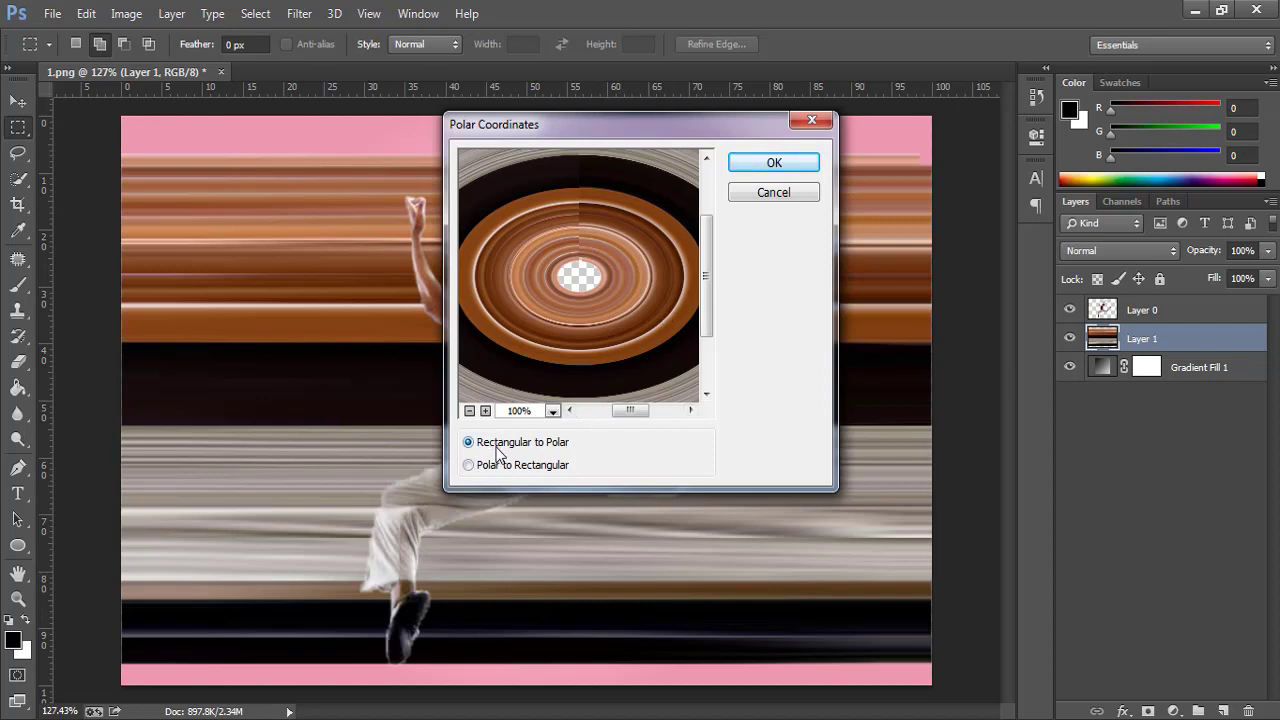
{"action": "left_click", "coordinate": [468, 464]}
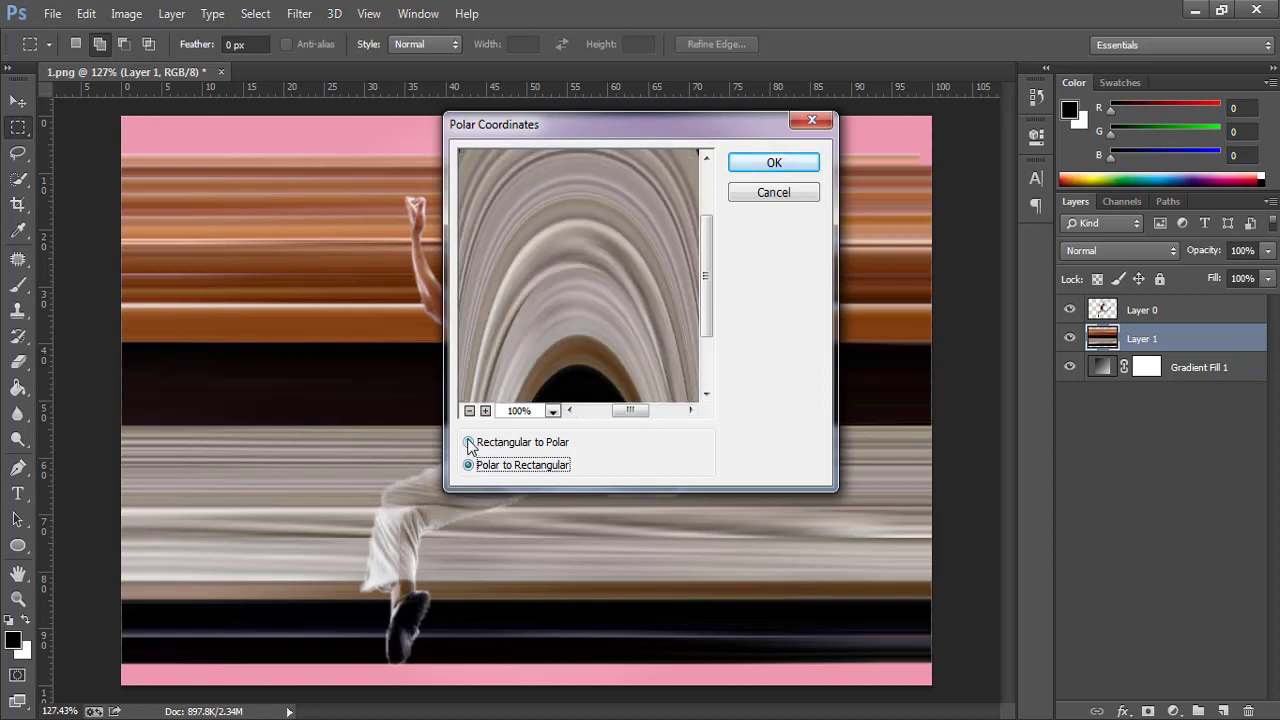
{"action": "left_click", "coordinate": [468, 442]}
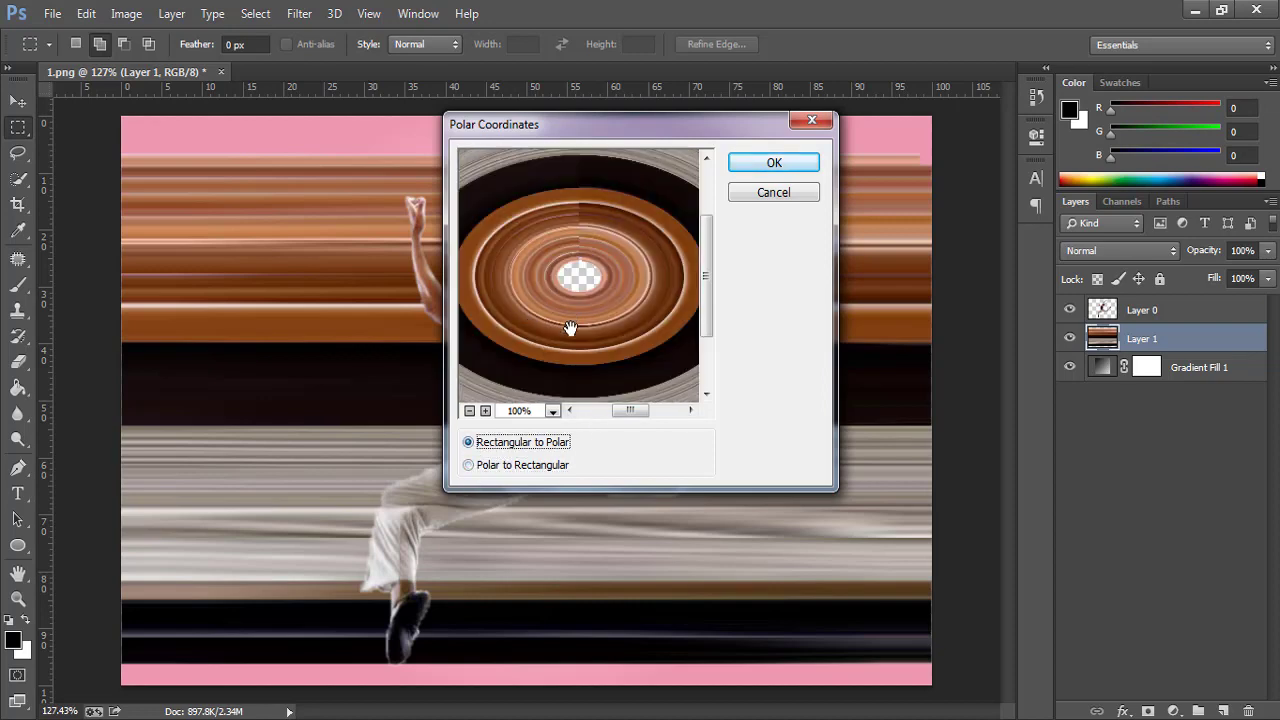
{"action": "left_click", "coordinate": [772, 163]}
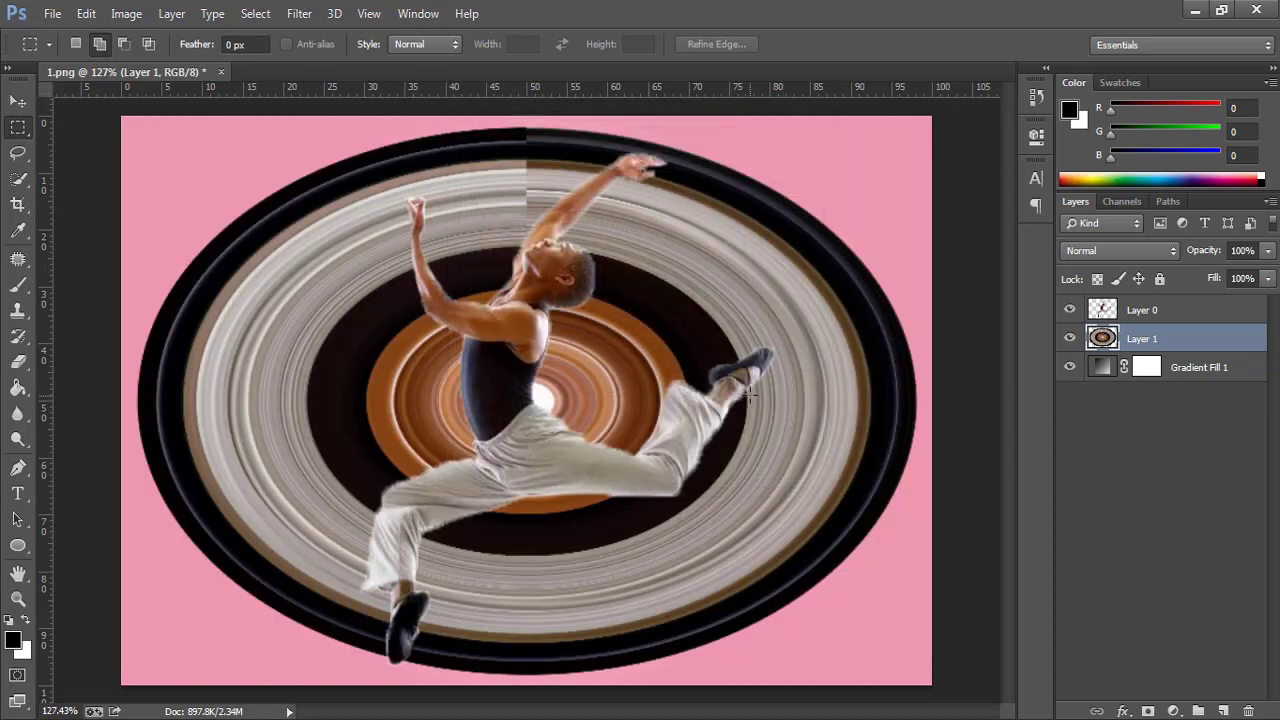
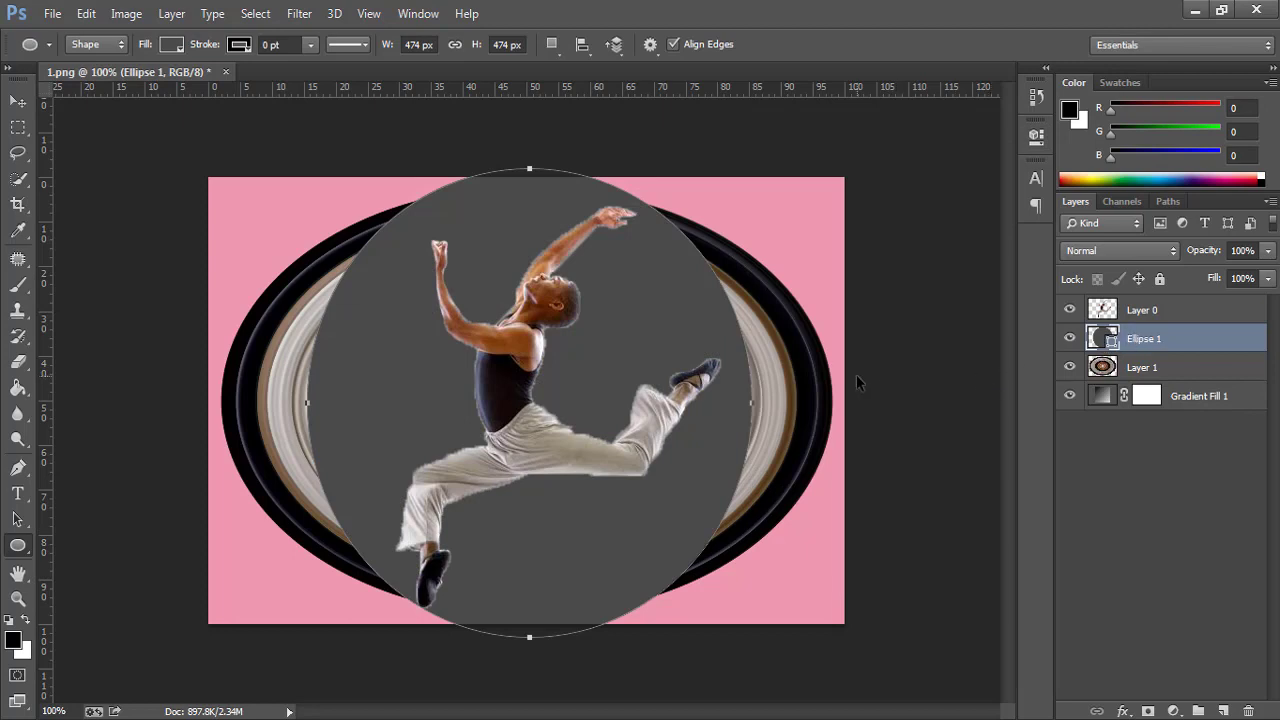
- Fine-tune the size of the grey Ellipse 1 circle behind the dancer with Free Transform
{"action": "key", "text": "ctrl+t"}
{"action": "left_click_drag", "start_coordinate": [749, 173], "coordinate": [747, 179]}
{"action": "key", "text": "Return"}
- Squeeze the circular bands on Layer 1 horizontally to 73.35% width to match the grey circle, and hide Ellipse 1
{"action": "left_click", "coordinate": [1150, 370]}
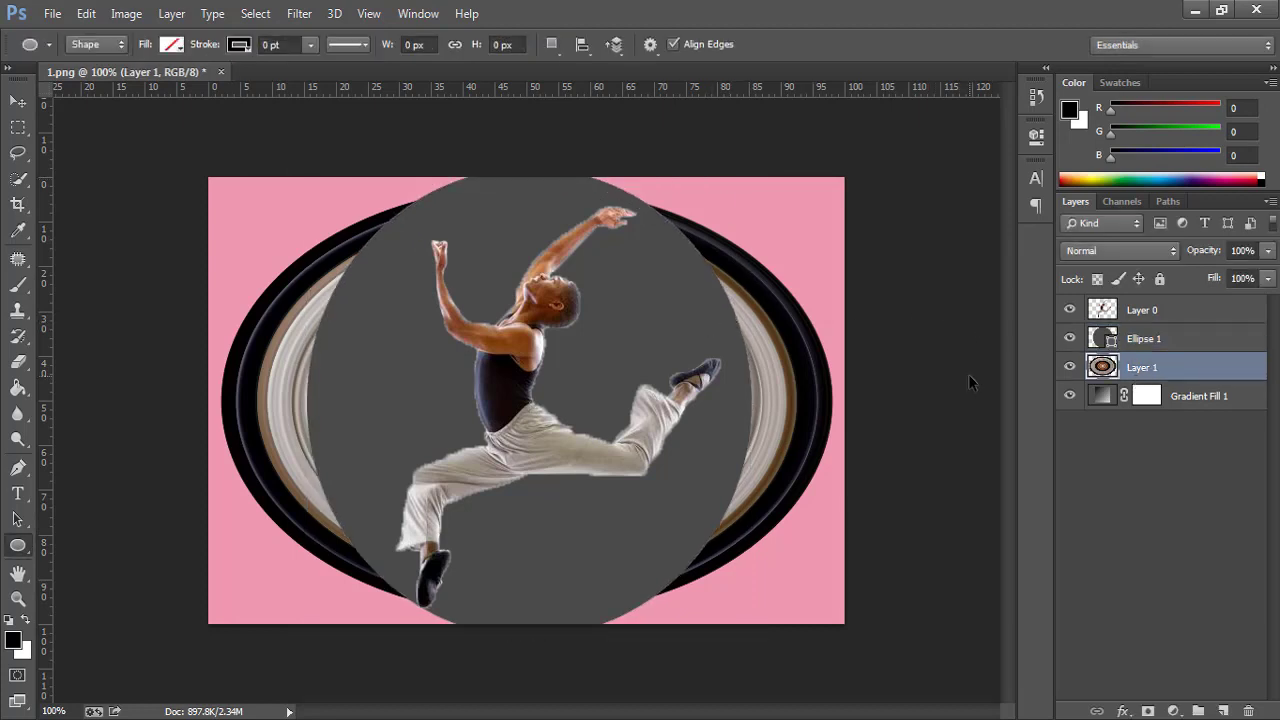
{"action": "key", "text": "ctrl+t"}
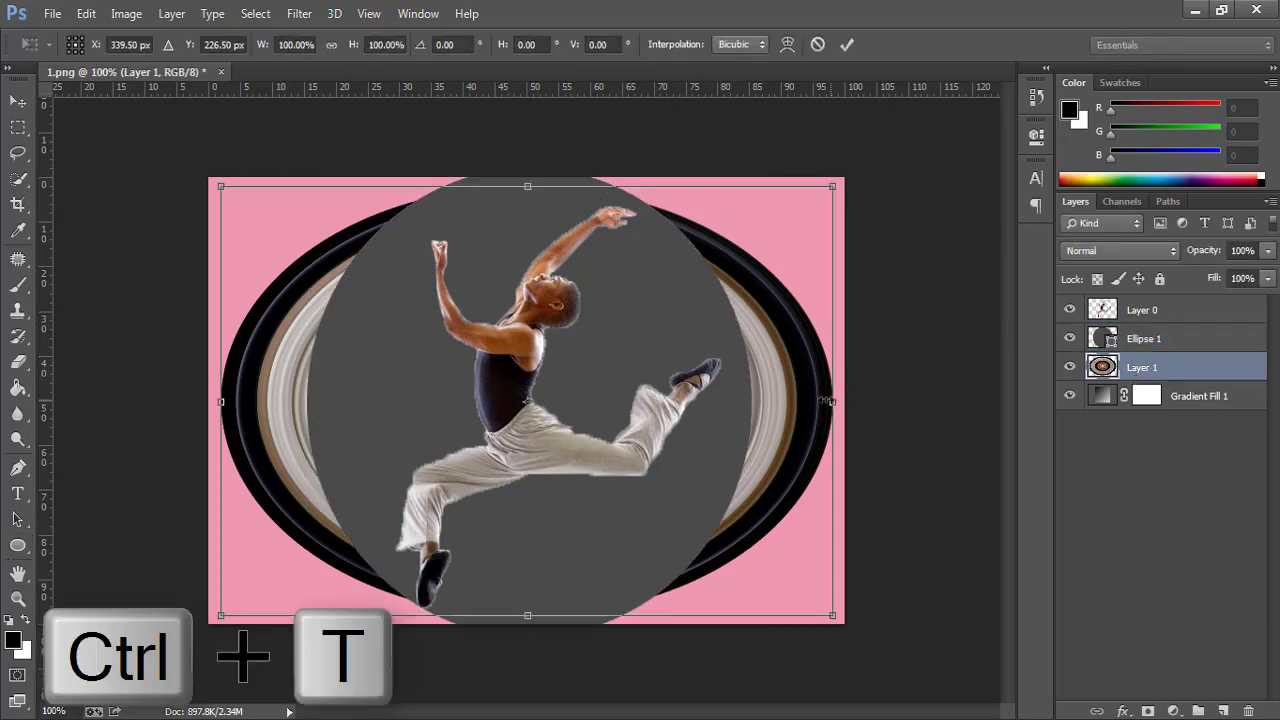
{"action": "left_click_drag", "start_coordinate": [829, 401], "coordinate": [755, 401]}
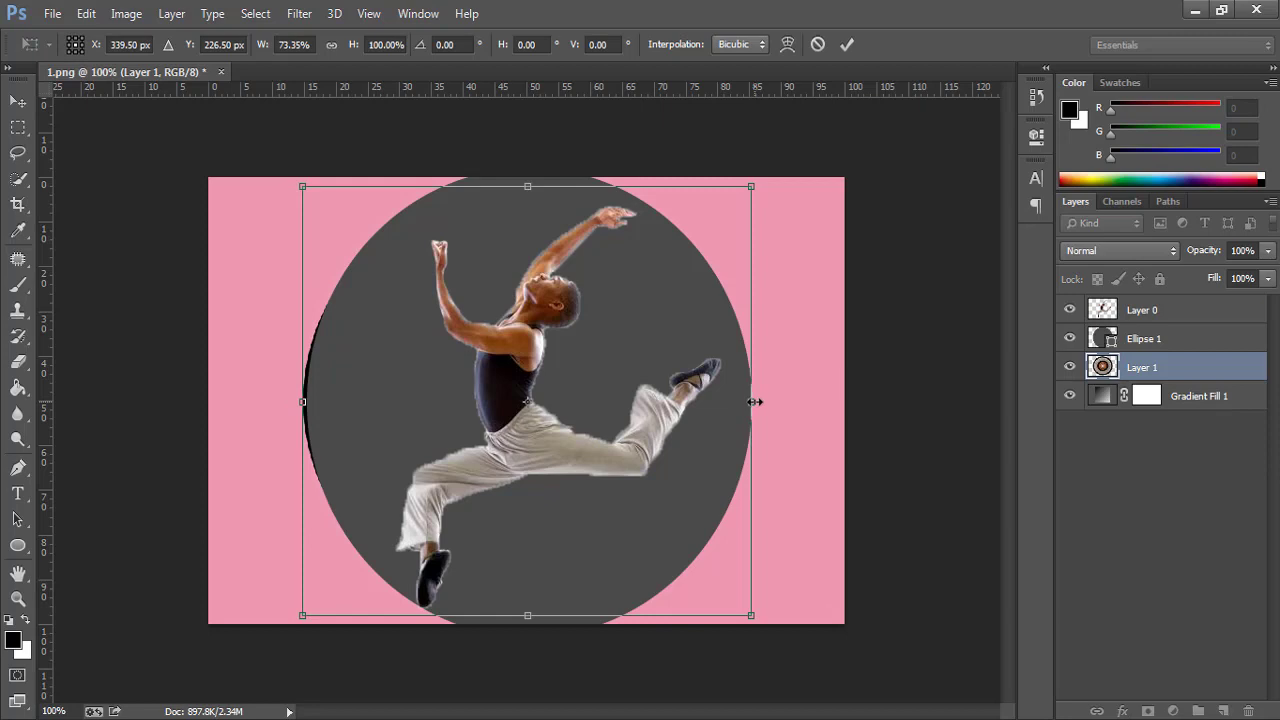
{"action": "left_click", "coordinate": [846, 44]}
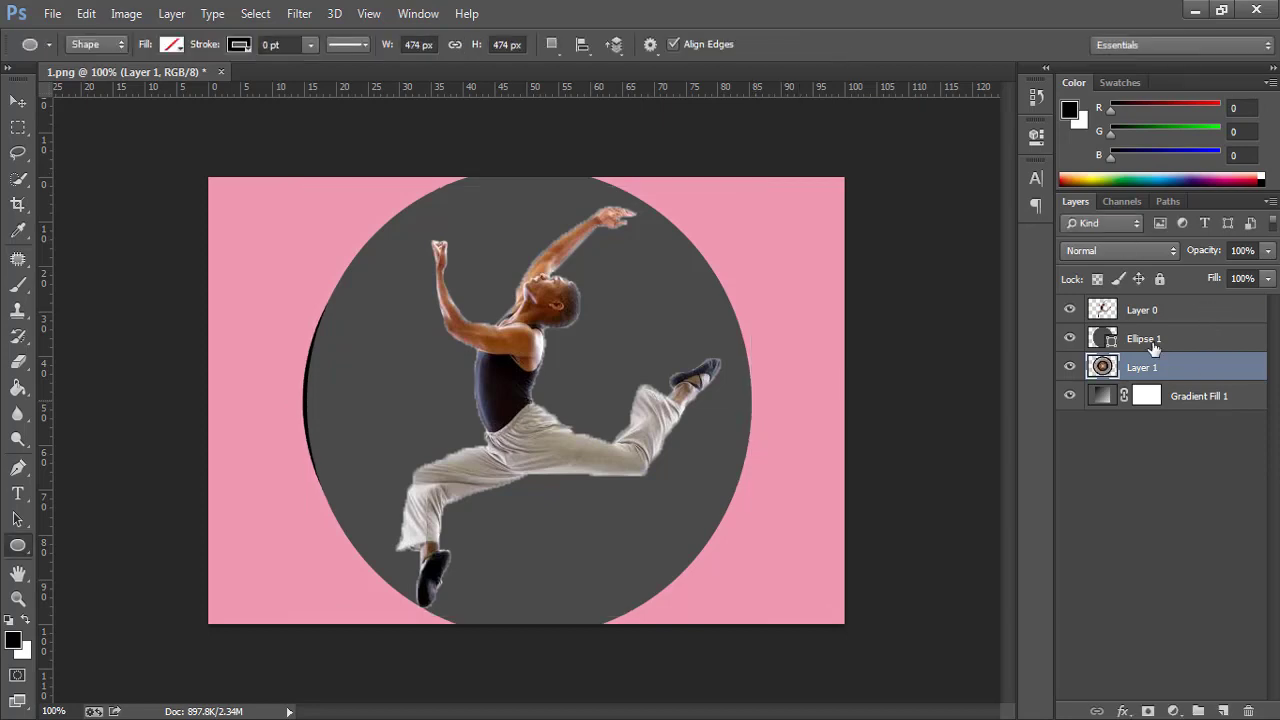
{"action": "left_click", "coordinate": [1146, 345]}
{"action": "left_click", "coordinate": [1068, 339]}
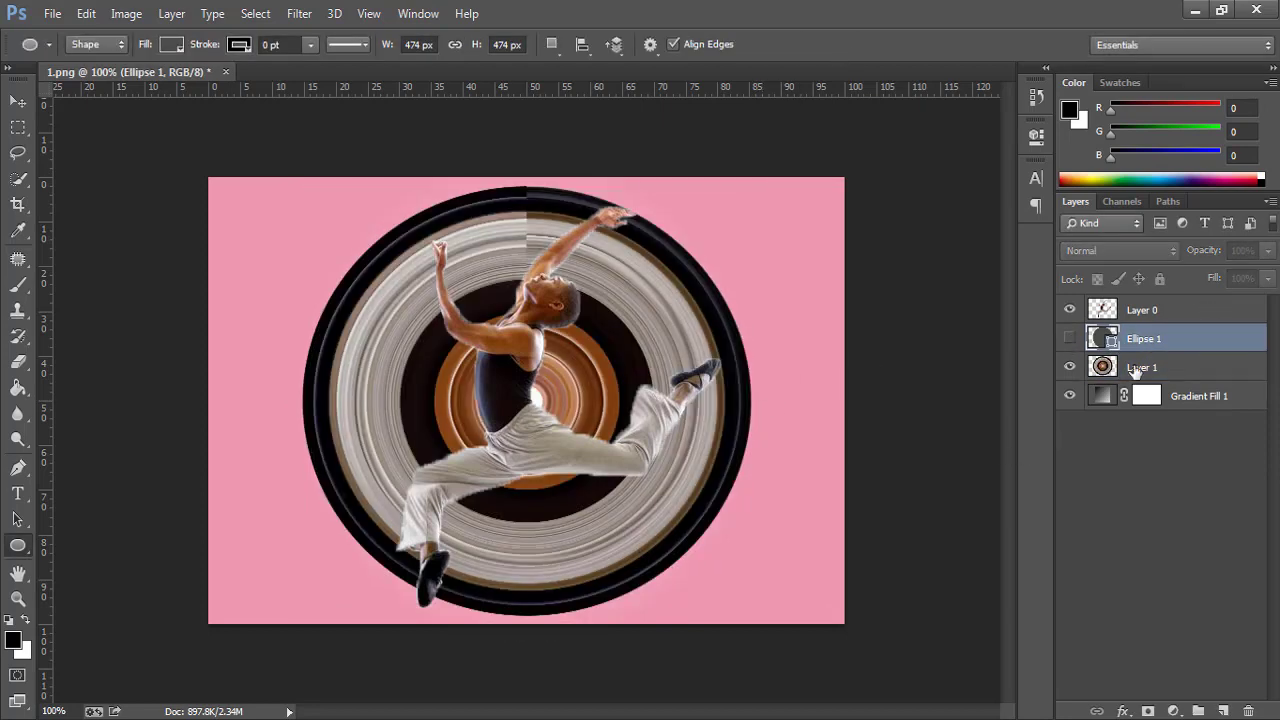
- Scale the Layer 1 bands to 101.67% width and 106.67% height and position them so the outer ring meets the dancer's raised hand and feet
{"action": "left_click", "coordinate": [1140, 369]}
{"action": "key", "text": "ctrl+t"}
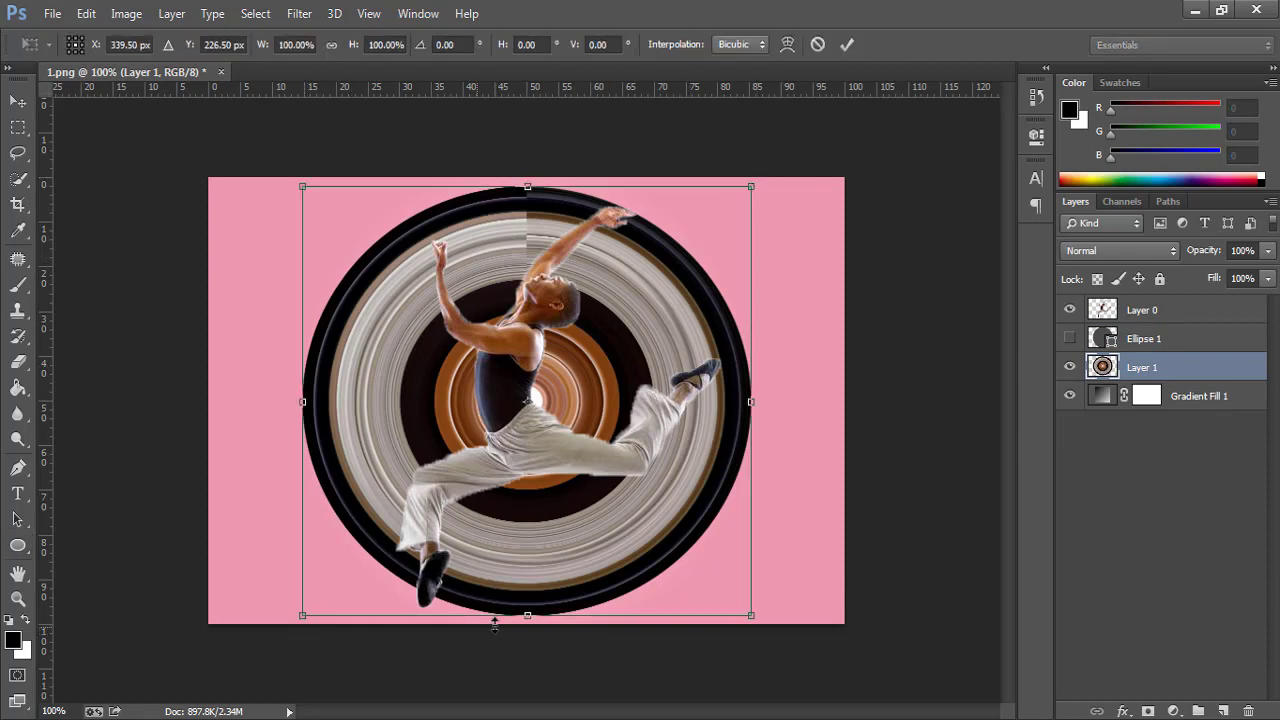
{"action": "left_click_drag", "start_coordinate": [527, 615], "coordinate": [526, 631]}
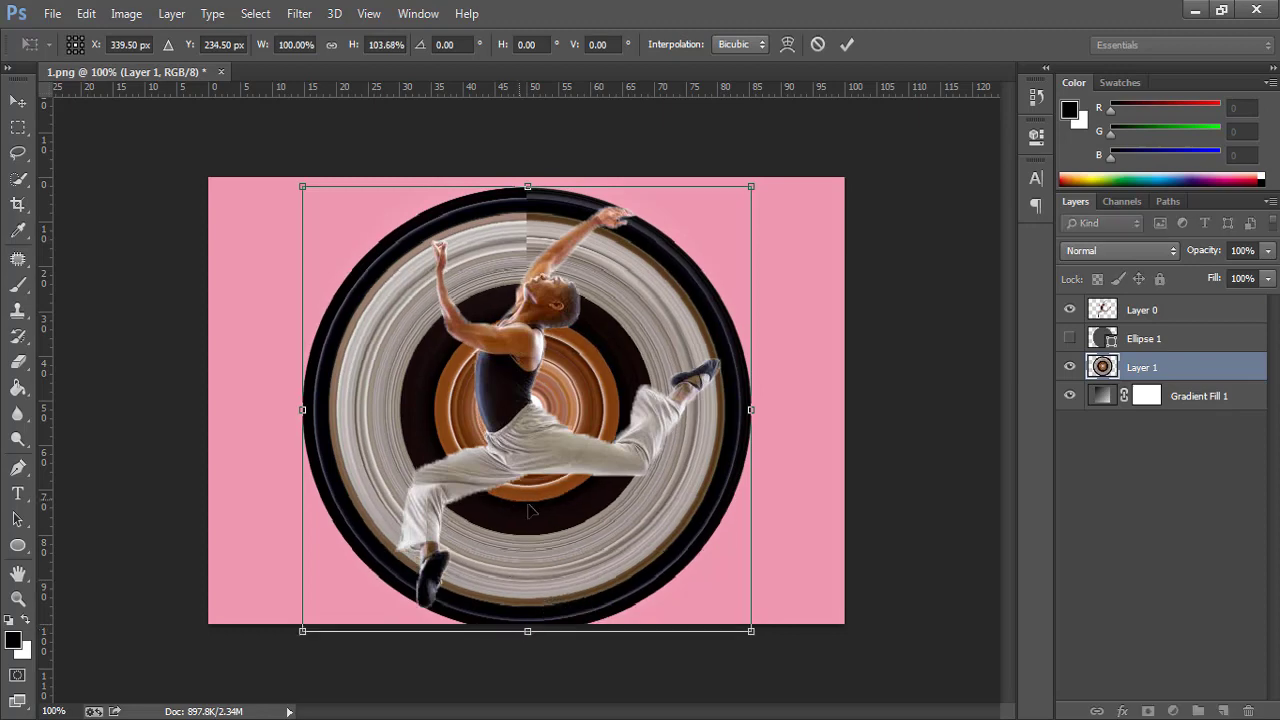
{"action": "left_click_drag", "start_coordinate": [530, 510], "coordinate": [518, 505]}
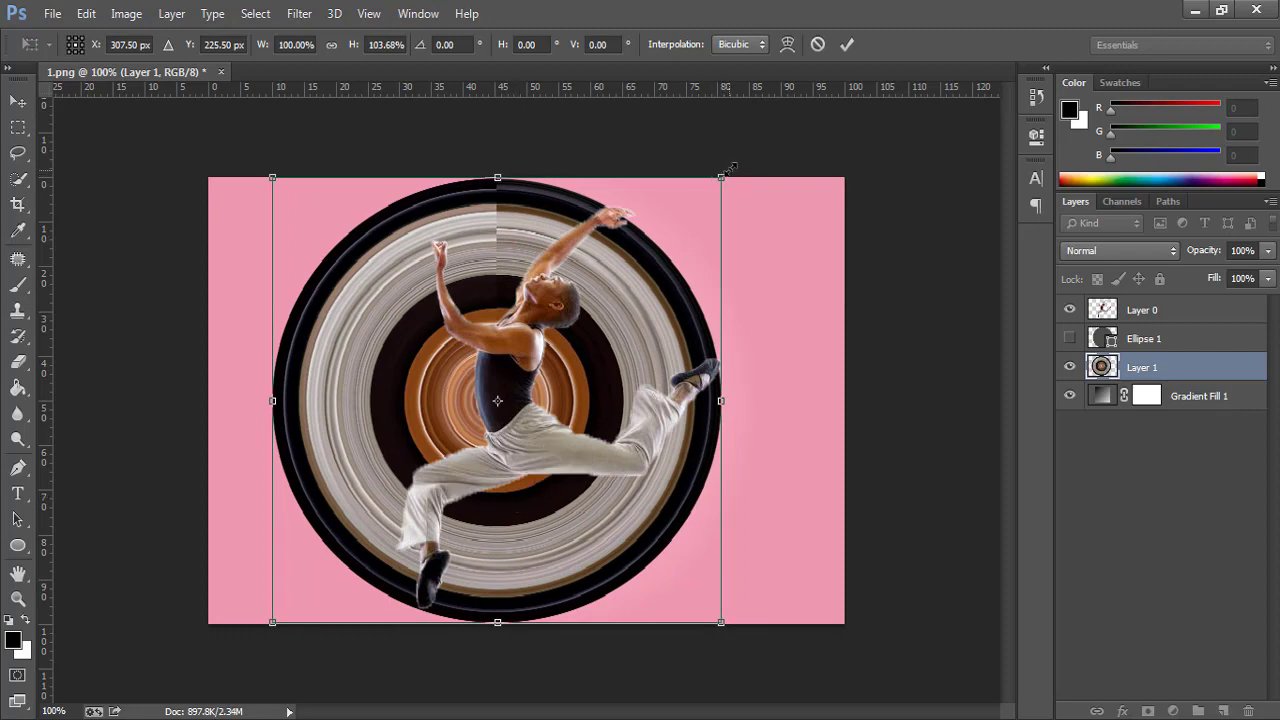
{"action": "left_click_drag", "start_coordinate": [731, 167], "coordinate": [734, 160]}
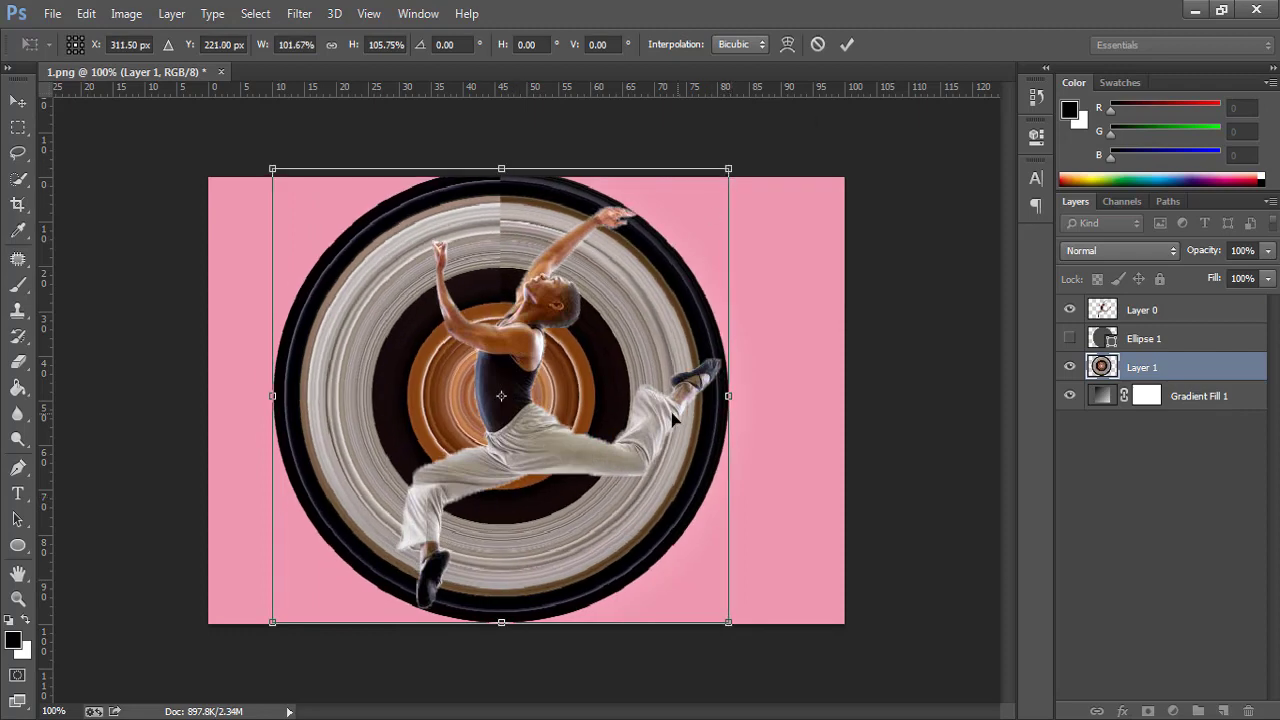
{"action": "left_click_drag", "start_coordinate": [672, 416], "coordinate": [677, 412]}
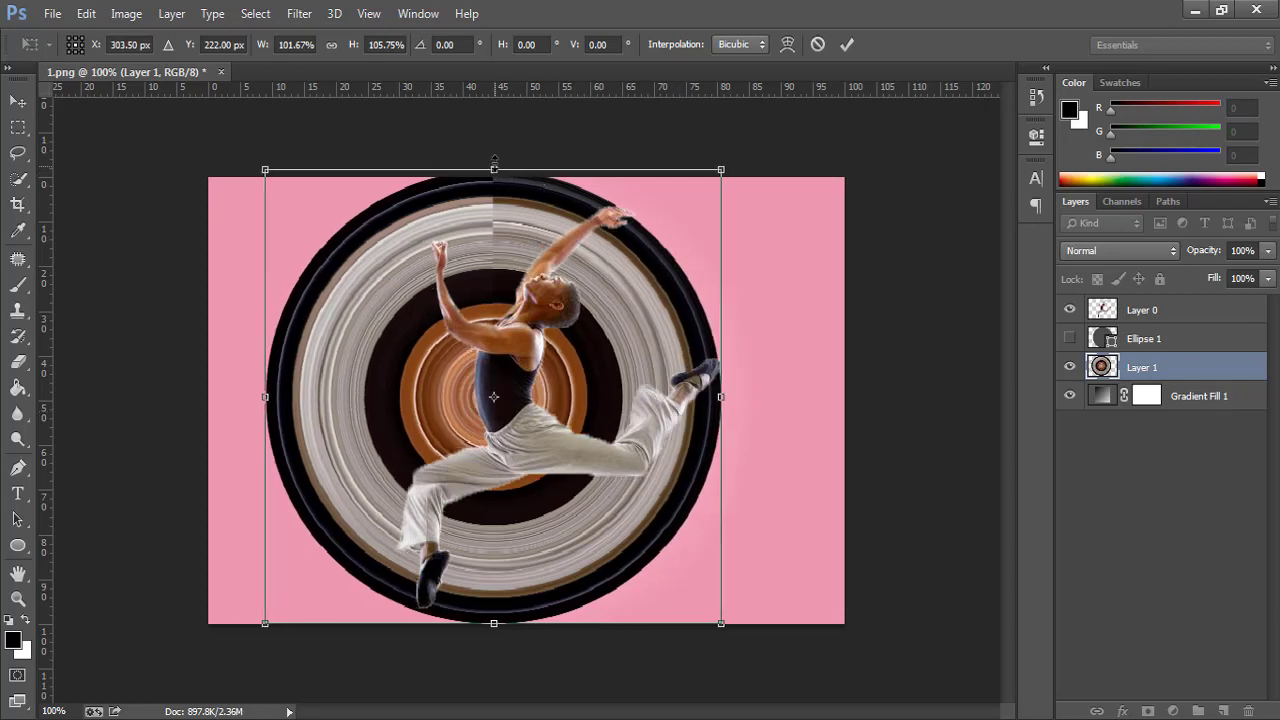
{"action": "left_click_drag", "start_coordinate": [494, 162], "coordinate": [495, 162]}
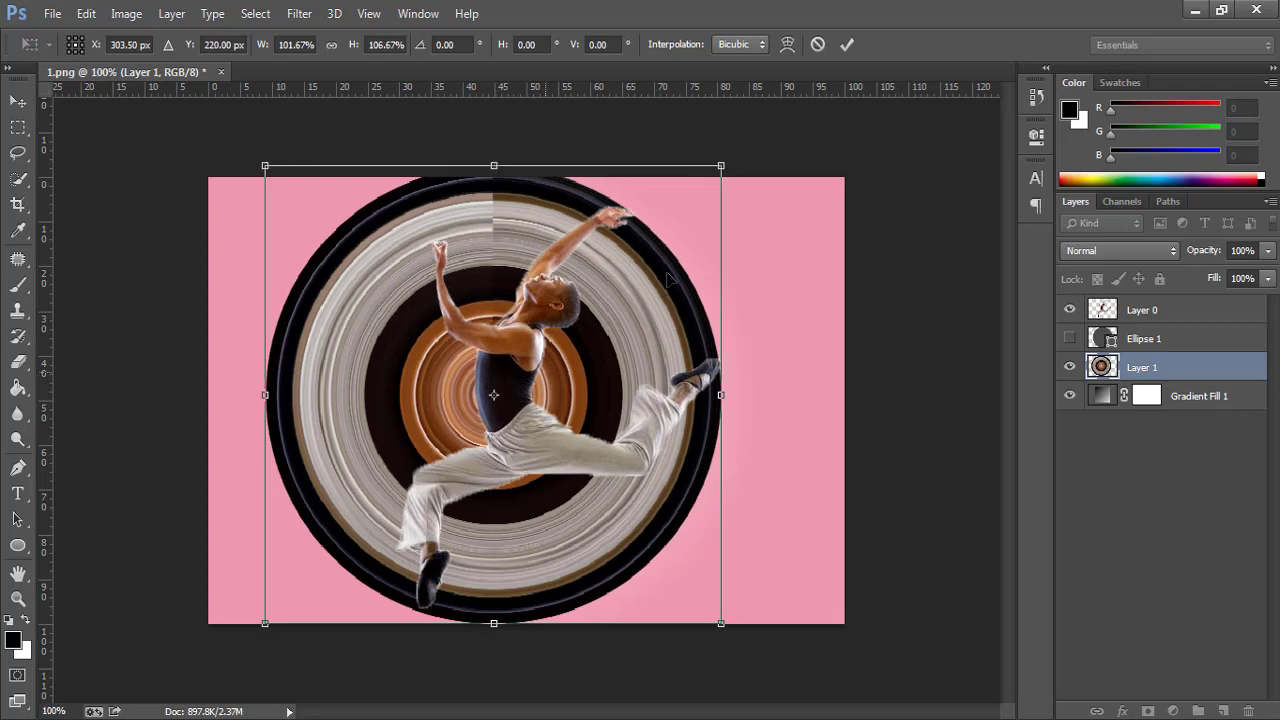
{"action": "left_click", "coordinate": [845, 46]}
- Reduce the height of the Layer 1 bands to 98.49% so the lower rim lines up with the dancer's front foot
{"action": "scroll", "coordinate": [412, 619], "scroll_direction": "up", "scroll_amount": 3}
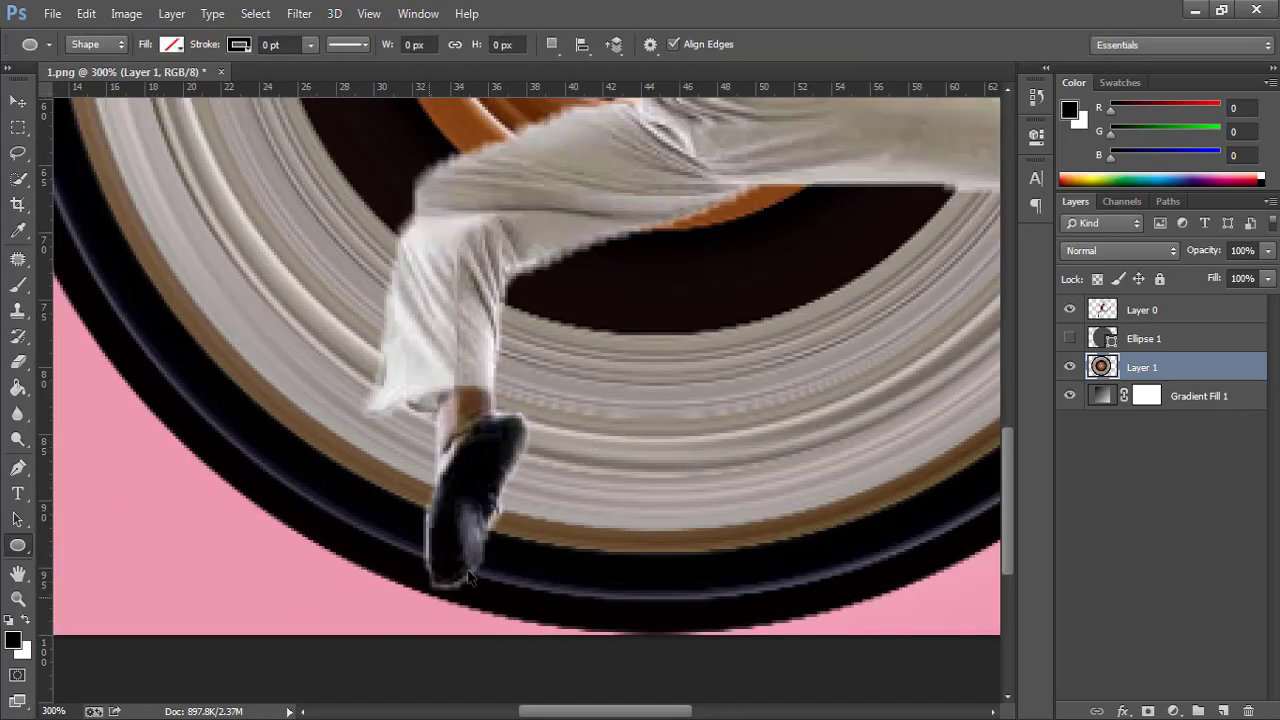
{"action": "key", "text": "ctrl+t"}
{"action": "key", "text": "ctrl+0"}
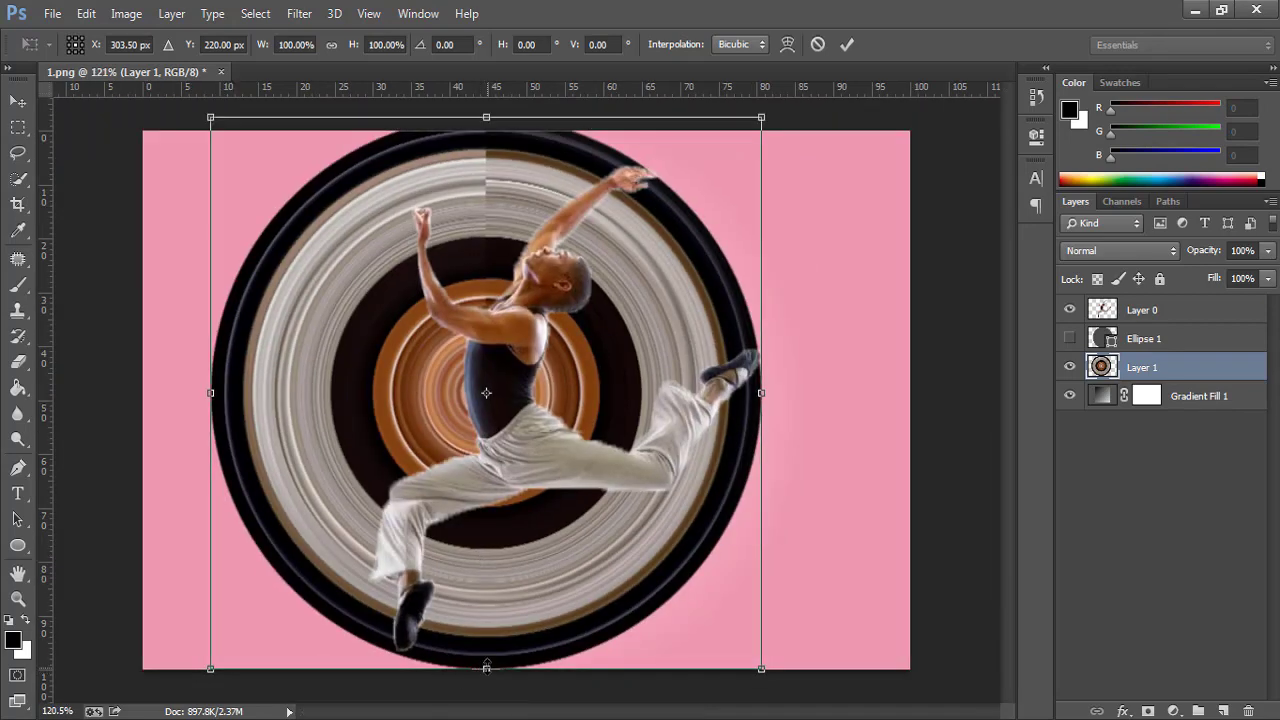
{"action": "left_click_drag", "start_coordinate": [486, 660], "coordinate": [486, 652]}
{"action": "scroll", "coordinate": [427, 670], "scroll_direction": "up", "scroll_amount": 5}
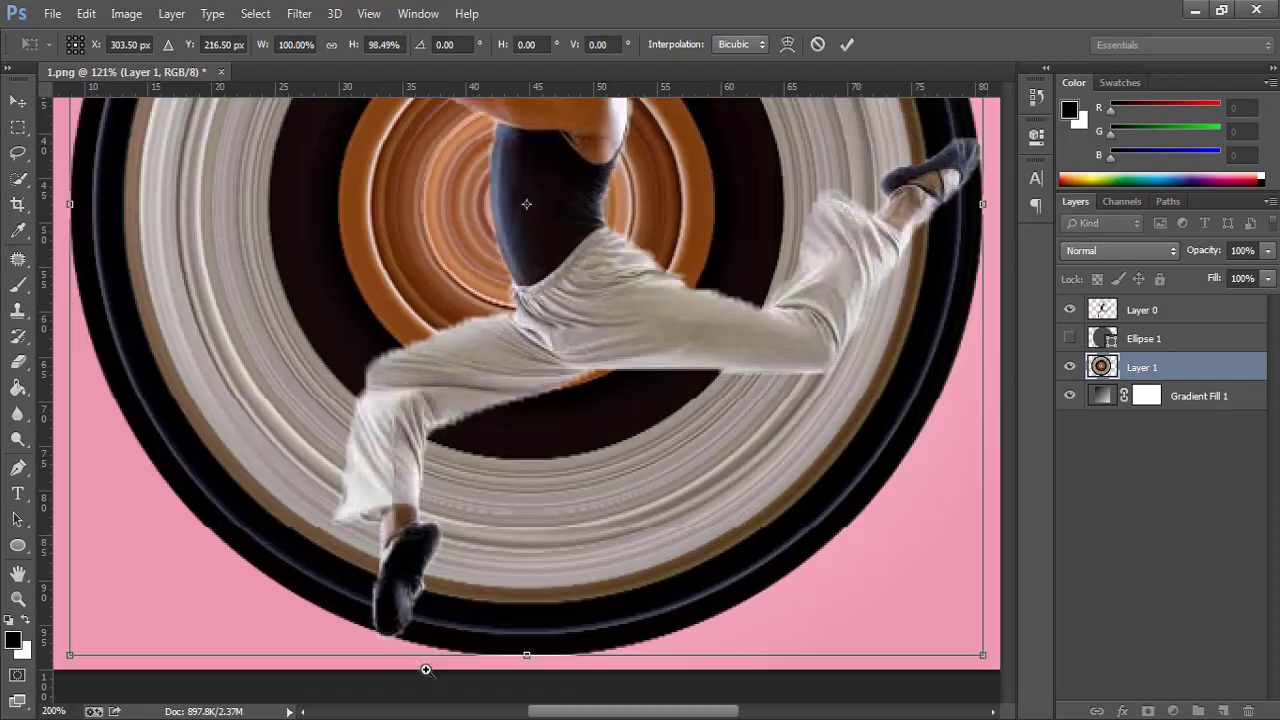
{"action": "key", "text": "Return"}
{"action": "key", "text": "u"}
{"action": "key", "text": "ctrl+0"}
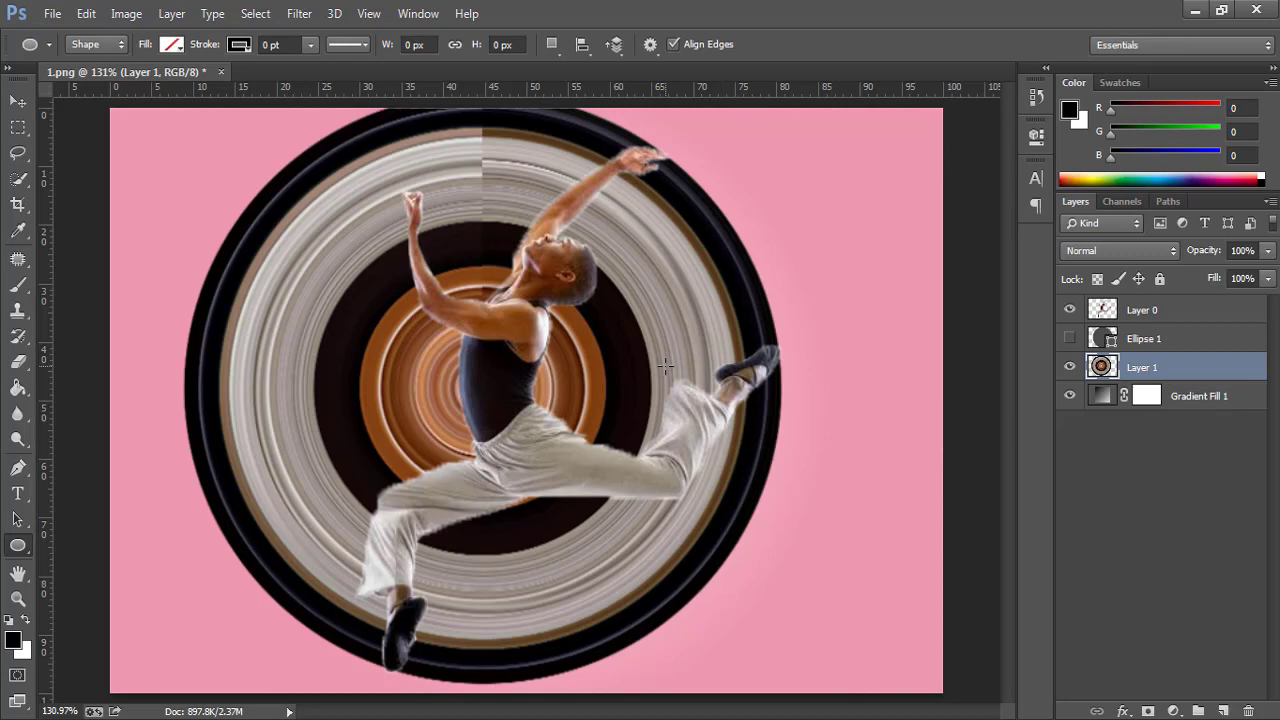
- Delete the Ellipse 1 layer and add a layer mask to Layer 1
{"action": "key", "text": "ctrl+1"}
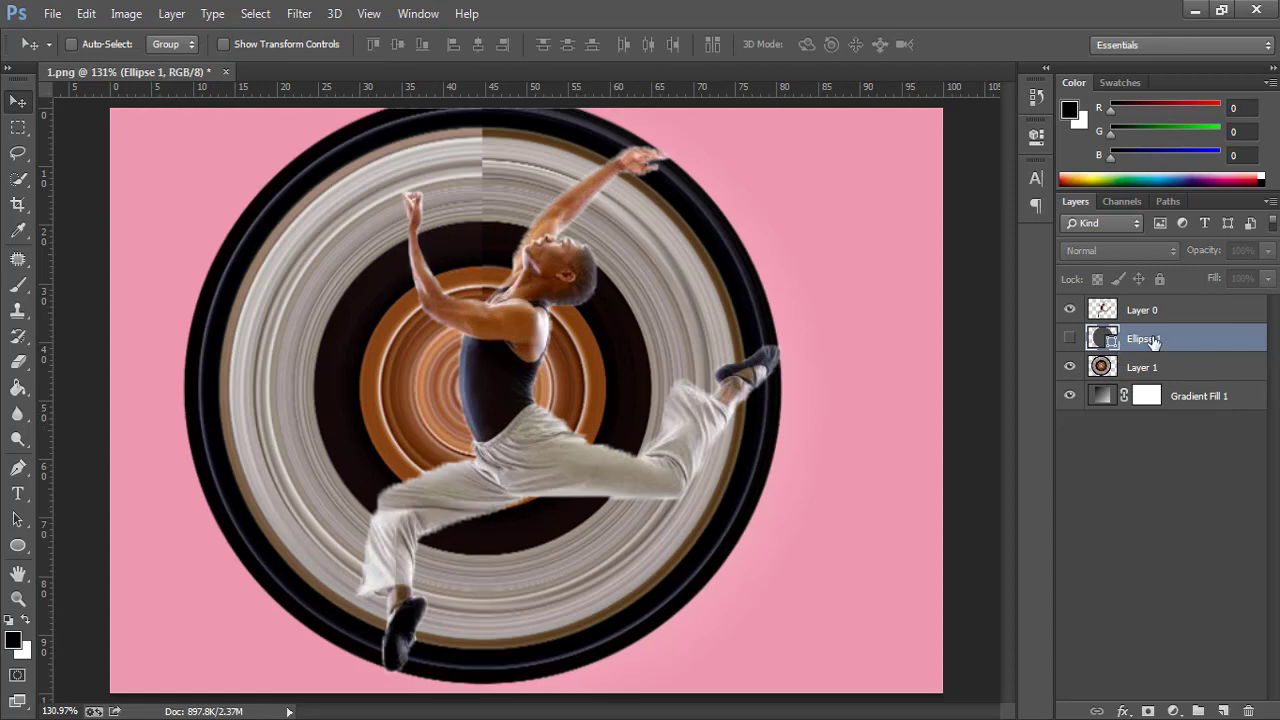
{"action": "key", "text": "Delete"}
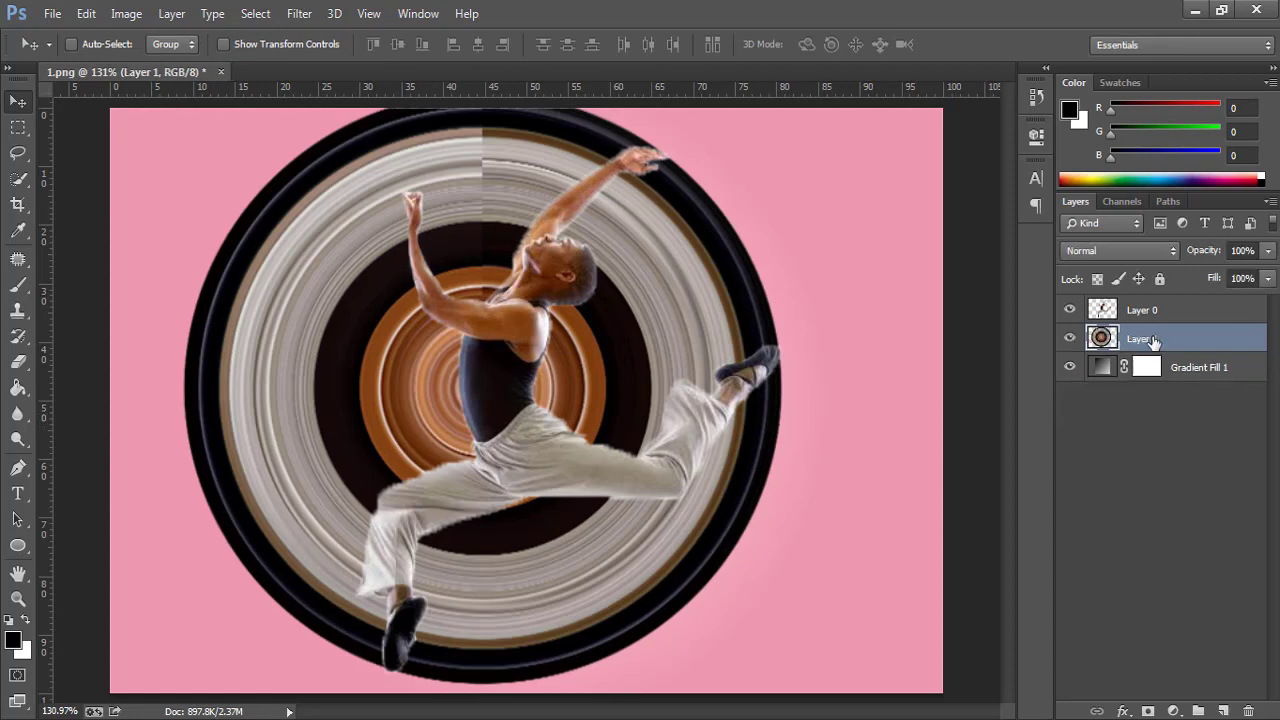
{"action": "left_click", "coordinate": [1148, 711]}
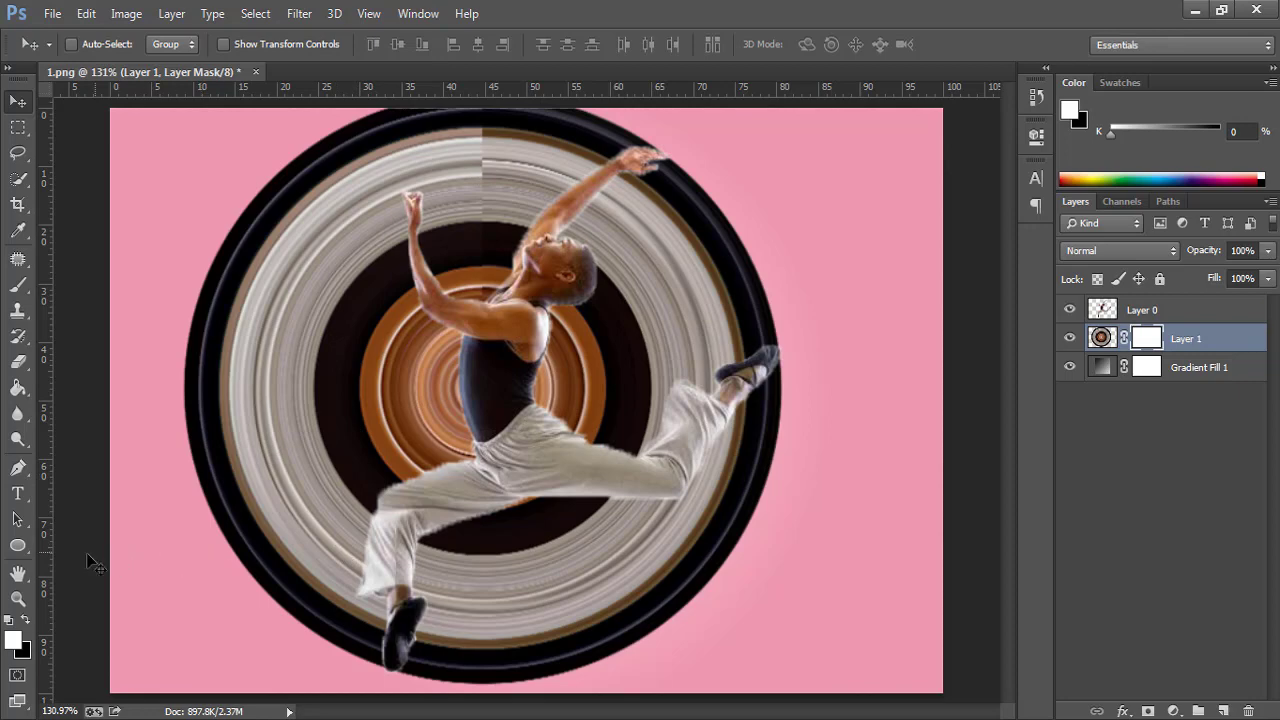
- Paint black on Layer 1's mask with a 73 px brush to hide the bands in front of the dancer and above his raised arm
{"action": "key", "text": "b"}
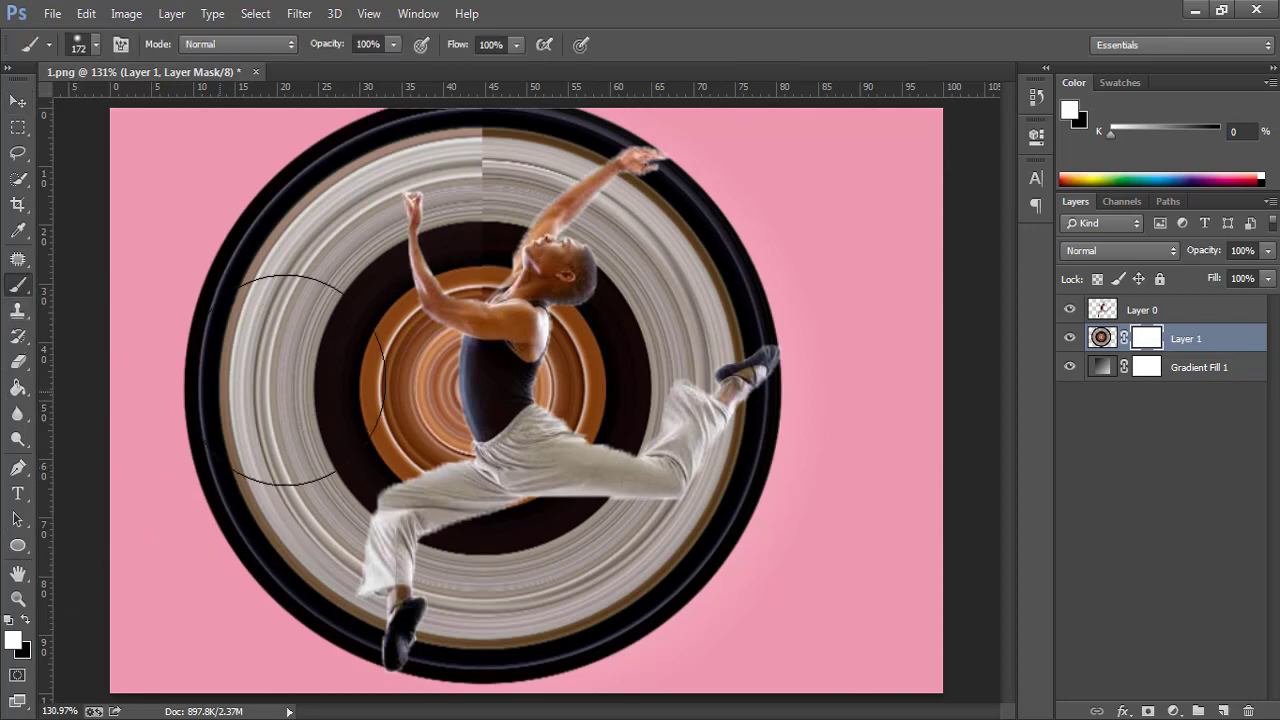
{"action": "left_click_drag", "start_coordinate": [395, 372], "coordinate": [355, 372]}
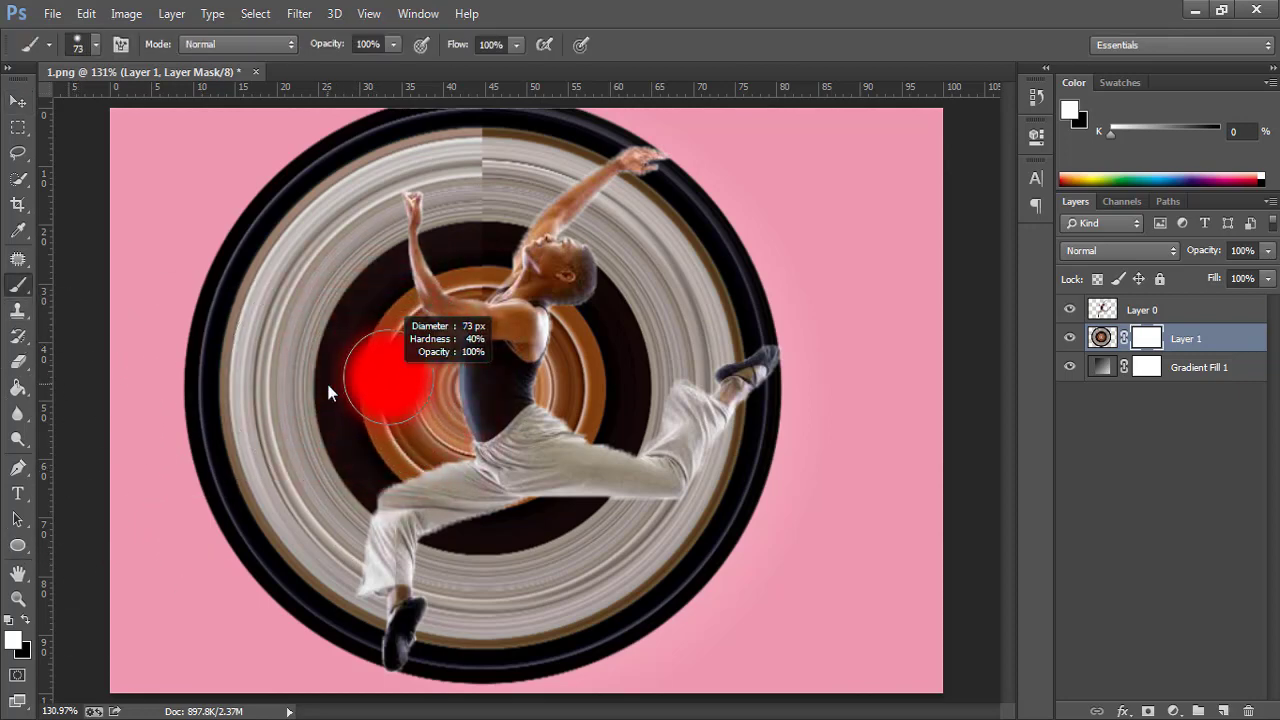
{"action": "key", "text": "x"}
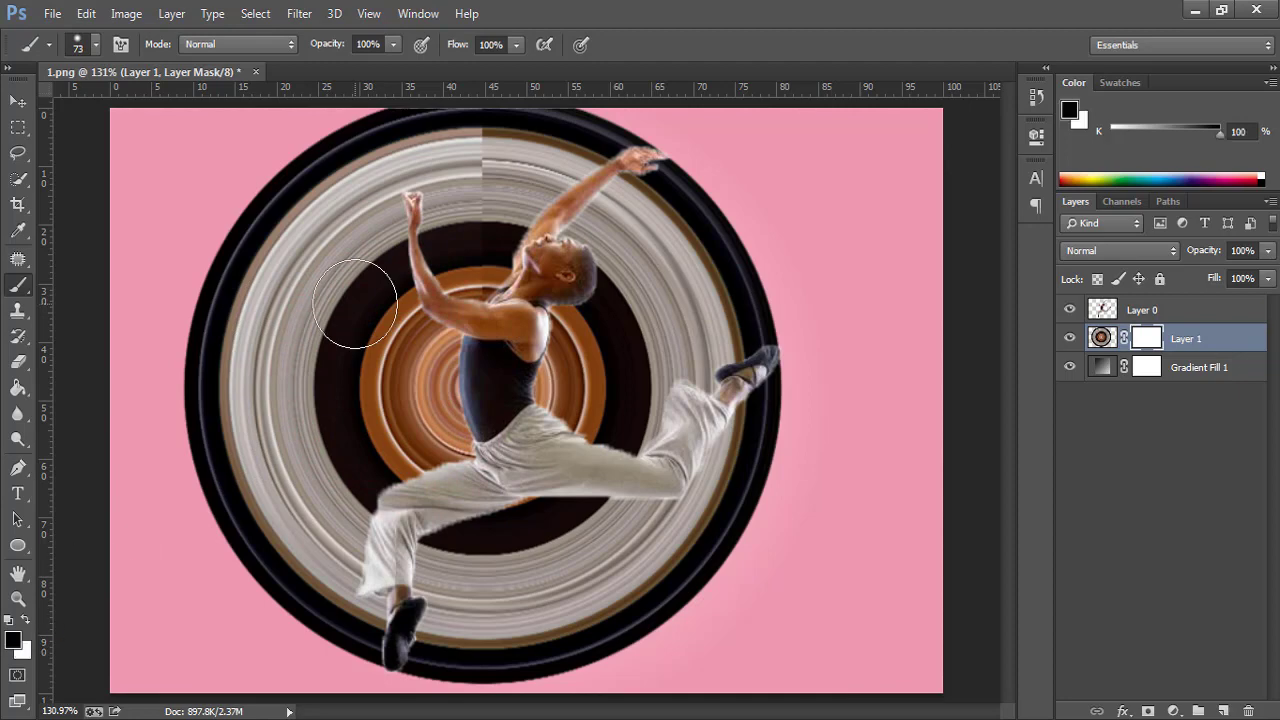
{"action": "mouse_move", "coordinate": [345, 312]}
{"action": "left_mouse_down"}
{"action": "mouse_move", "coordinate": [299, 454]}
{"action": "mouse_move", "coordinate": [245, 481]}
{"action": "mouse_move", "coordinate": [238, 436]}
{"action": "mouse_move", "coordinate": [275, 308]}
{"action": "mouse_move", "coordinate": [321, 434]}
{"action": "mouse_move", "coordinate": [313, 451]}
{"action": "mouse_move", "coordinate": [324, 448]}
{"action": "mouse_move", "coordinate": [334, 641]}
{"action": "mouse_move", "coordinate": [347, 607]}
{"action": "mouse_move", "coordinate": [336, 660]}
{"action": "mouse_move", "coordinate": [348, 600]}
{"action": "mouse_move", "coordinate": [314, 592]}
{"action": "mouse_move", "coordinate": [240, 496]}
{"action": "mouse_move", "coordinate": [213, 435]}
{"action": "mouse_move", "coordinate": [217, 373]}
{"action": "mouse_move", "coordinate": [260, 448]}
{"action": "mouse_move", "coordinate": [312, 451]}
{"action": "mouse_move", "coordinate": [349, 503]}
{"action": "mouse_move", "coordinate": [388, 460]}
{"action": "mouse_move", "coordinate": [448, 442]}
{"action": "mouse_move", "coordinate": [400, 416]}
{"action": "mouse_move", "coordinate": [376, 332]}
{"action": "mouse_move", "coordinate": [148, 324]}
{"action": "mouse_move", "coordinate": [351, 320]}
{"action": "left_mouse_up"}
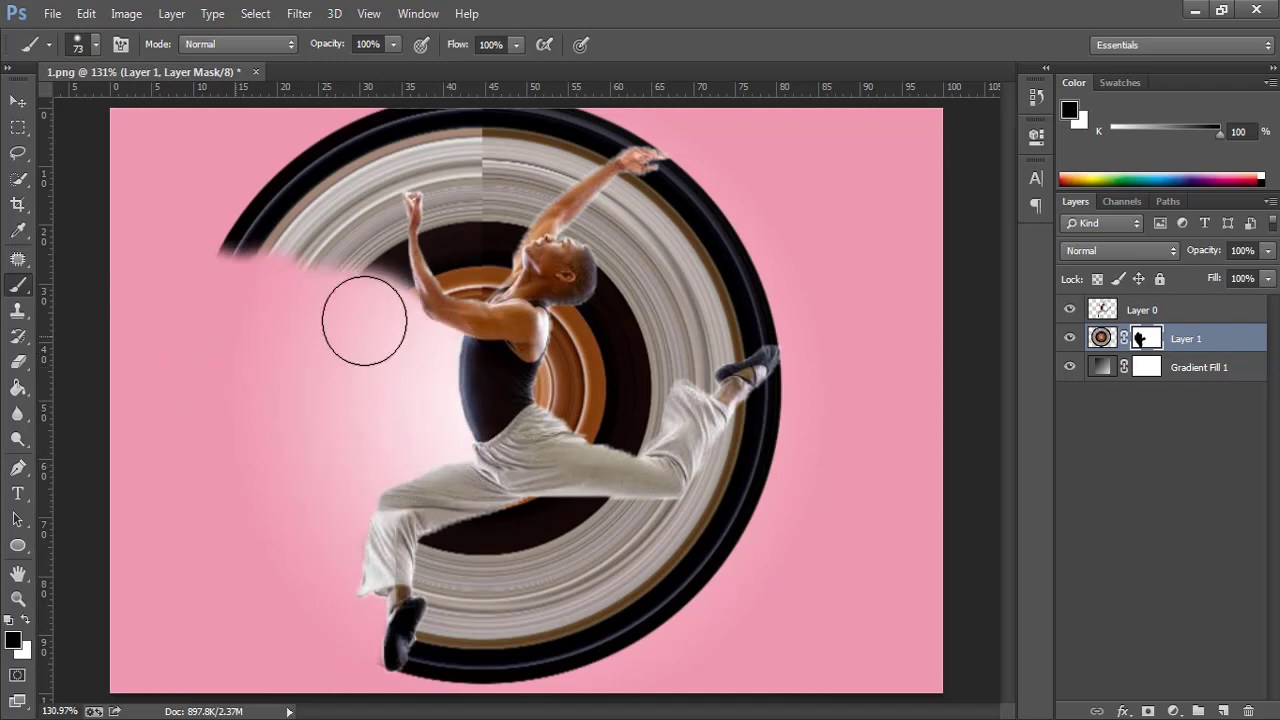
{"action": "key", "text": "ctrl+minus"}
{"action": "mouse_move", "coordinate": [445, 361]}
{"action": "left_mouse_down"}
{"action": "mouse_move", "coordinate": [414, 320]}
{"action": "mouse_move", "coordinate": [308, 262]}
{"action": "mouse_move", "coordinate": [439, 347]}
{"action": "mouse_move", "coordinate": [380, 273]}
{"action": "mouse_move", "coordinate": [460, 303]}
{"action": "mouse_move", "coordinate": [497, 416]}
{"action": "mouse_move", "coordinate": [452, 313]}
{"action": "left_mouse_up"}
{"action": "key", "text": "ctrl+plus"}
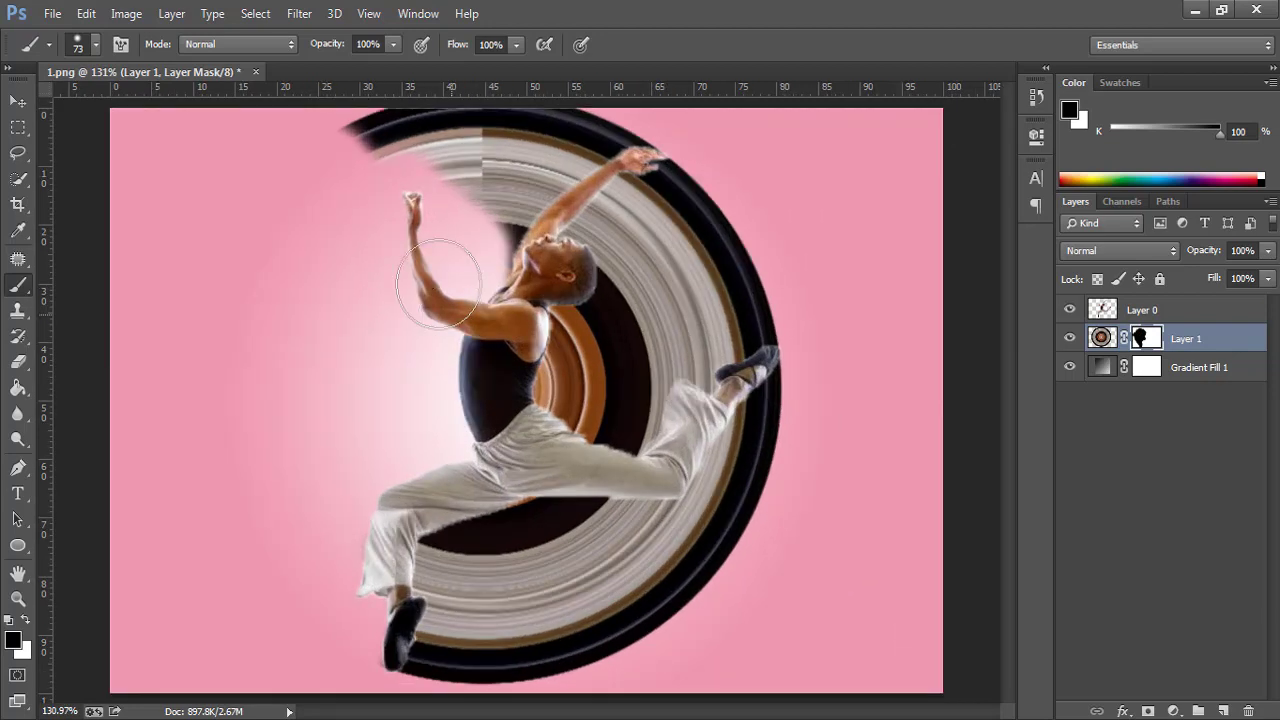
{"action": "mouse_move", "coordinate": [457, 260]}
{"action": "left_mouse_down"}
{"action": "mouse_move", "coordinate": [443, 157]}
{"action": "mouse_move", "coordinate": [514, 80]}
{"action": "mouse_move", "coordinate": [525, 165]}
{"action": "mouse_move", "coordinate": [586, 100]}
{"action": "mouse_move", "coordinate": [636, 126]}
{"action": "mouse_move", "coordinate": [554, 165]}
{"action": "left_mouse_up"}
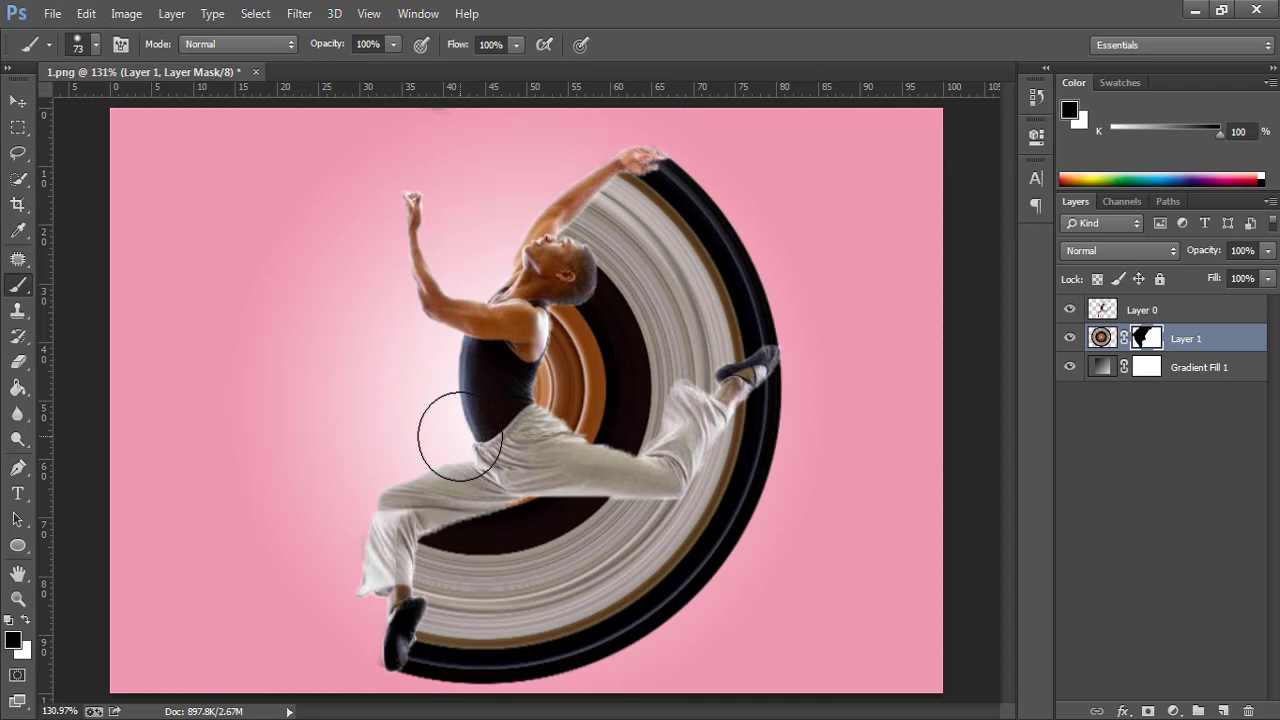
- Mask out a small spot of the bands beside the dancer's front foot and restore it by painting white
{"action": "key", "text": "x"}
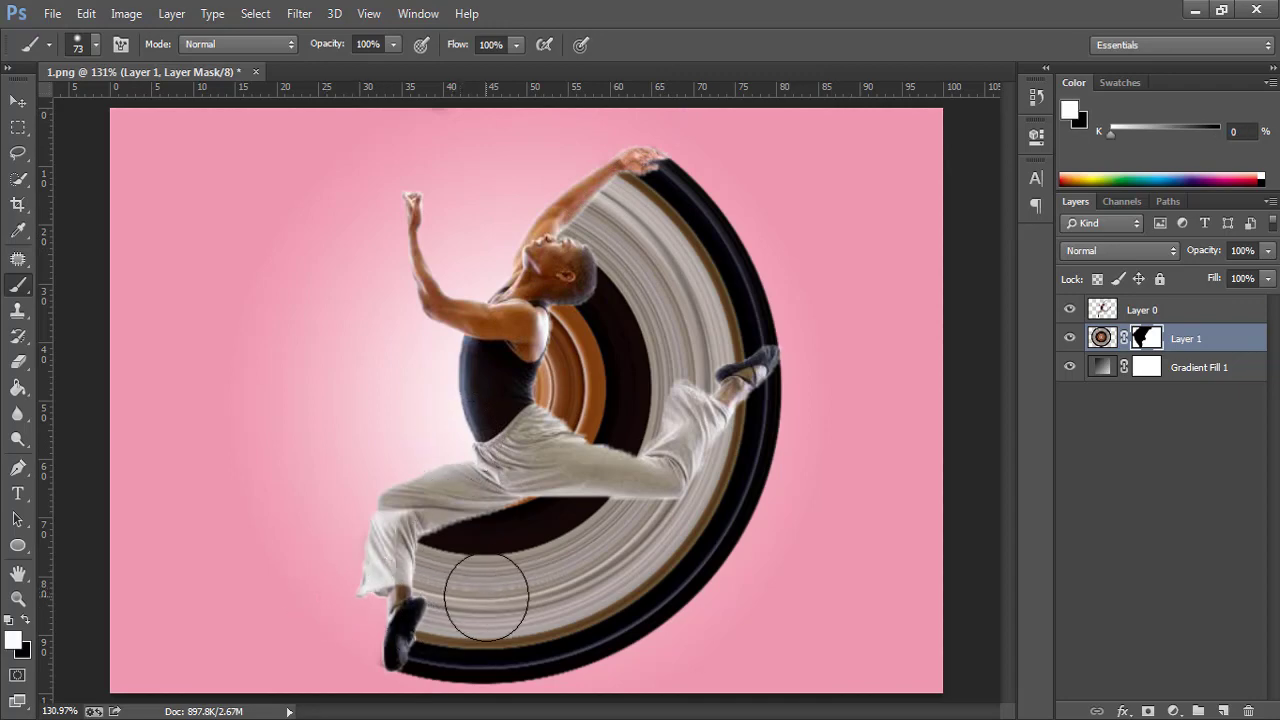
{"action": "left_click", "coordinate": [472, 580]}
{"action": "key", "text": "x"}
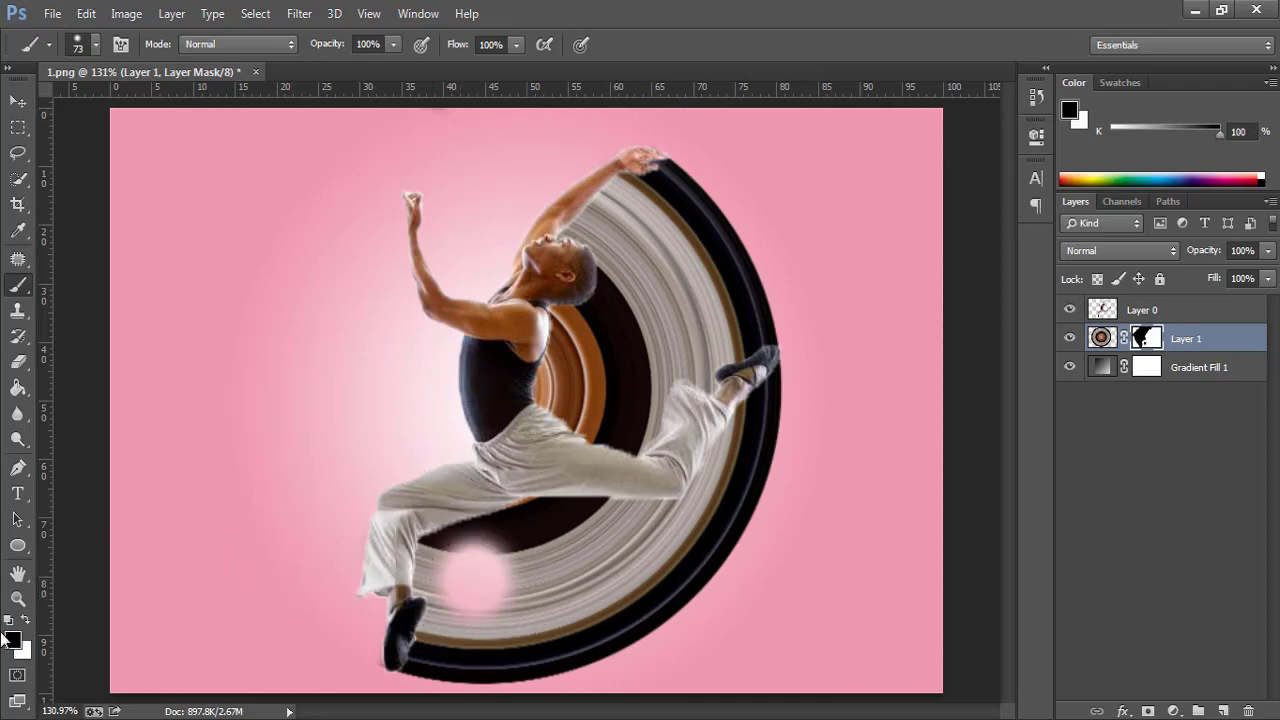
{"action": "left_click", "coordinate": [26, 624]}
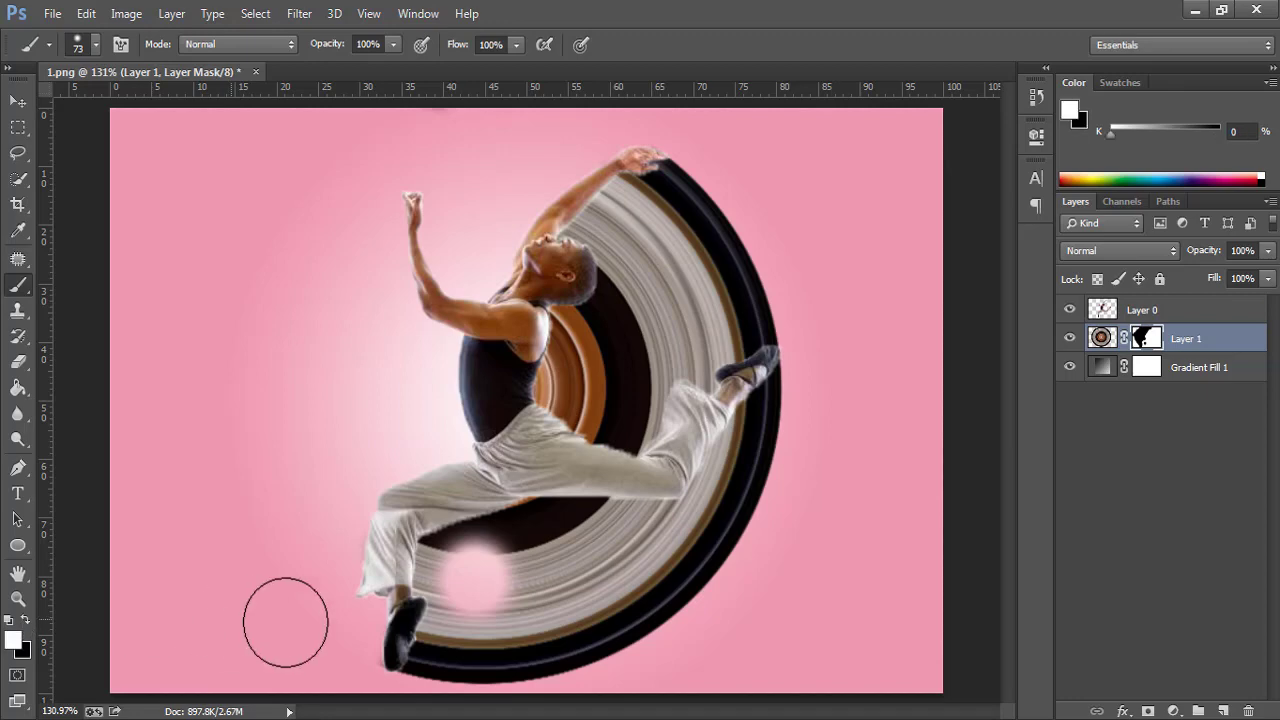
{"action": "mouse_move", "coordinate": [466, 577]}
{"action": "left_mouse_down"}
{"action": "mouse_move", "coordinate": [486, 525]}
{"action": "mouse_move", "coordinate": [497, 568]}
{"action": "left_mouse_up"}
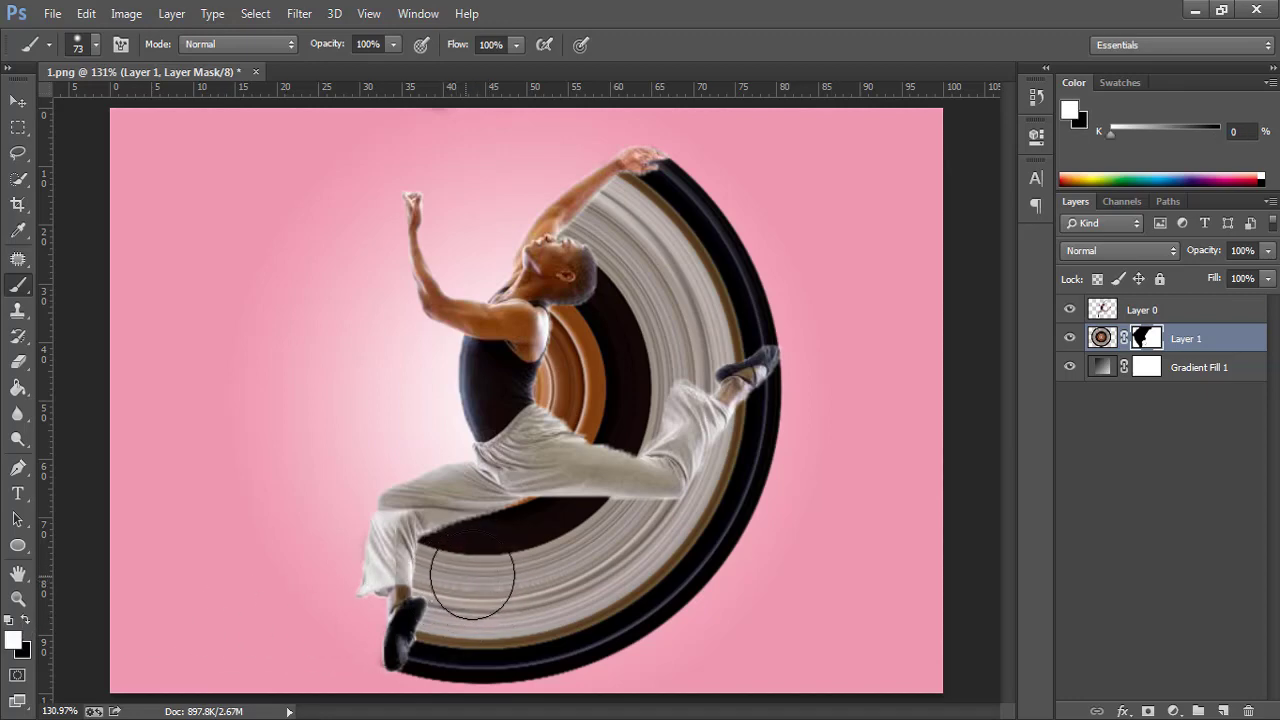
{"action": "key", "text": "x"}
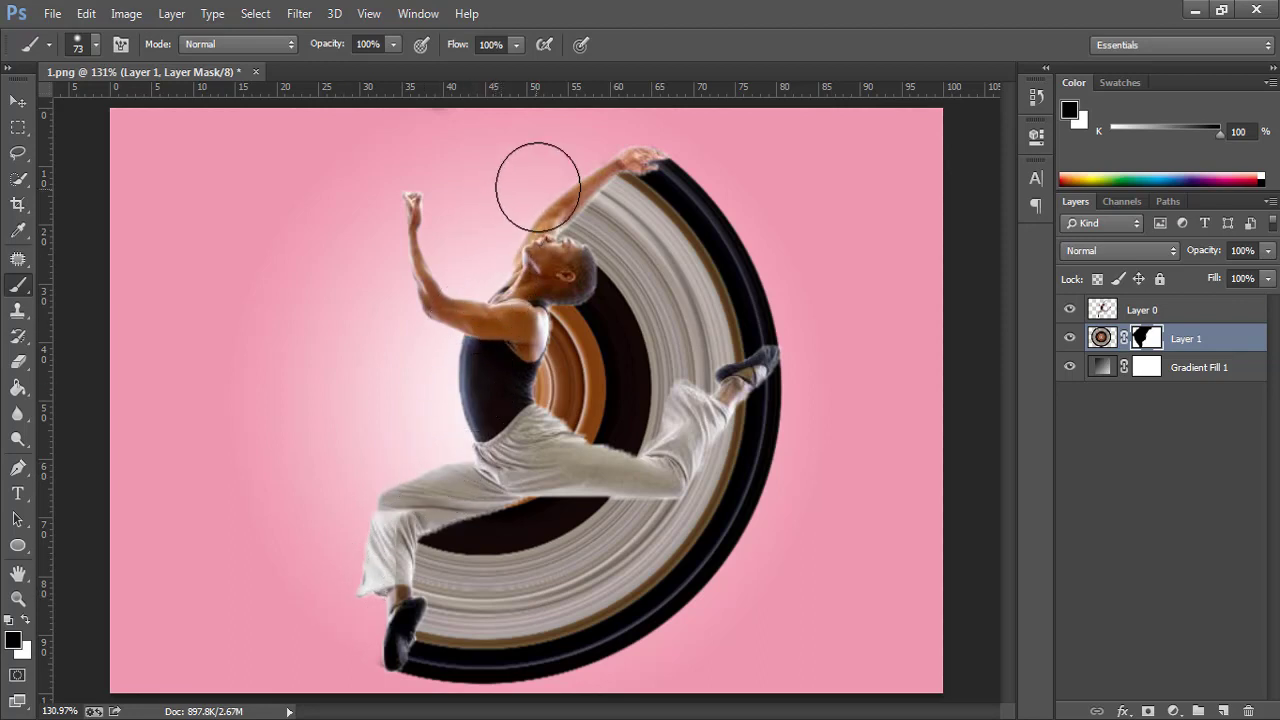
{"action": "key", "text": "x"}
{"action": "left_click_drag", "start_coordinate": [685, 197], "coordinate": [694, 189]}
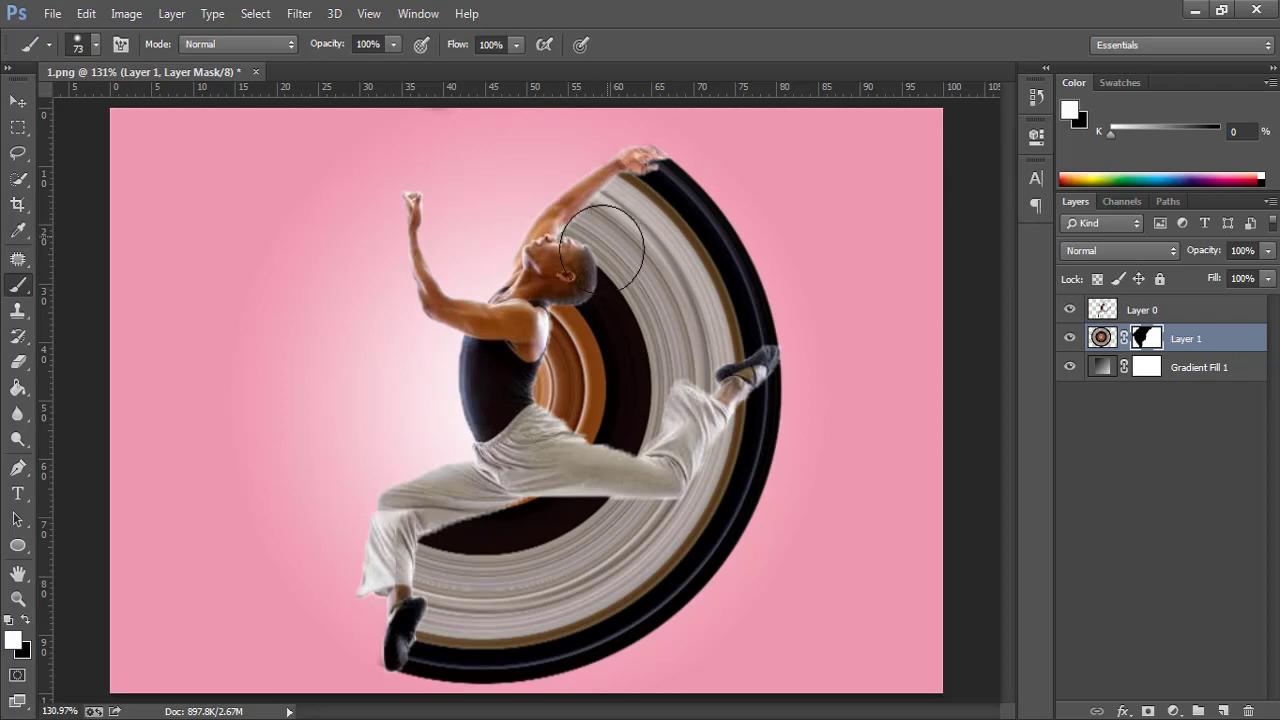
{"action": "left_click_drag", "start_coordinate": [666, 405], "coordinate": [712, 345]}
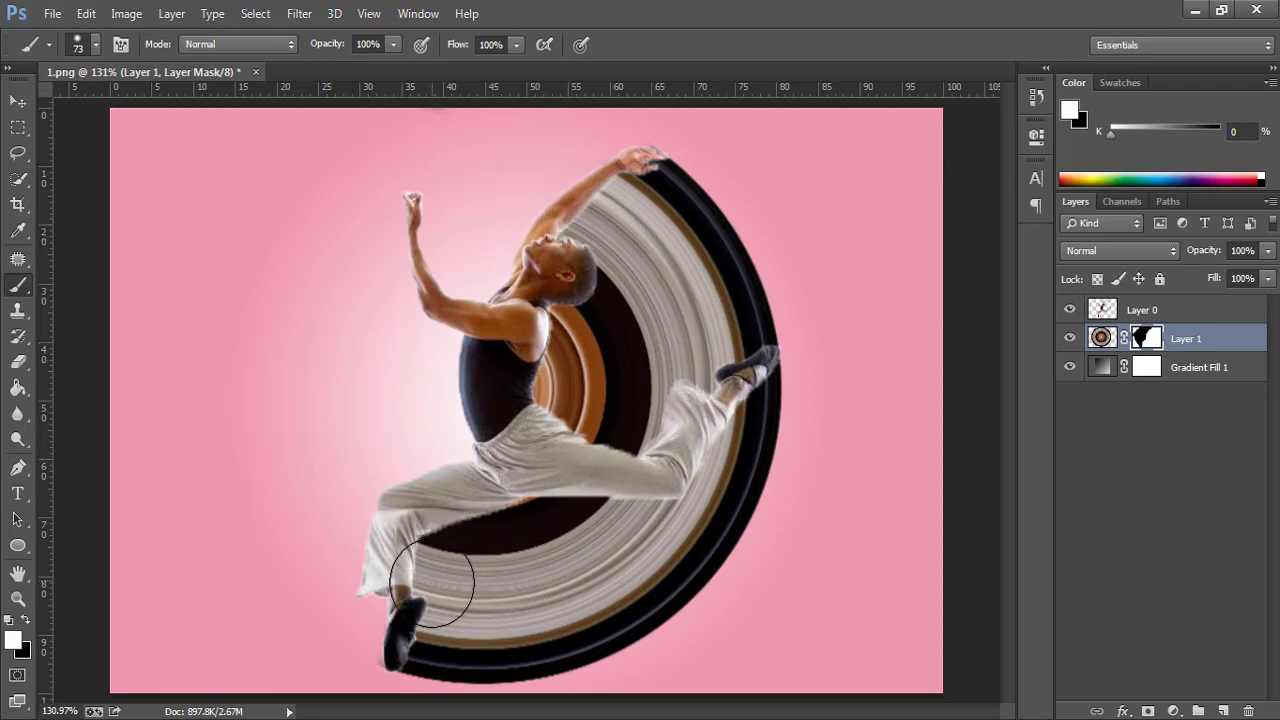
{"action": "key", "text": "x"}
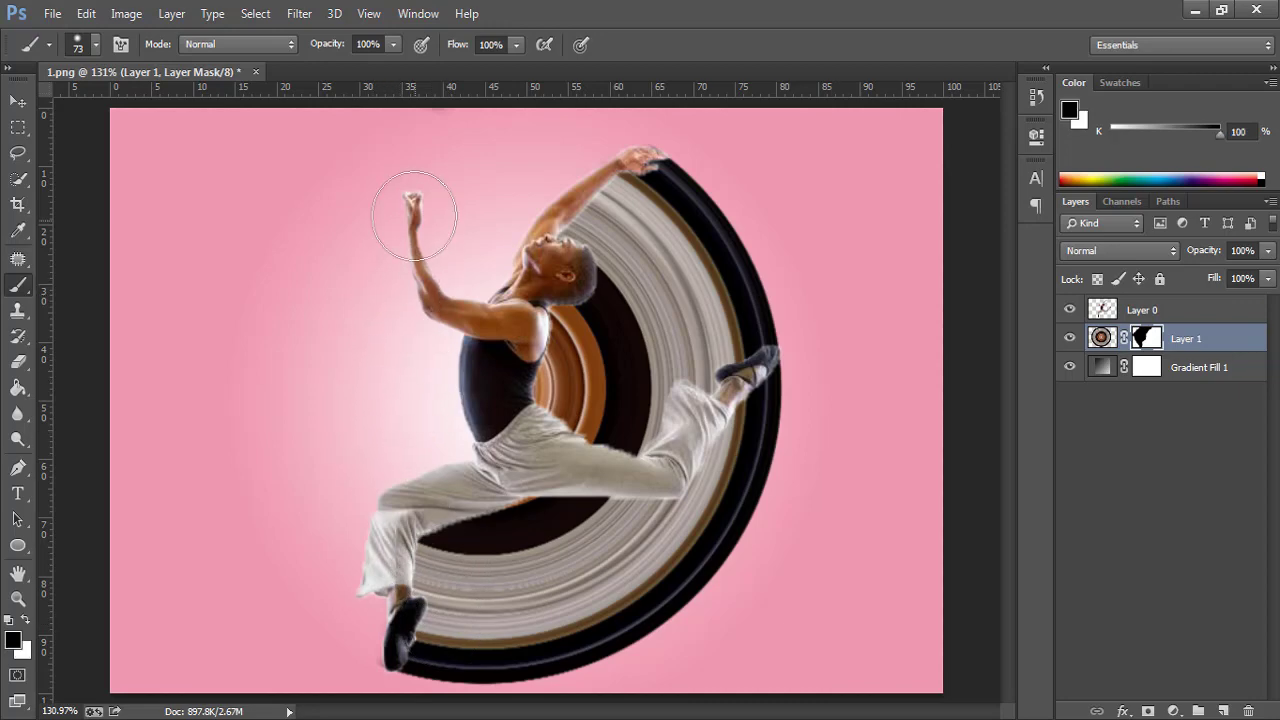